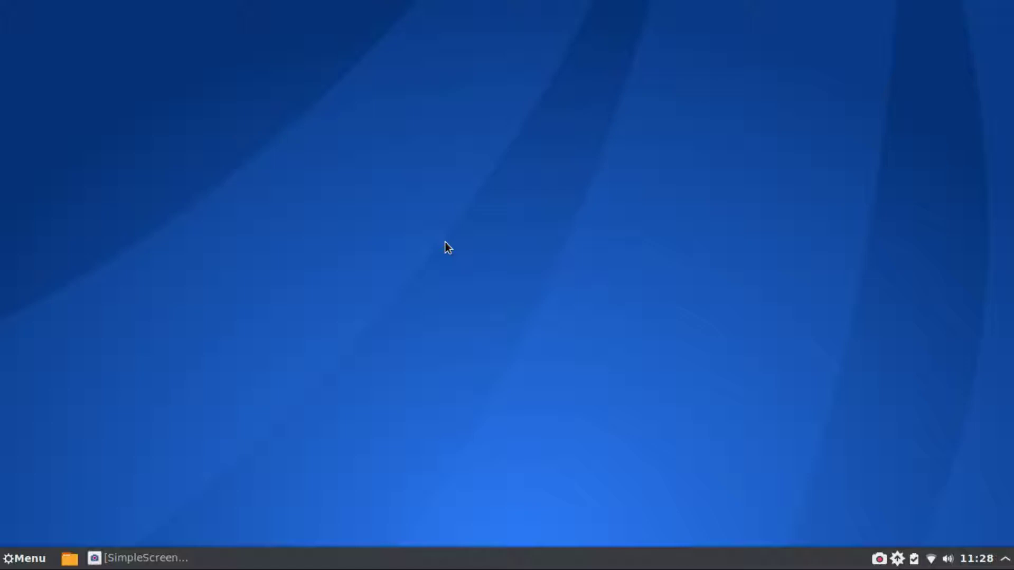
Show the desktop context menu twice and dismiss it each time
right_click(468, 291)
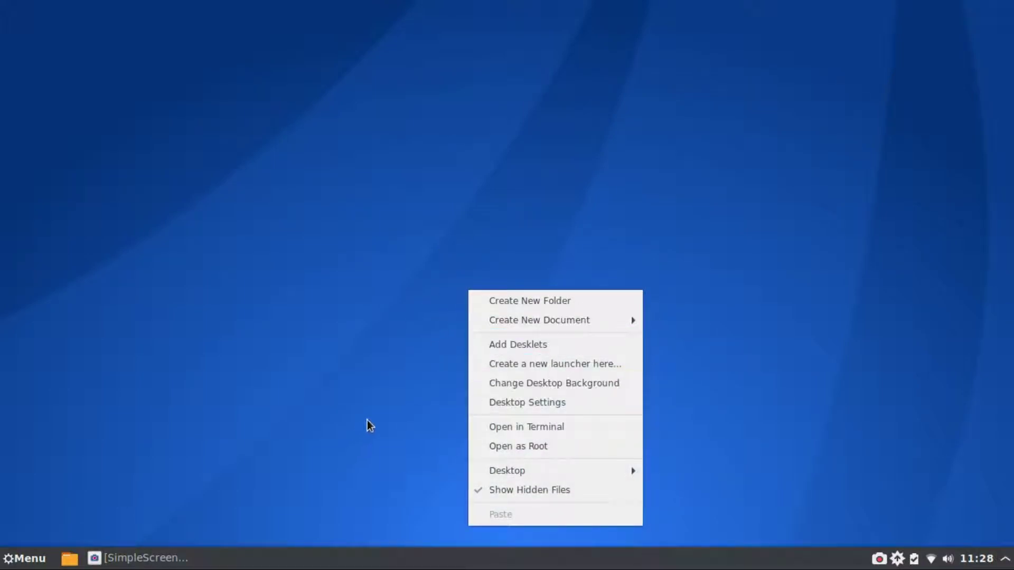
click(440, 343)
right_click(426, 32)
click(332, 133)
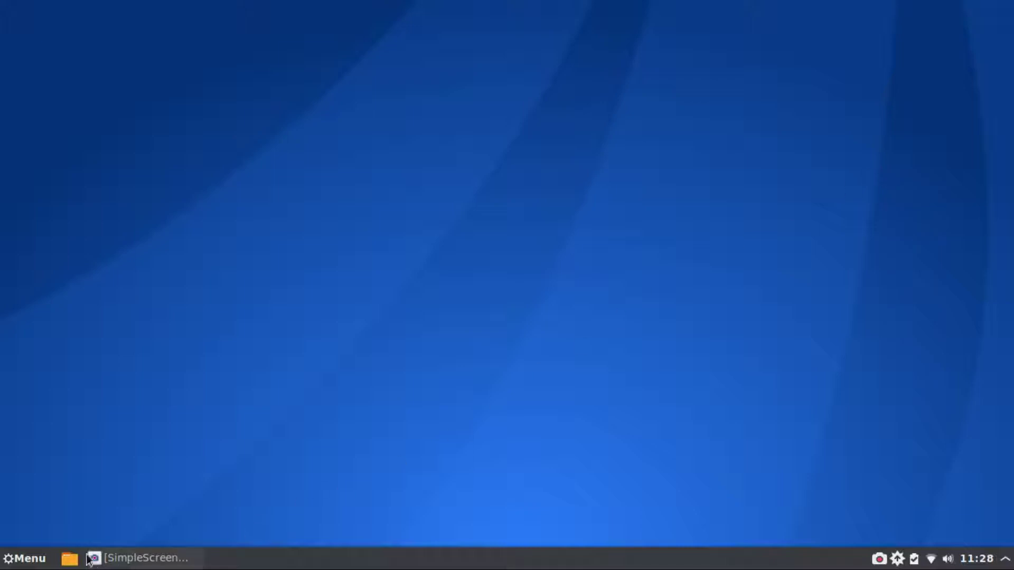
Open the application menu, then show and dismiss the desktop and panel context menus
click(25, 558)
mouse_move(154, 397)
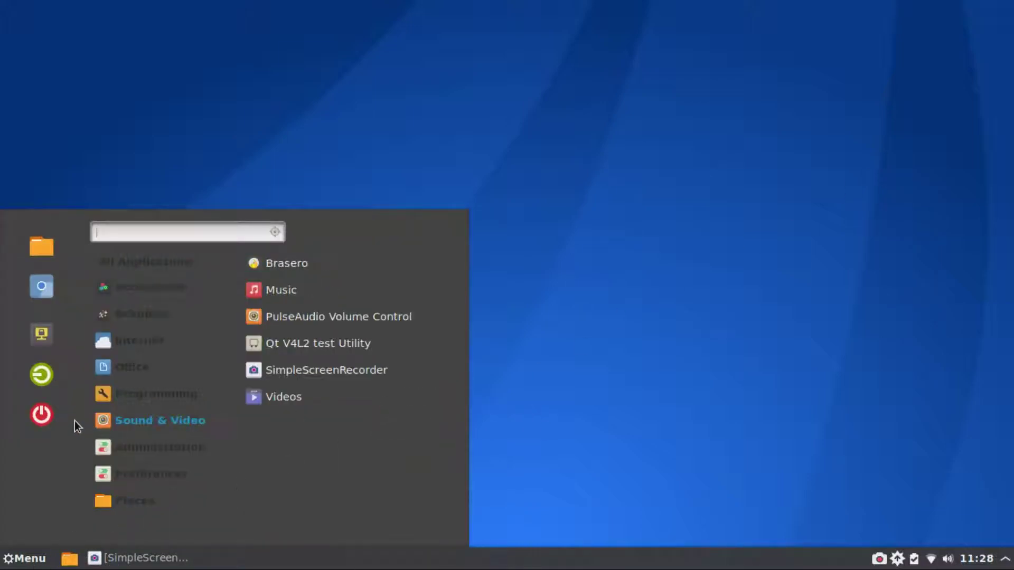
right_click(688, 313)
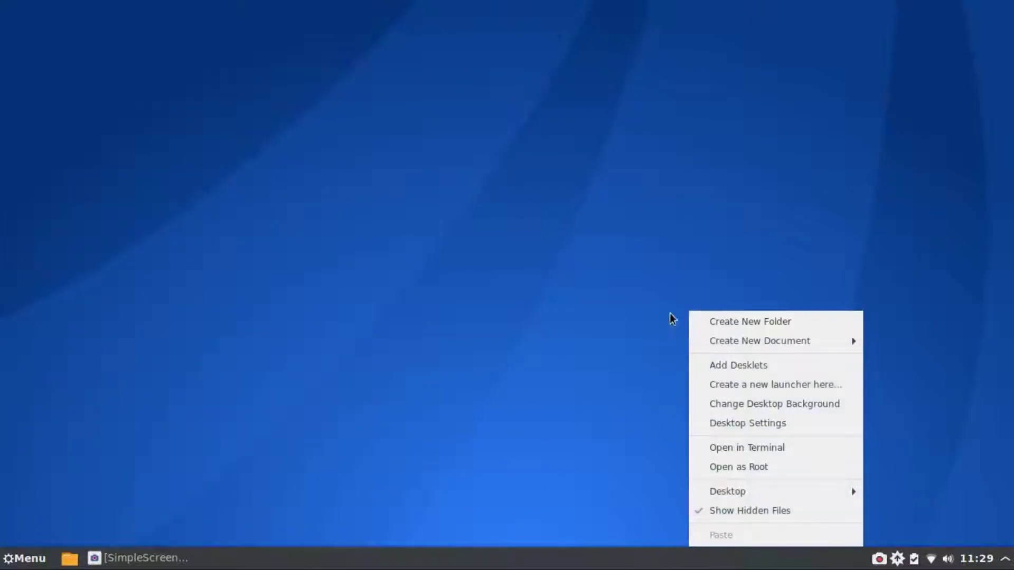
click(280, 229)
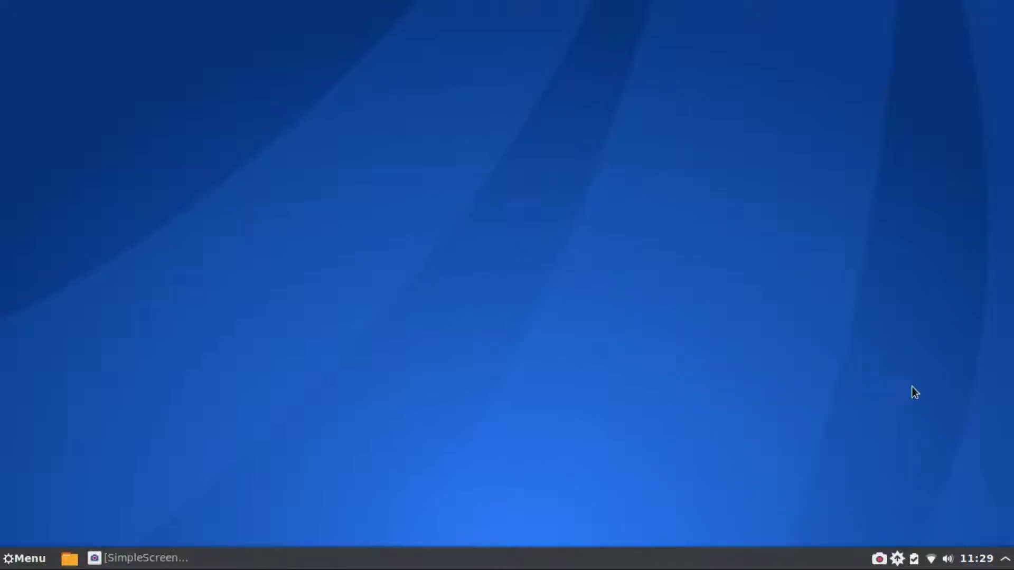
right_click(1010, 564)
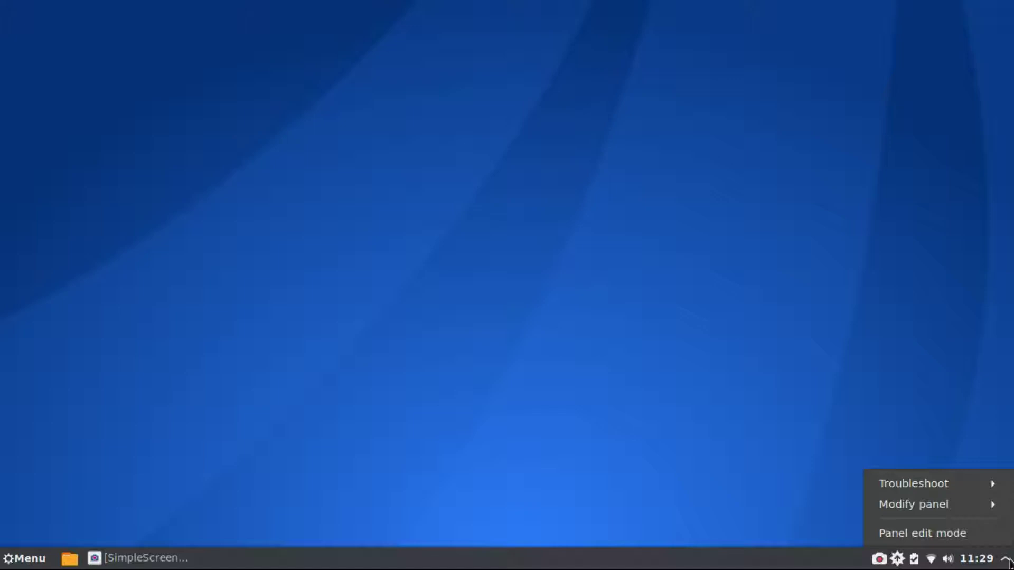
key(Escape)
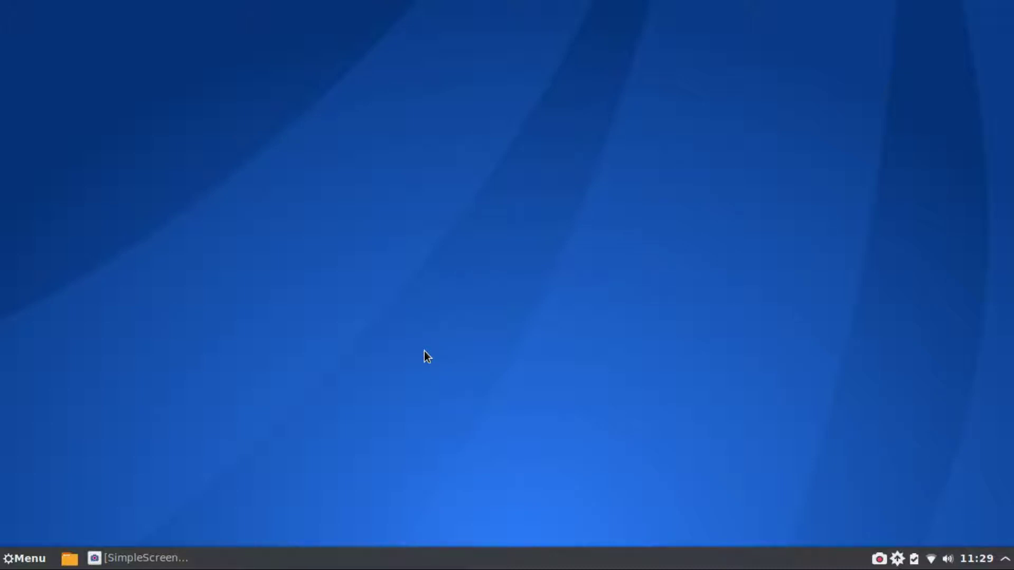
Open the Home folder in Nemo from the menu, nudge its window right, then close it
click(24, 561)
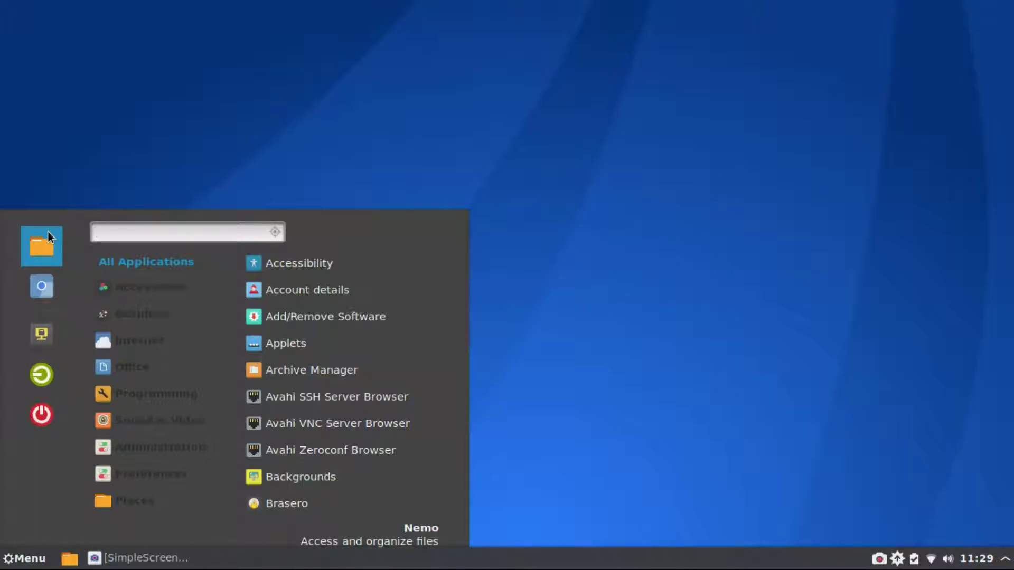
click(47, 231)
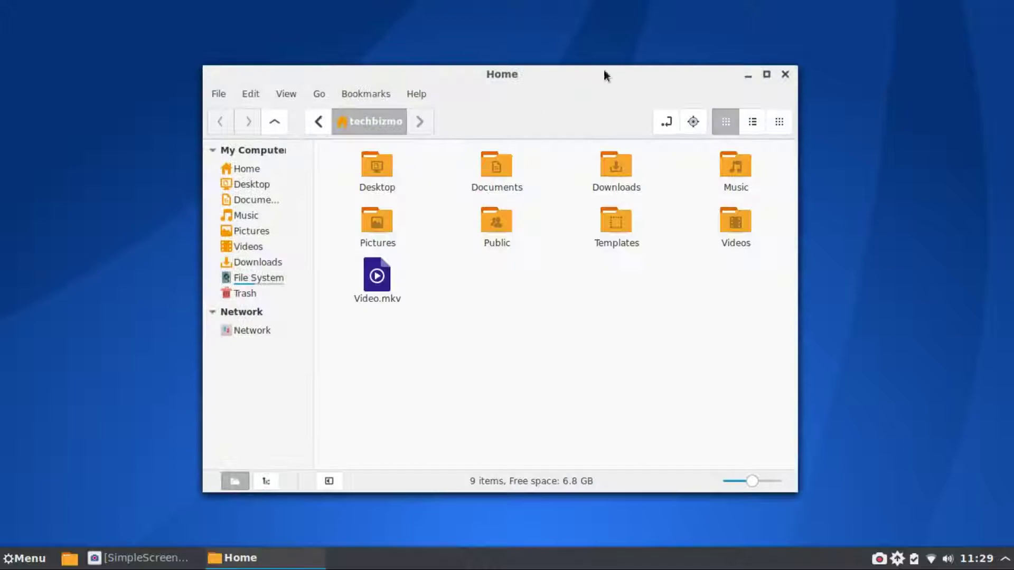
drag(681, 93, 723, 84)
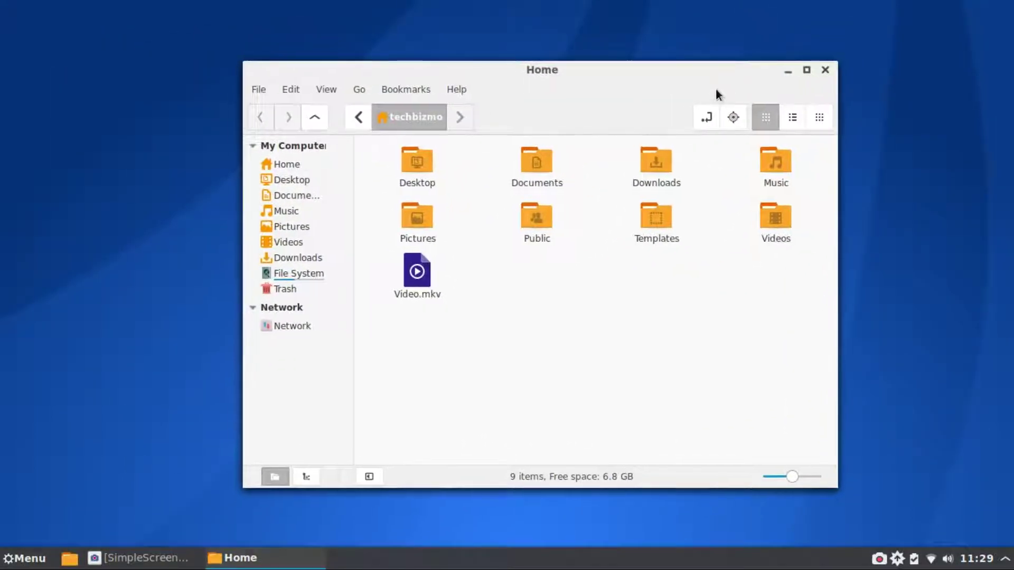
click(824, 71)
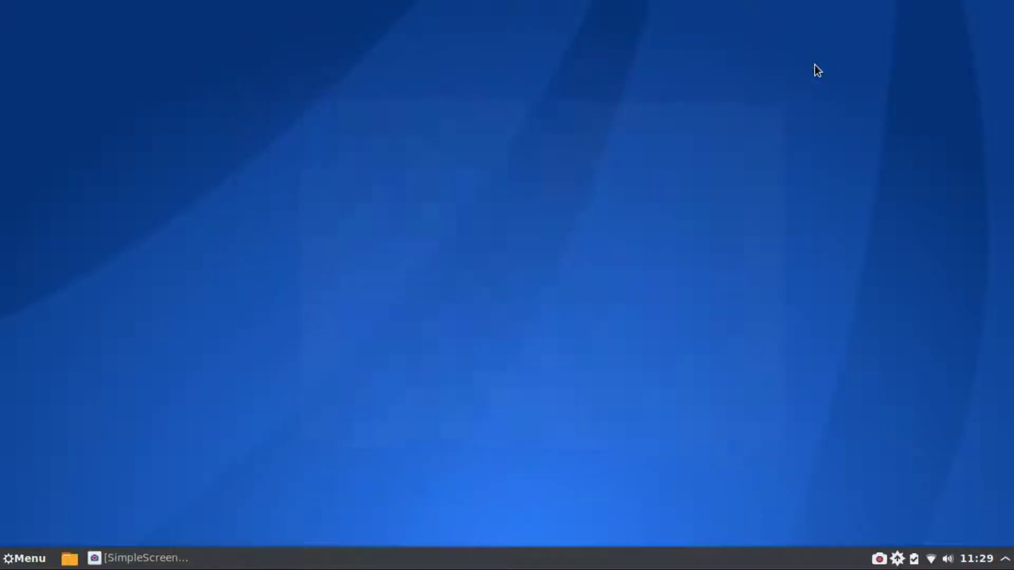
click(24, 558)
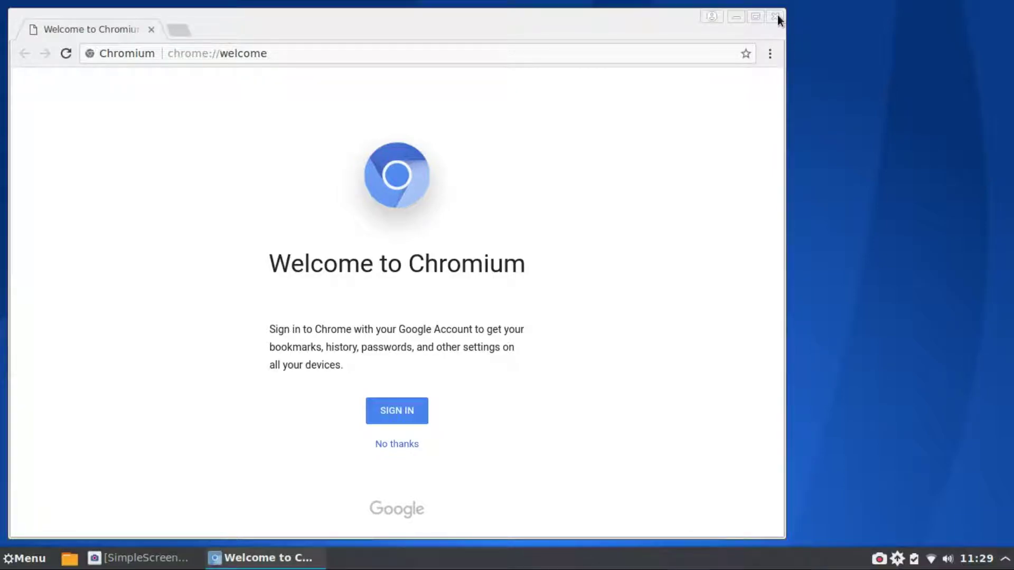
click(778, 17)
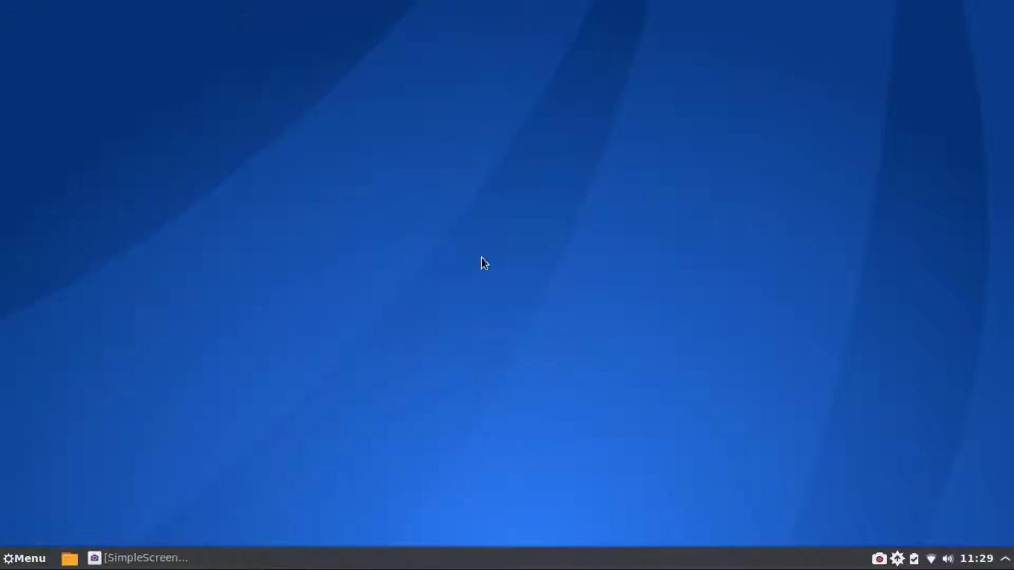
Open the application menu and preview Accessories, Graphics, All Applications, then Internet
click(21, 558)
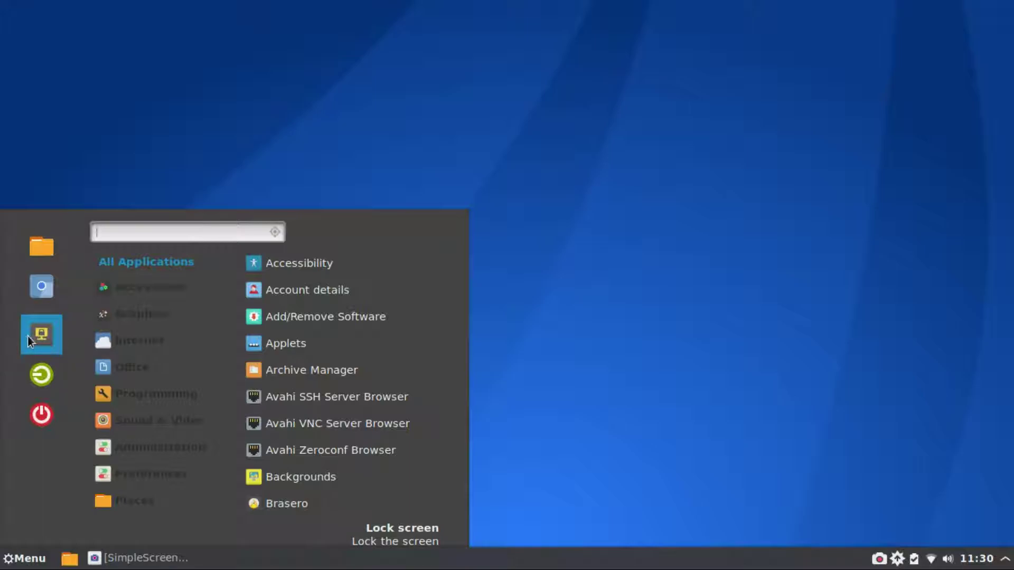
mouse_move(151, 291)
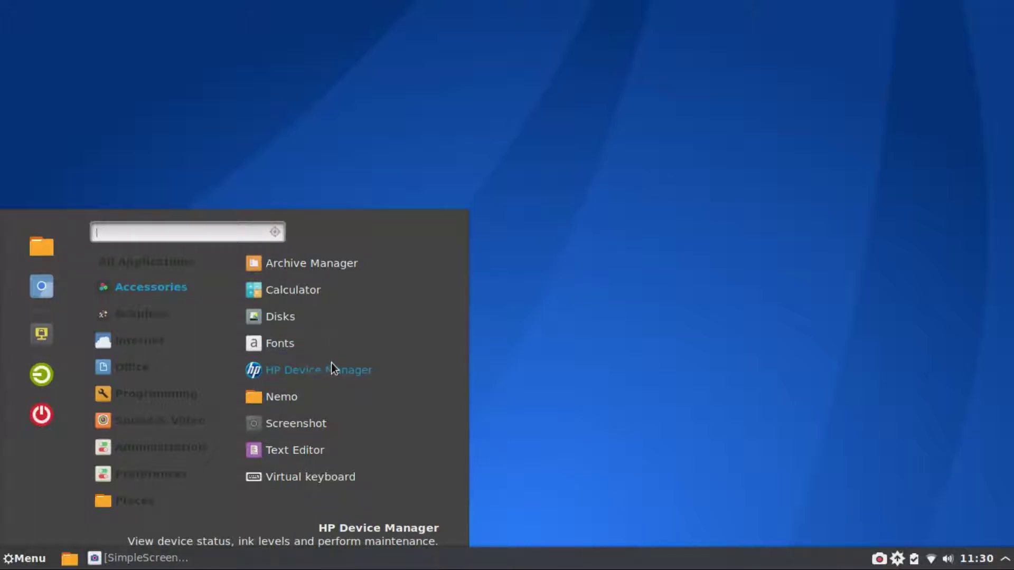
mouse_move(154, 322)
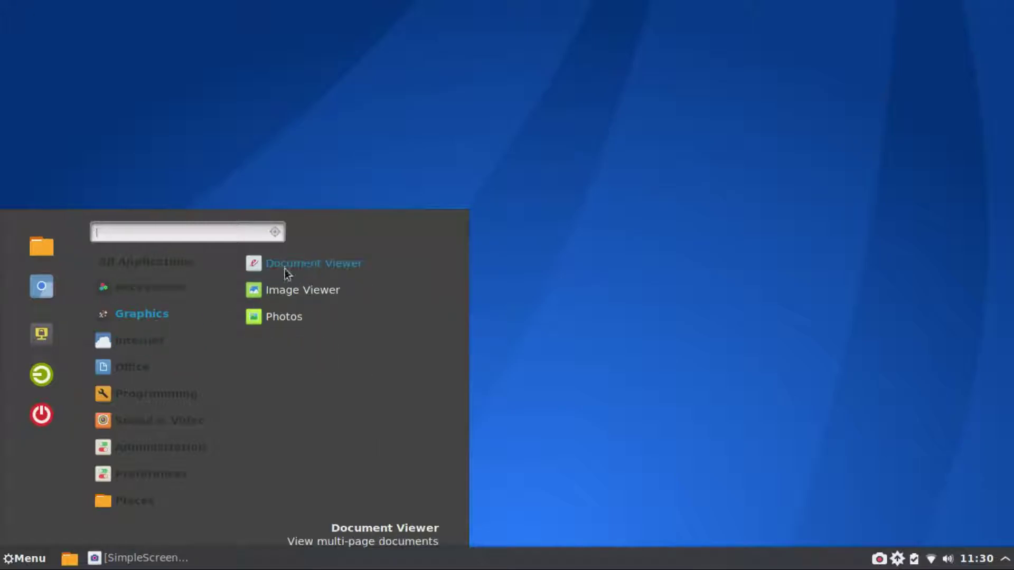
mouse_move(204, 274)
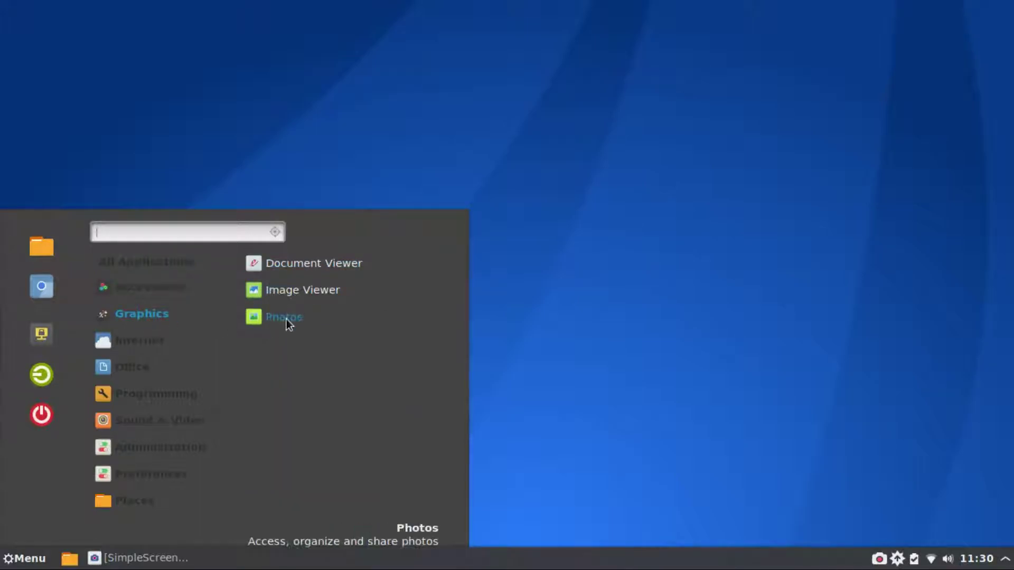
mouse_move(103, 338)
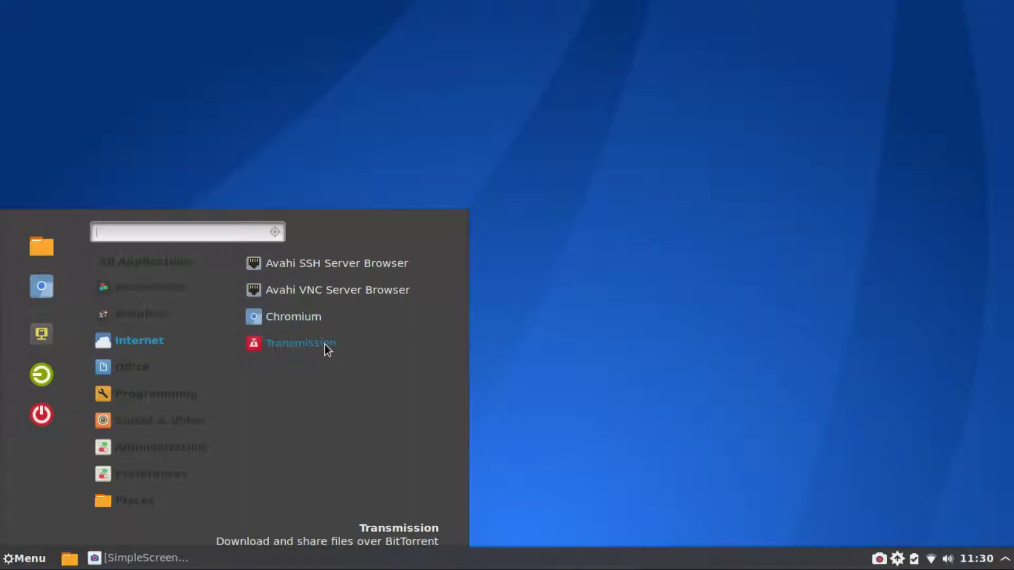
Preview the Office, Programming, Sound & Video, Administration and Preferences categories in turn
mouse_move(141, 364)
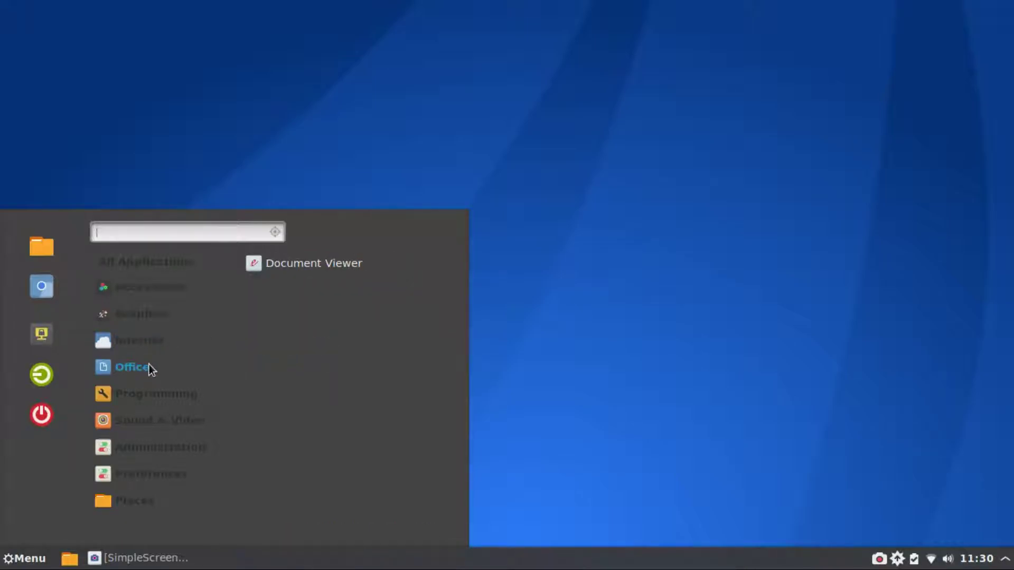
mouse_move(166, 395)
mouse_move(163, 417)
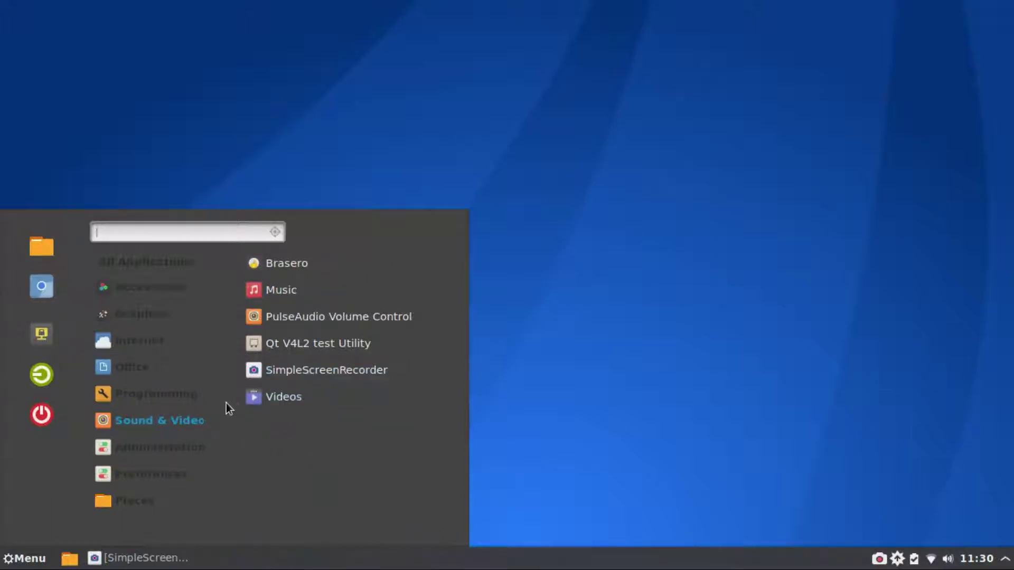
mouse_move(180, 442)
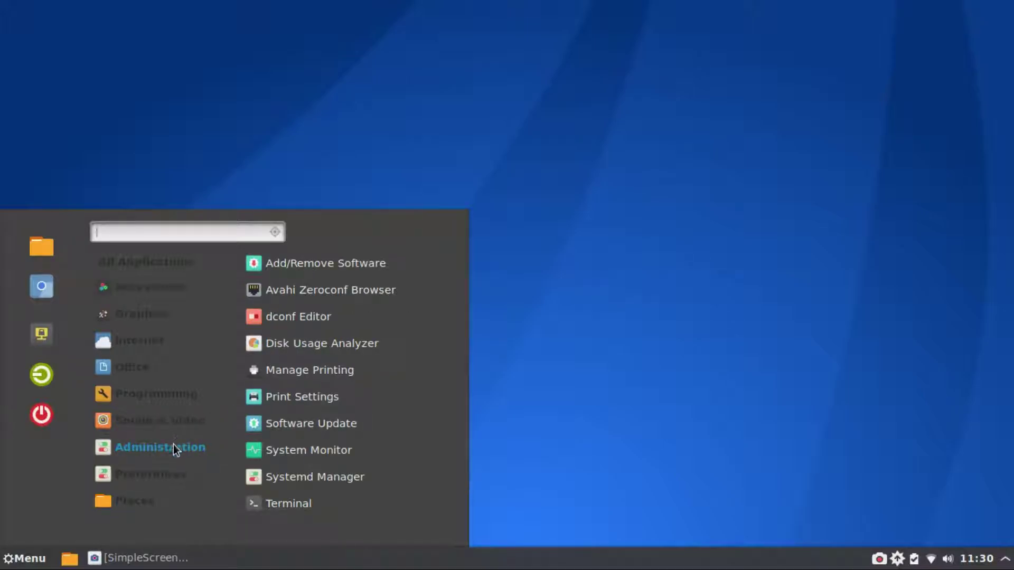
mouse_move(166, 473)
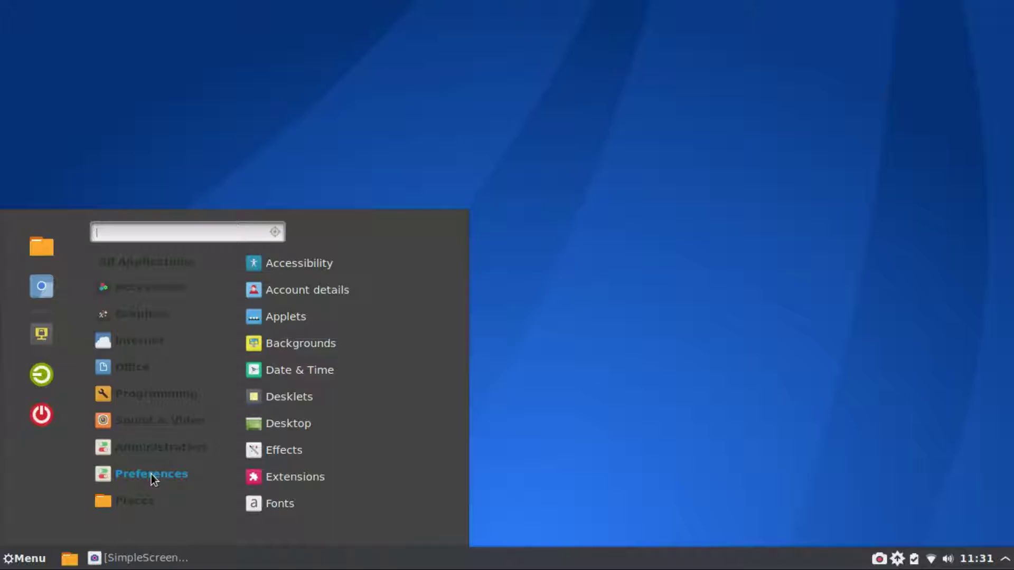
Open Nemo, browse Home and the root File System, then close it
click(52, 251)
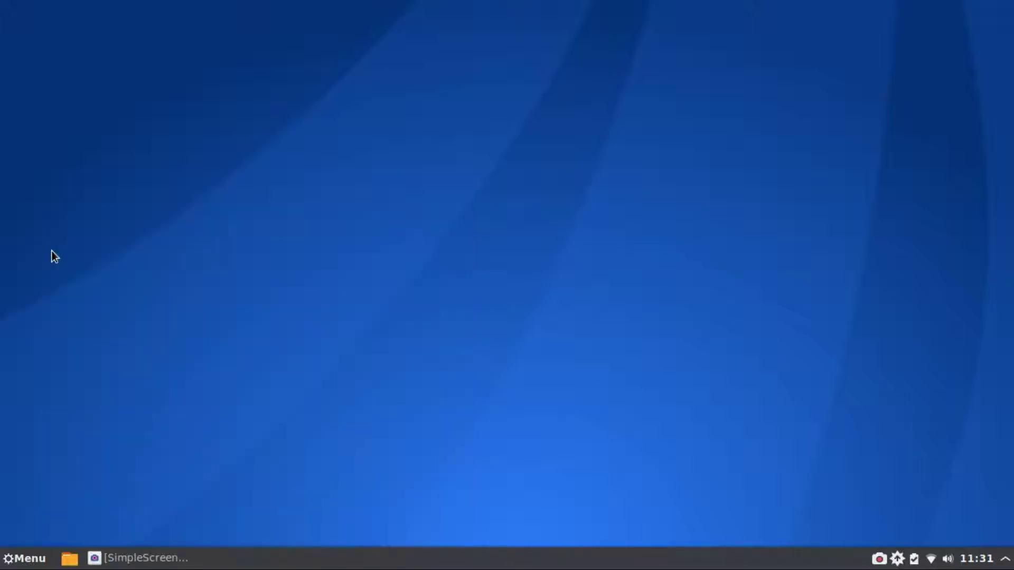
click(271, 168)
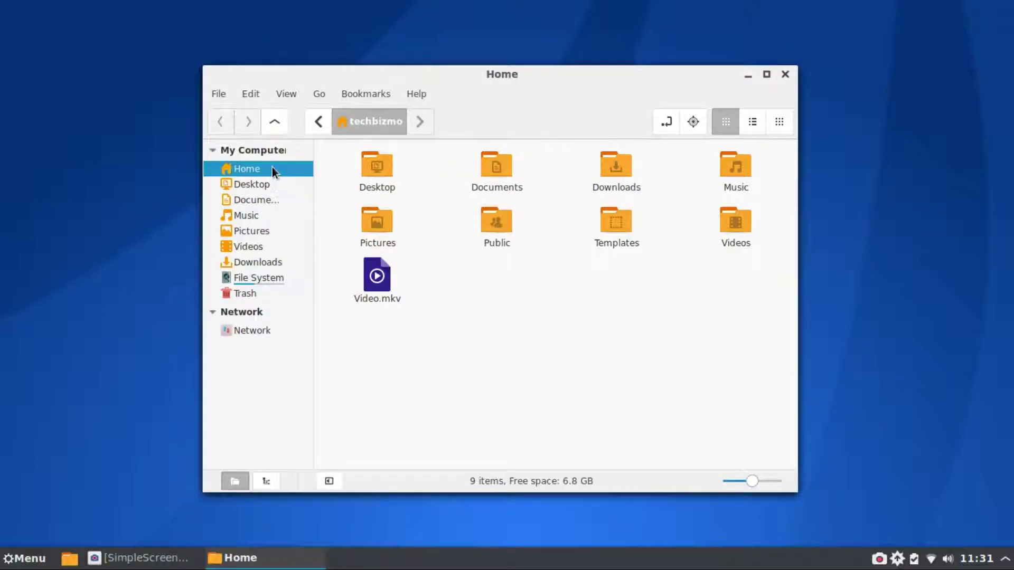
click(250, 278)
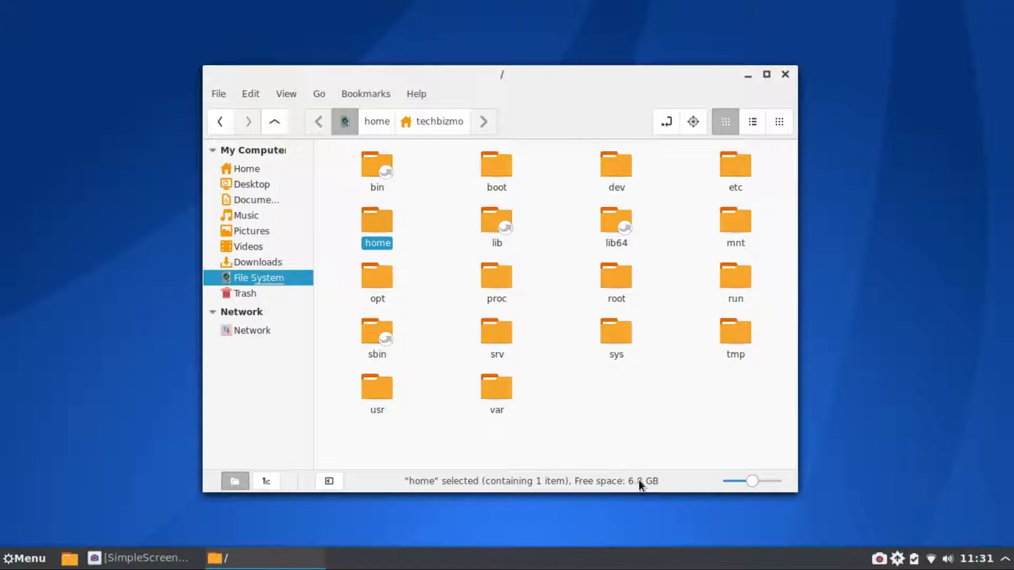
click(785, 74)
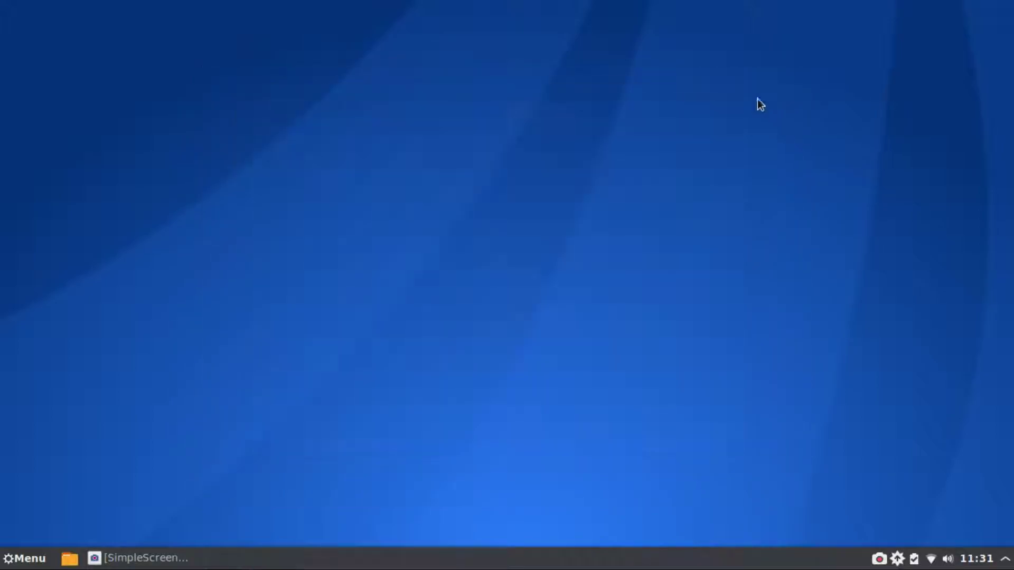
Open the application menu on the Administration category
click(27, 560)
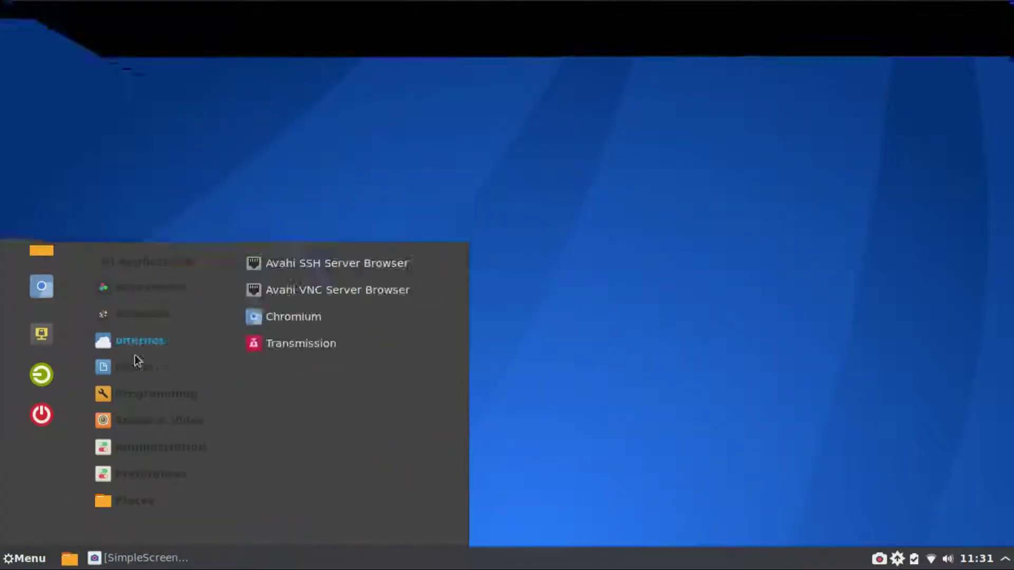
mouse_move(137, 495)
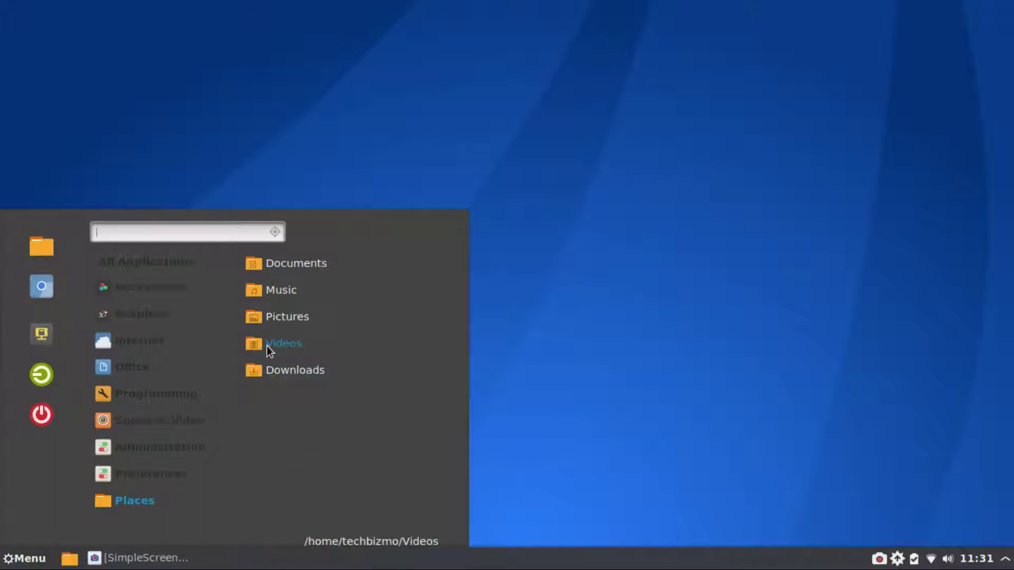
mouse_move(138, 483)
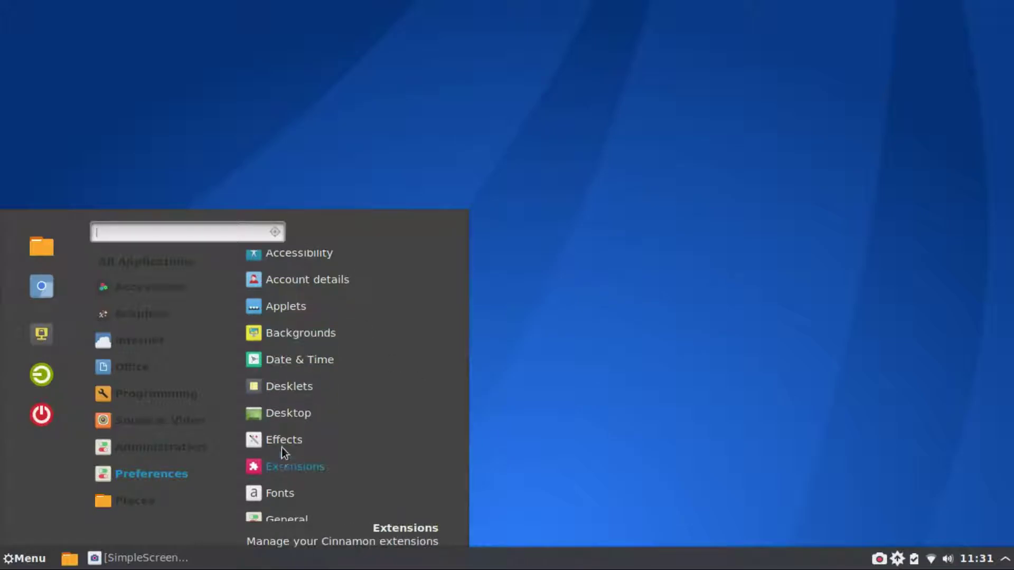
mouse_move(197, 454)
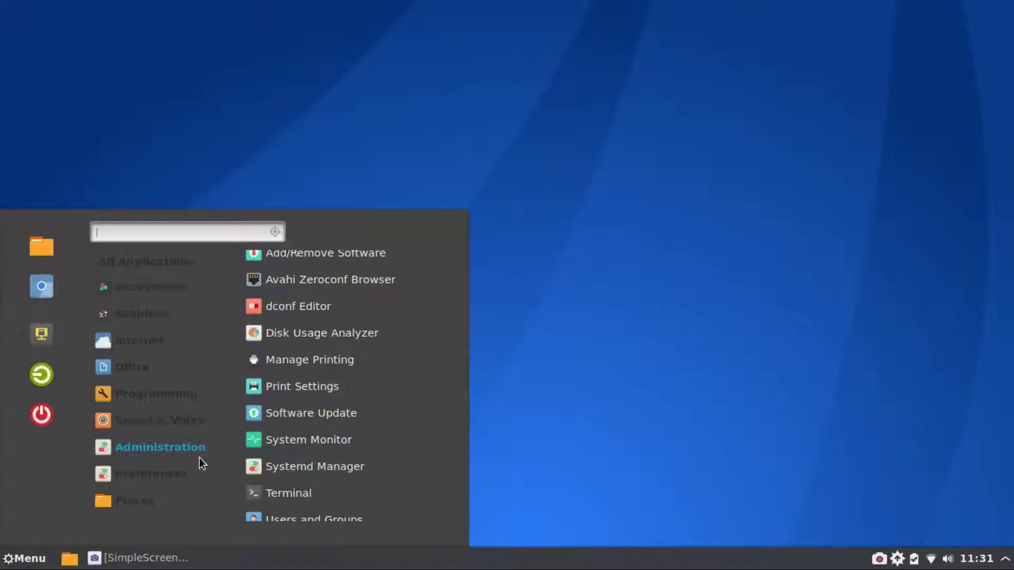
Launch Terminal and run 'sudo apt-get install kdenlive', entering the sudo password
click(303, 491)
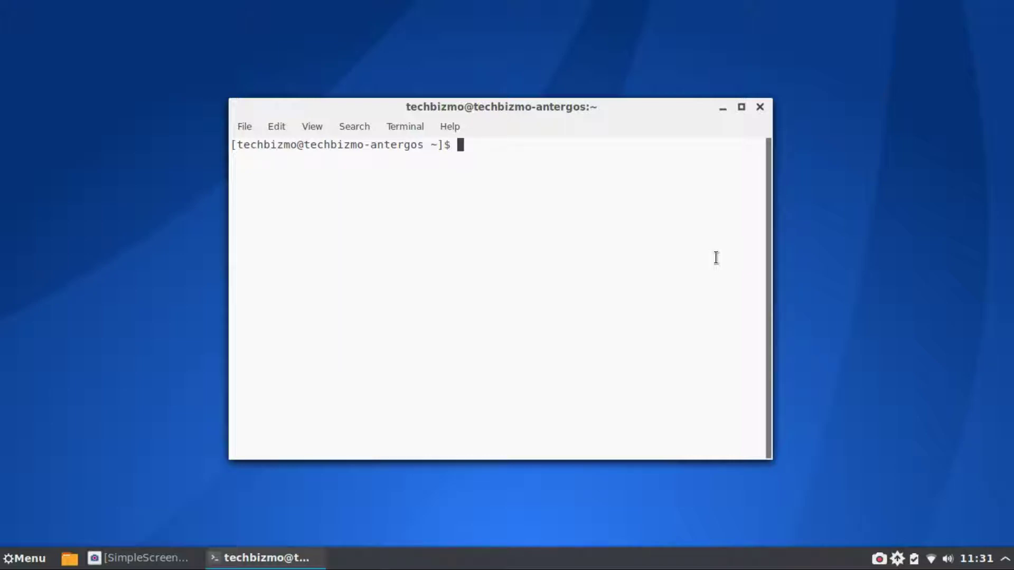
text(sudo apt-get install)
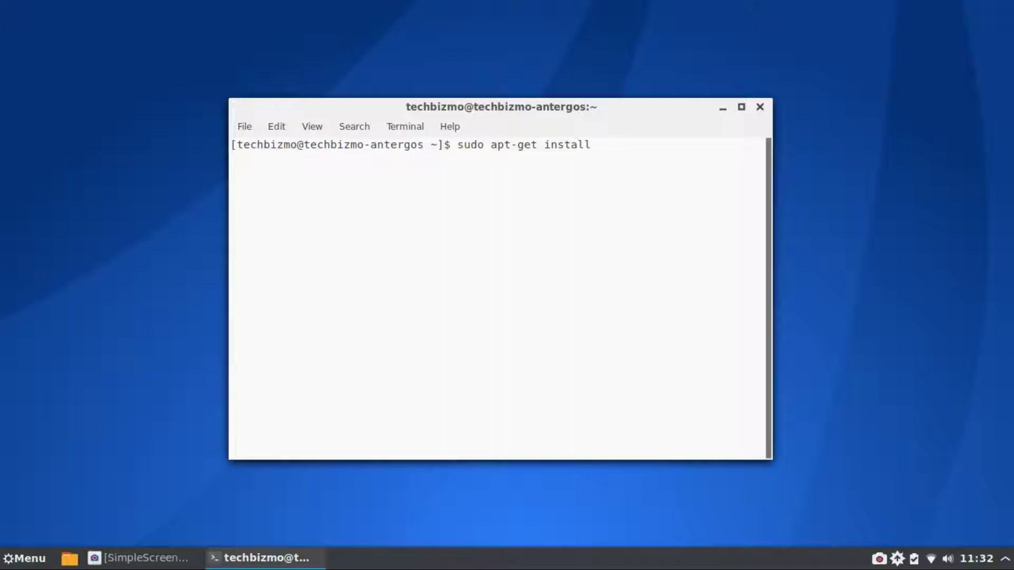
text(kdenlive)
key(Return)
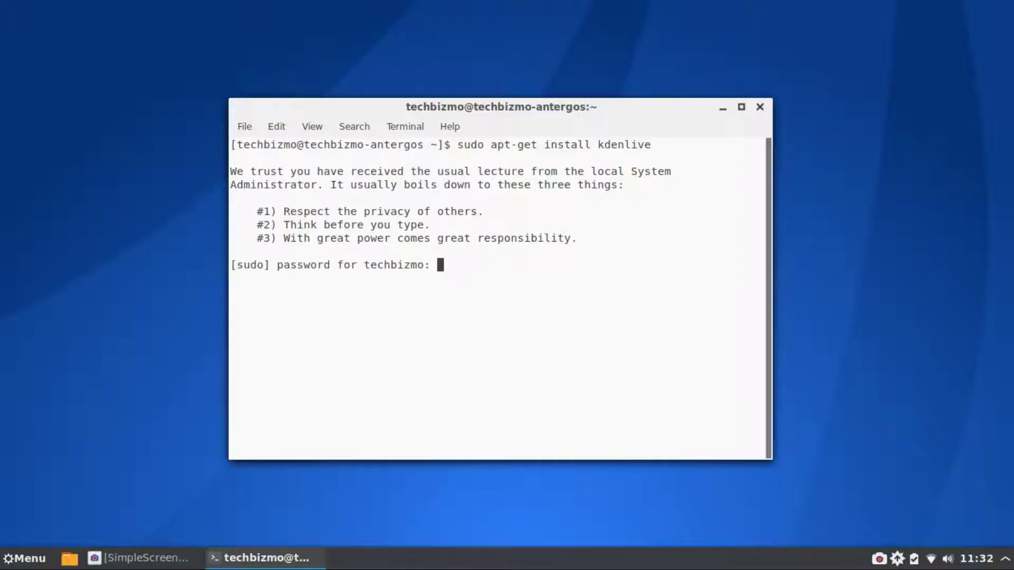
key(Return)
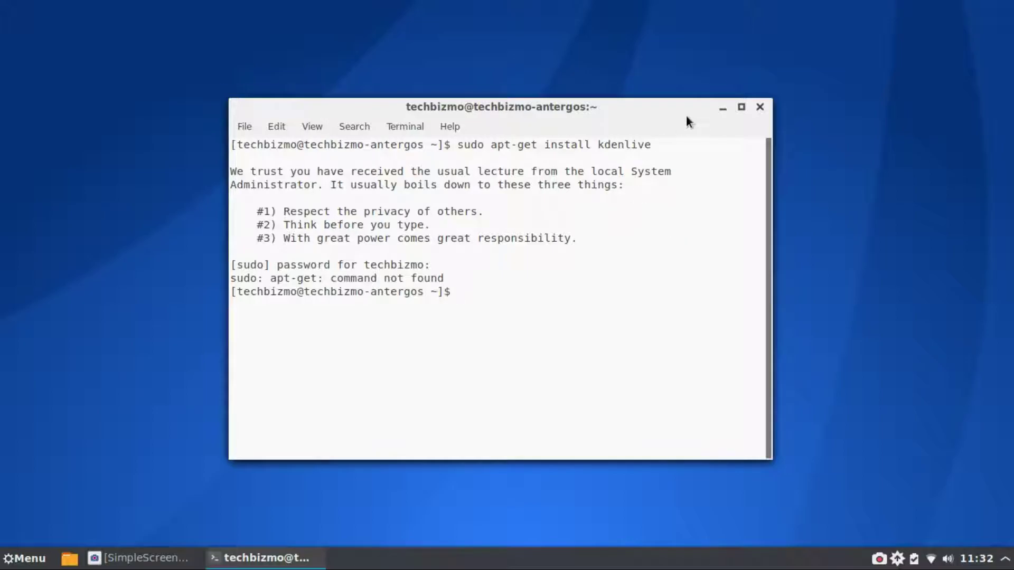
drag(626, 103, 584, 109)
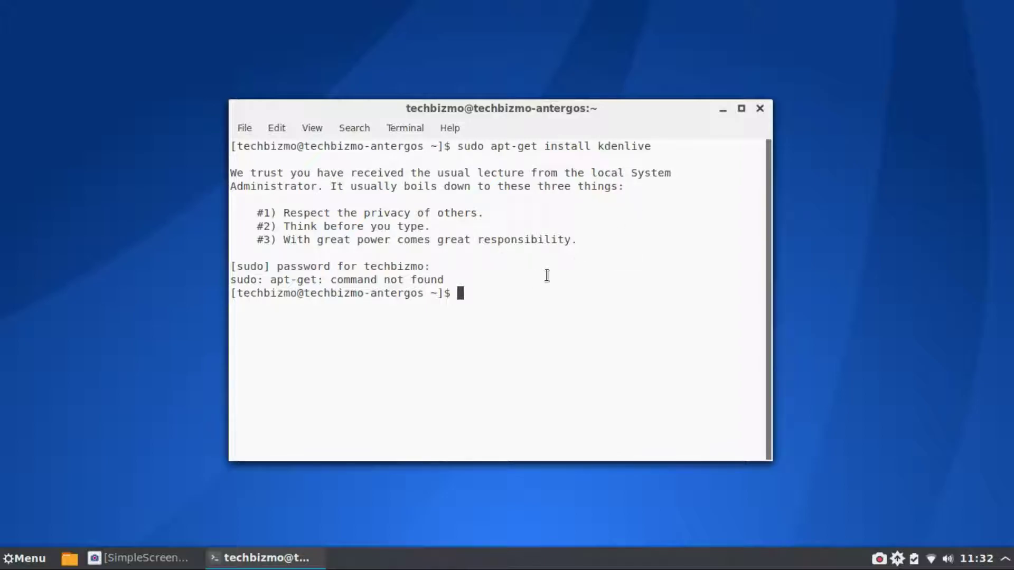
Close the terminal, relaunch Terminal from Administration, and close it again
click(760, 109)
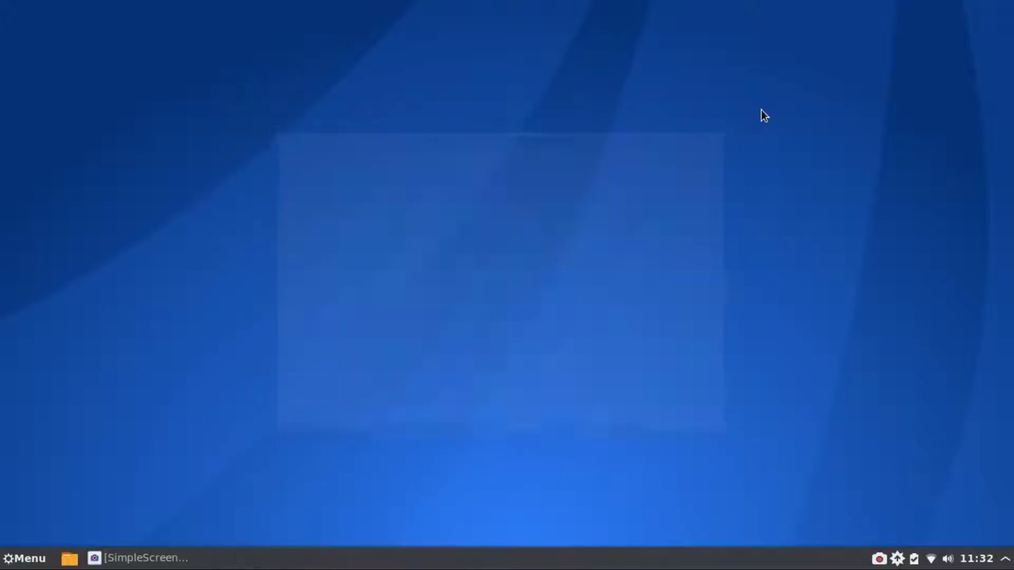
key(super)
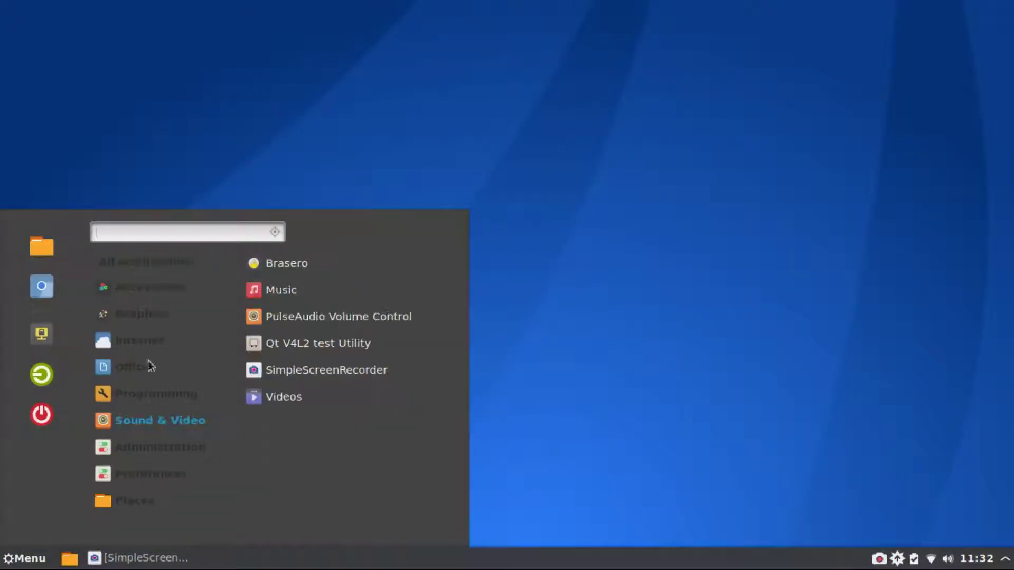
mouse_move(149, 337)
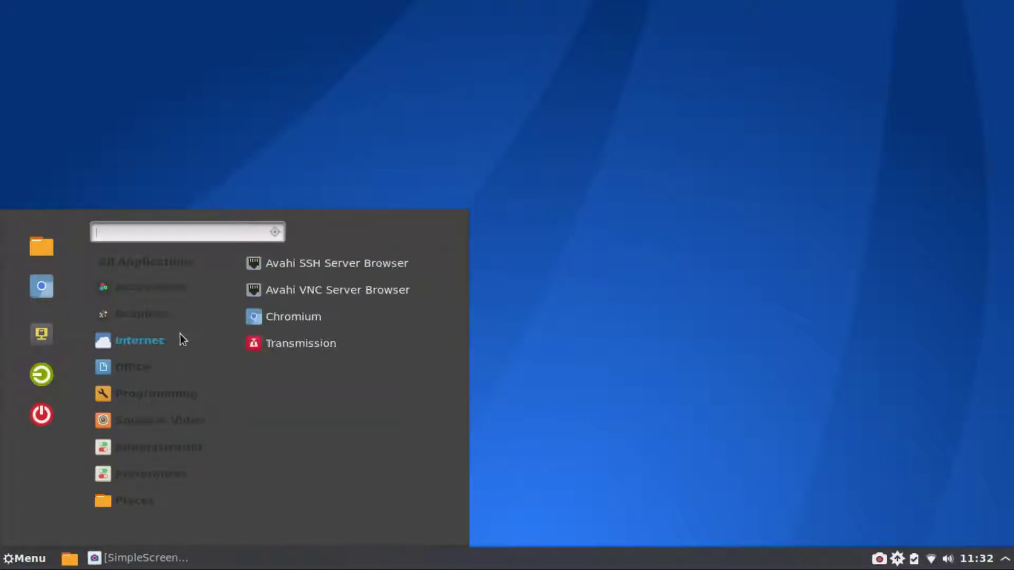
mouse_move(153, 434)
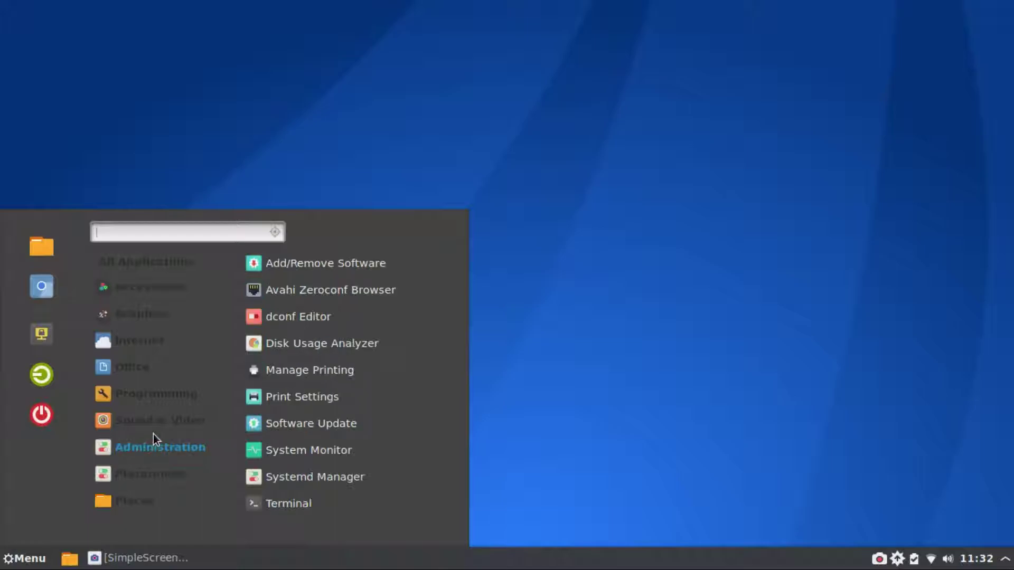
click(338, 502)
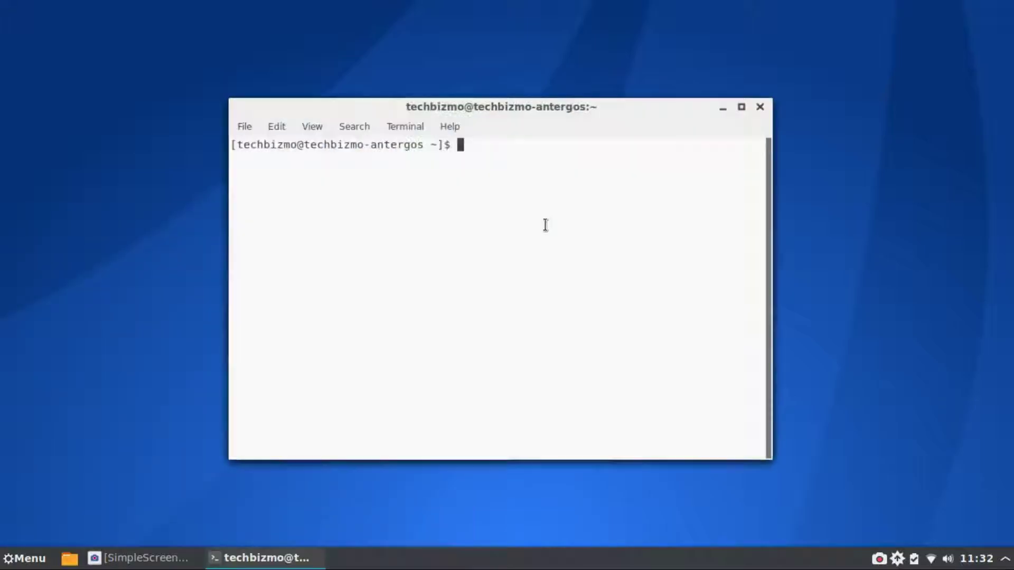
click(759, 107)
Reopen the application menu and browse categories, ending on Accessories
key(super)
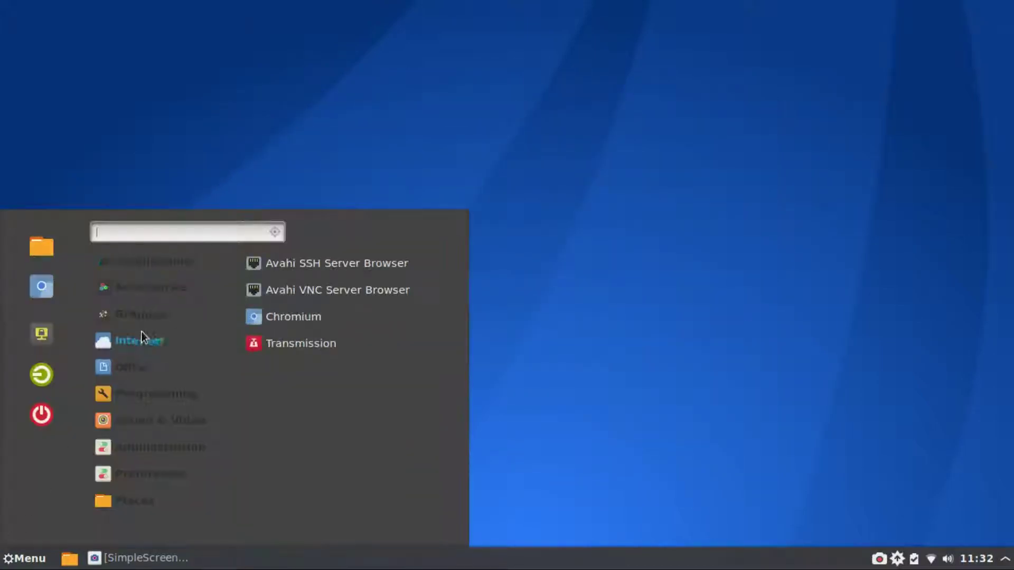
mouse_move(147, 430)
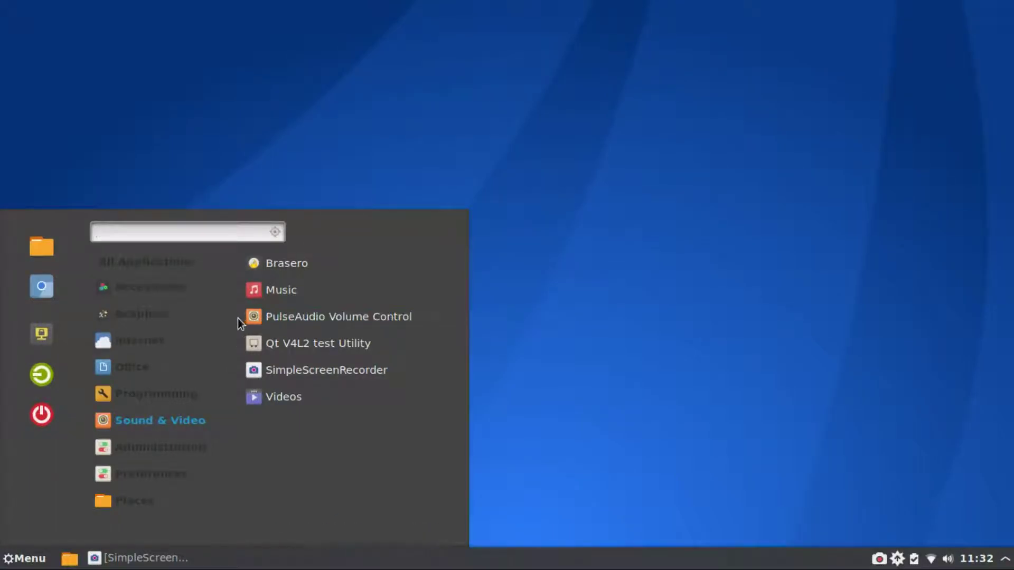
mouse_move(179, 269)
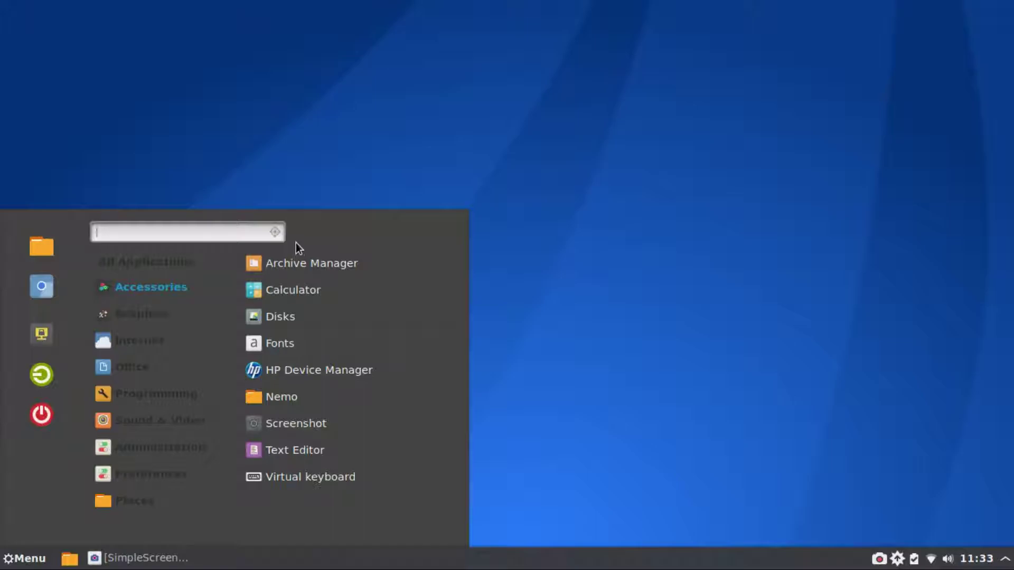
mouse_move(100, 313)
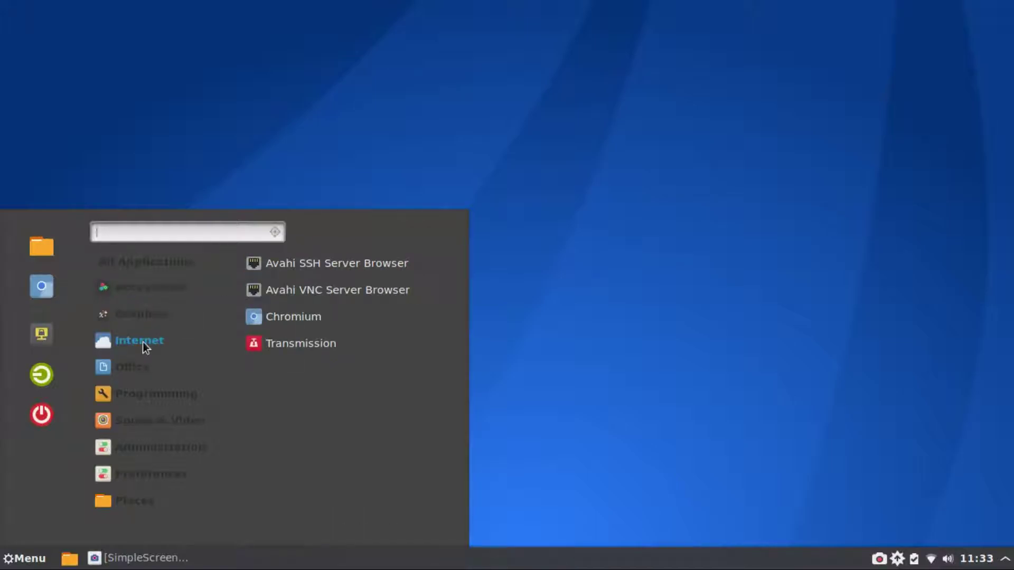
mouse_move(145, 385)
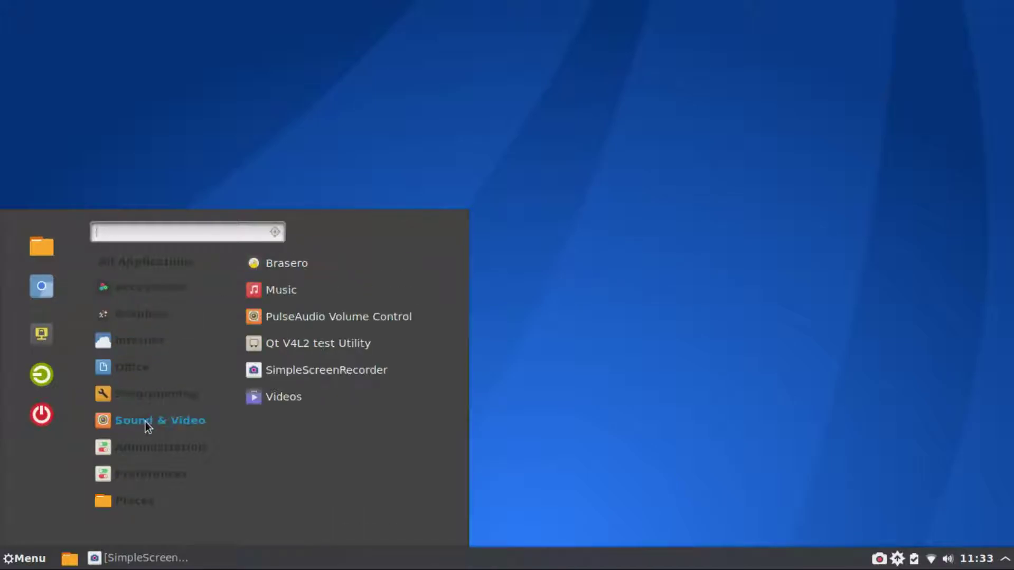
mouse_move(147, 451)
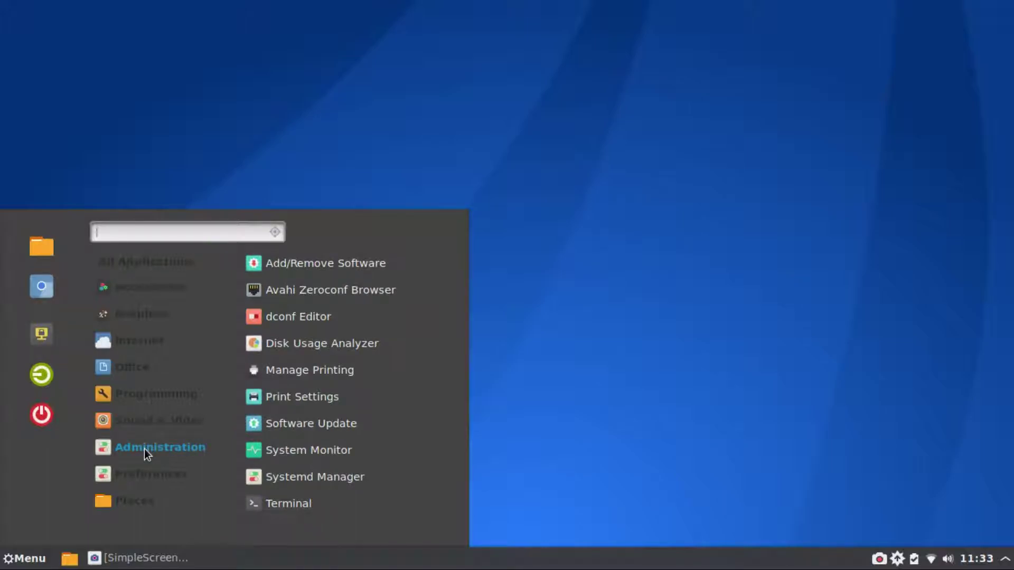
mouse_move(154, 508)
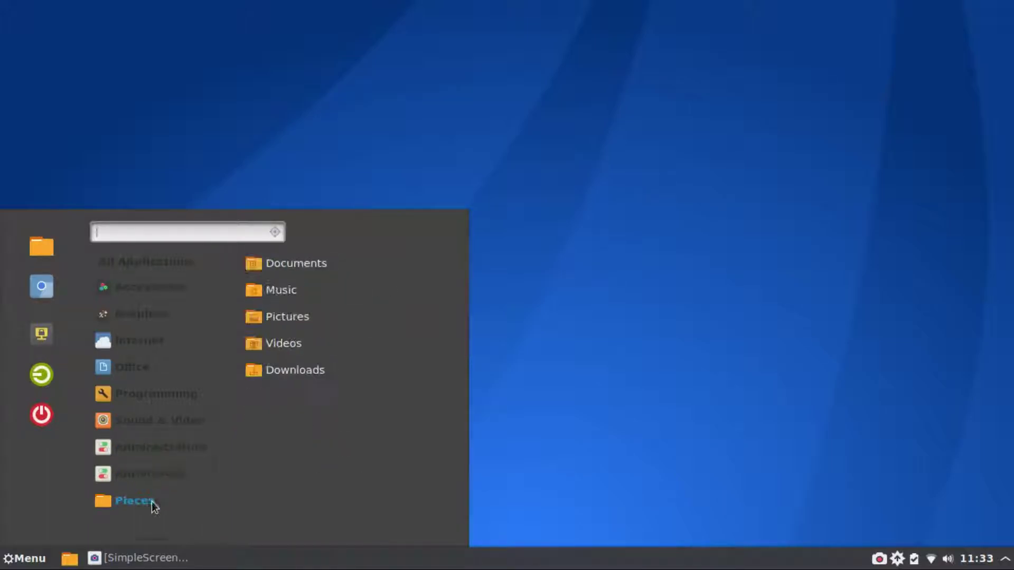
mouse_move(160, 297)
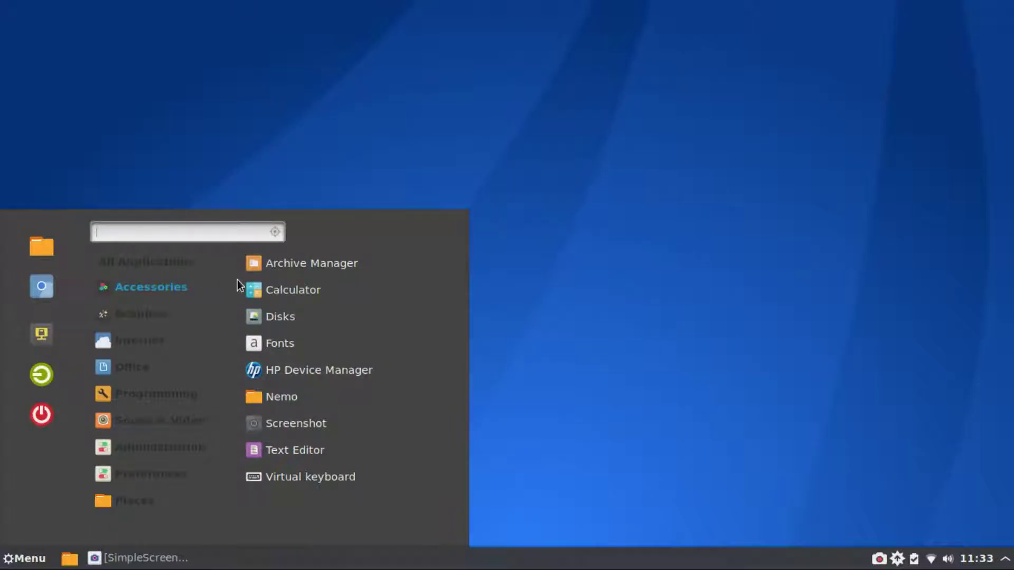
Launch Calculator, reposition its window twice, close it, and reopen the application menu
click(280, 297)
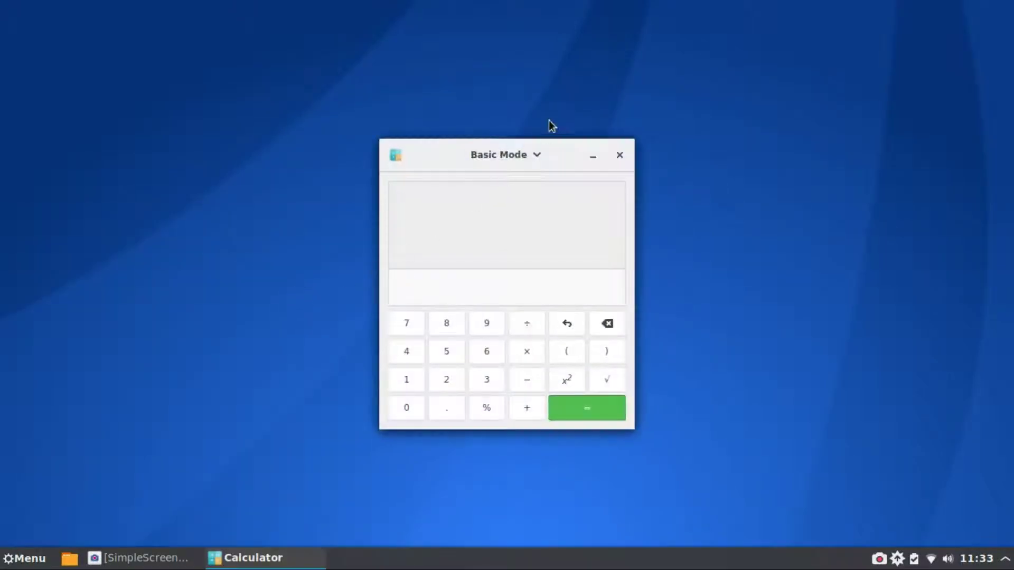
drag(549, 159, 590, 175)
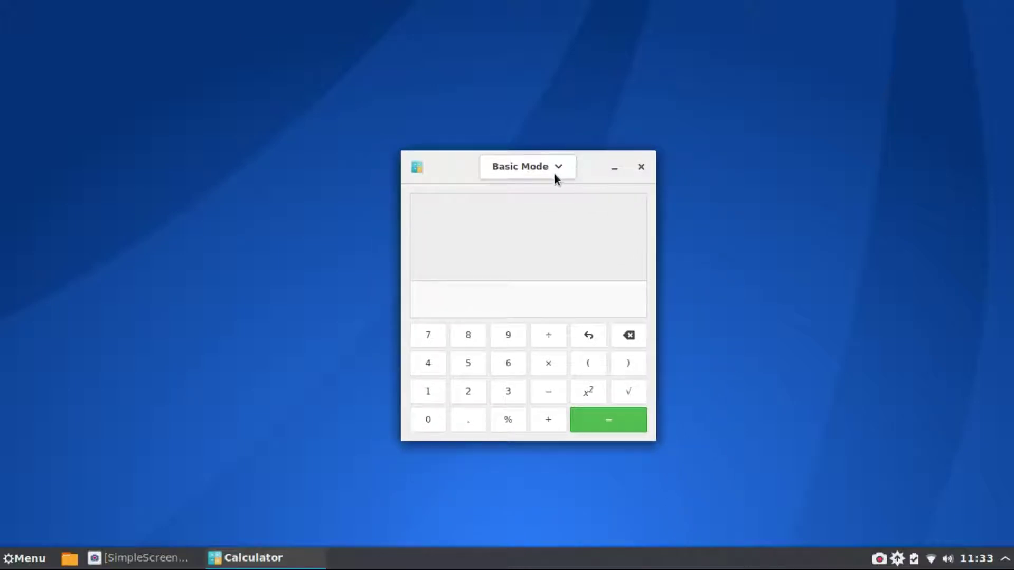
drag(450, 177, 428, 146)
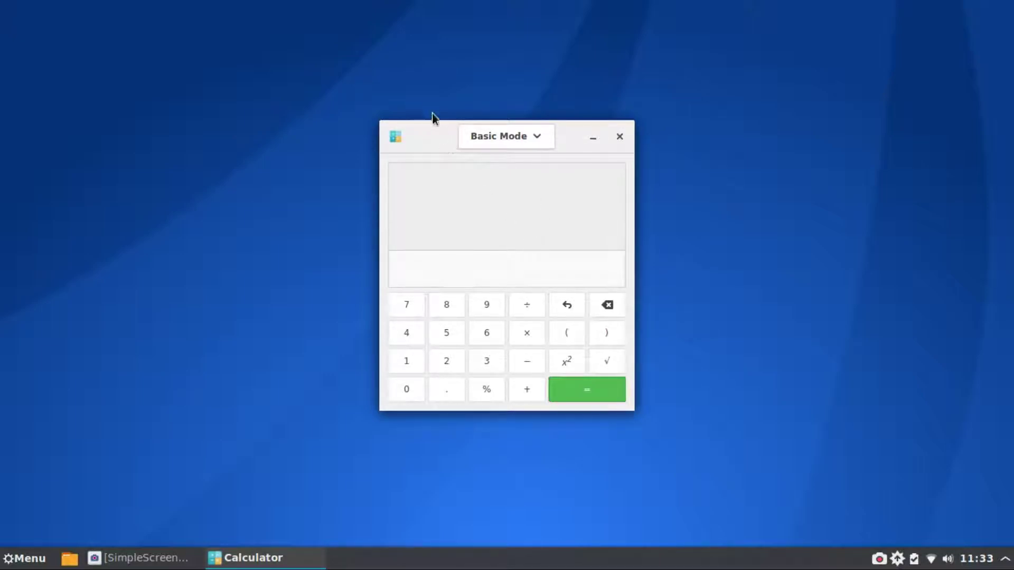
click(620, 136)
click(24, 558)
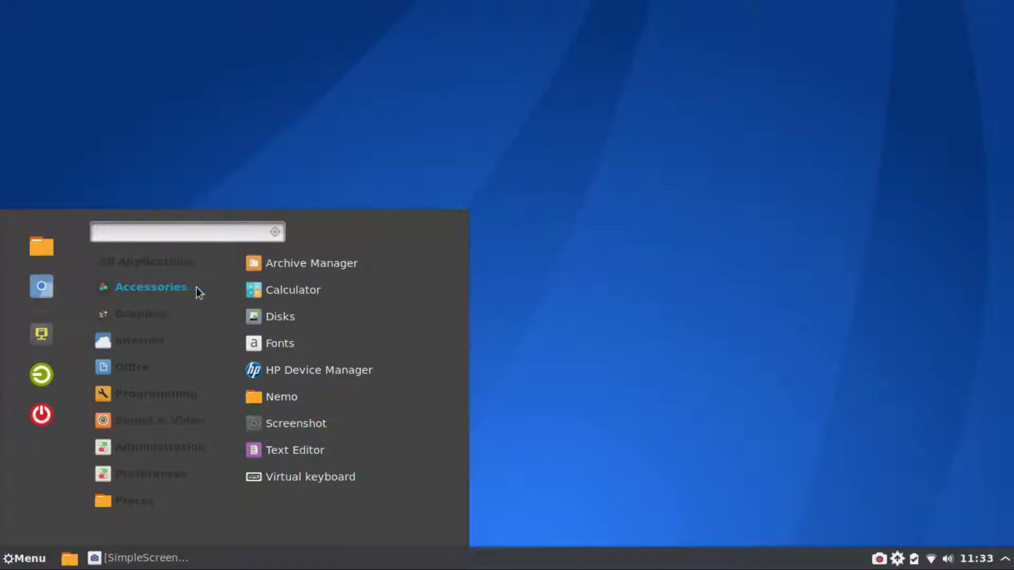
Launch Disks maximized and inspect the 244 GB Free Space and Partition 1 details
click(271, 320)
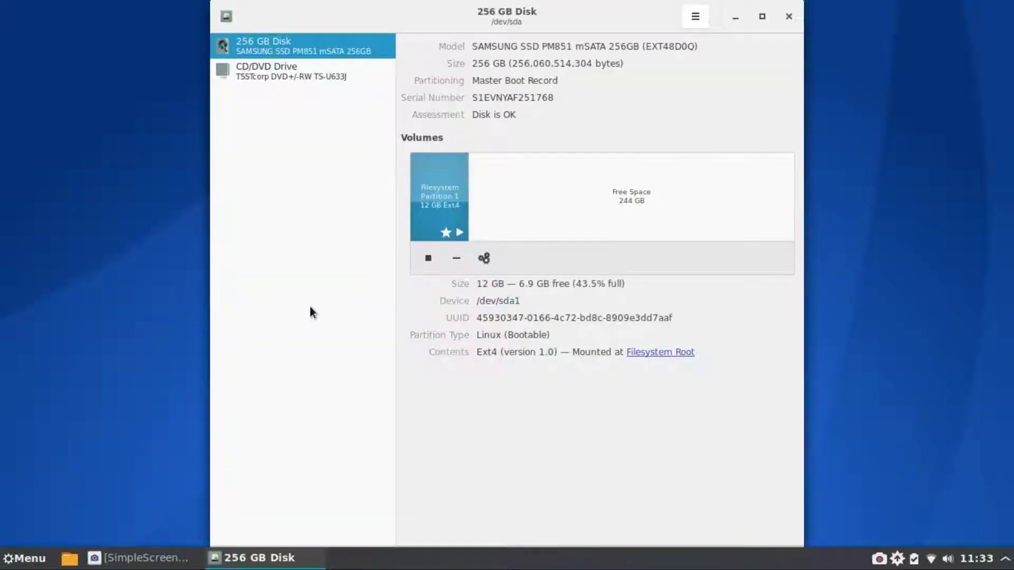
click(760, 16)
click(539, 177)
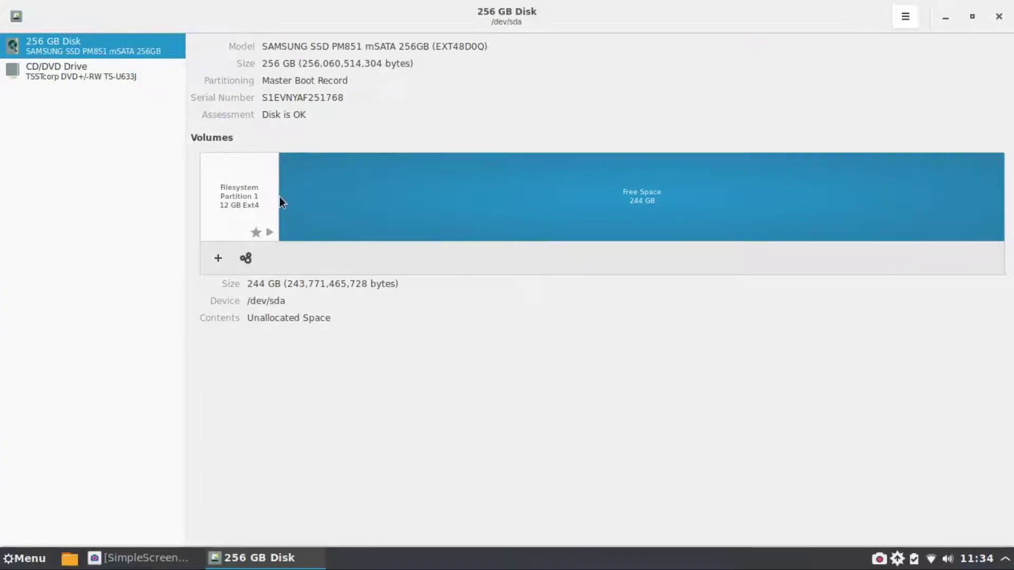
click(275, 199)
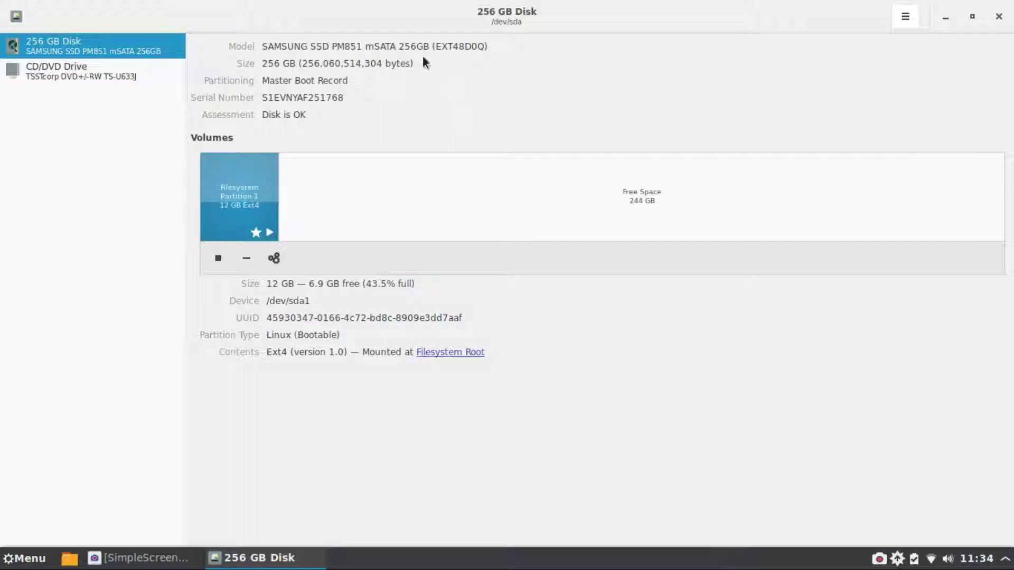
Cancel Edit Partition and the unmount authentication, then close Disks and reopen the menu
click(272, 258)
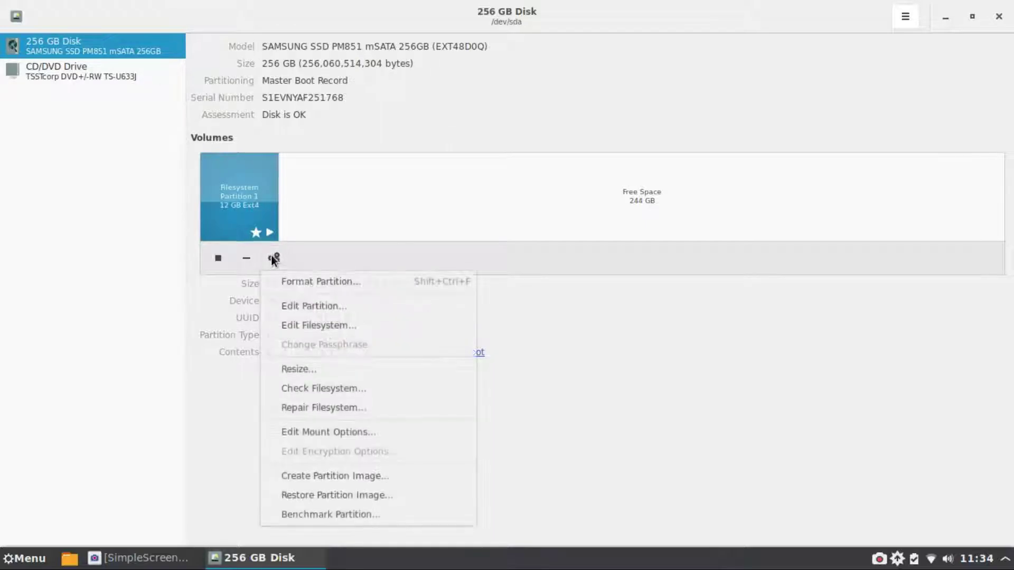
click(351, 314)
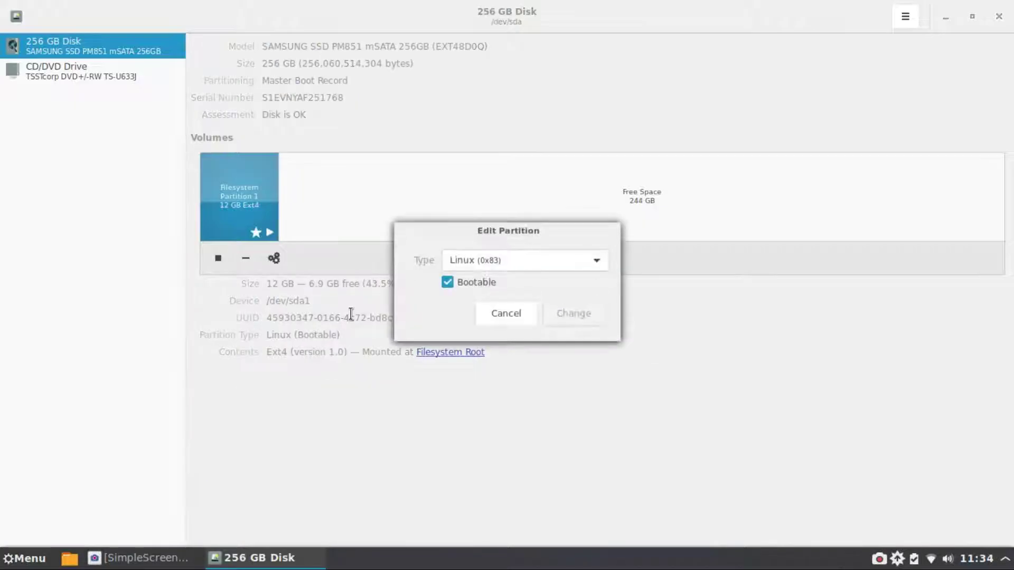
click(506, 314)
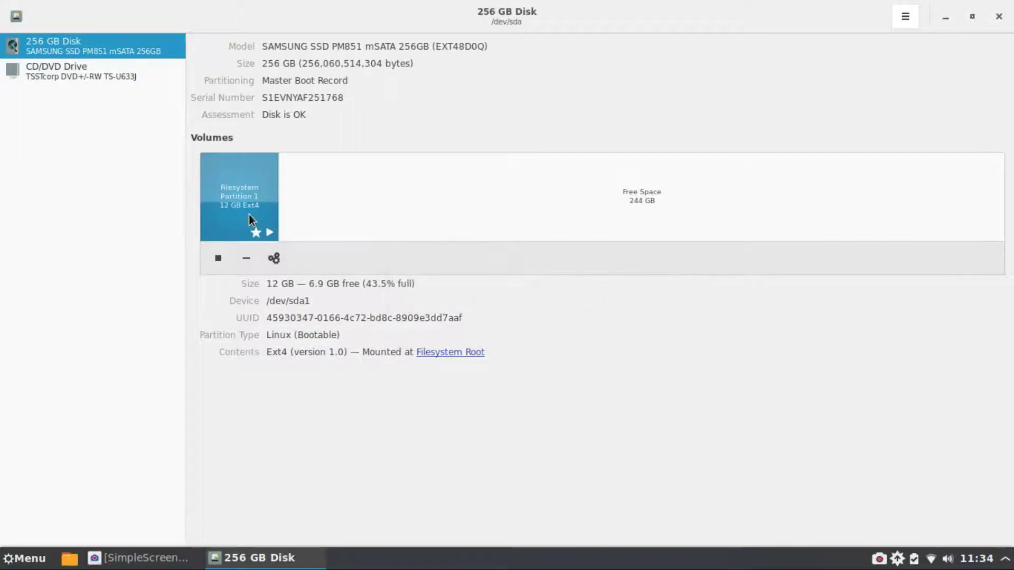
click(221, 262)
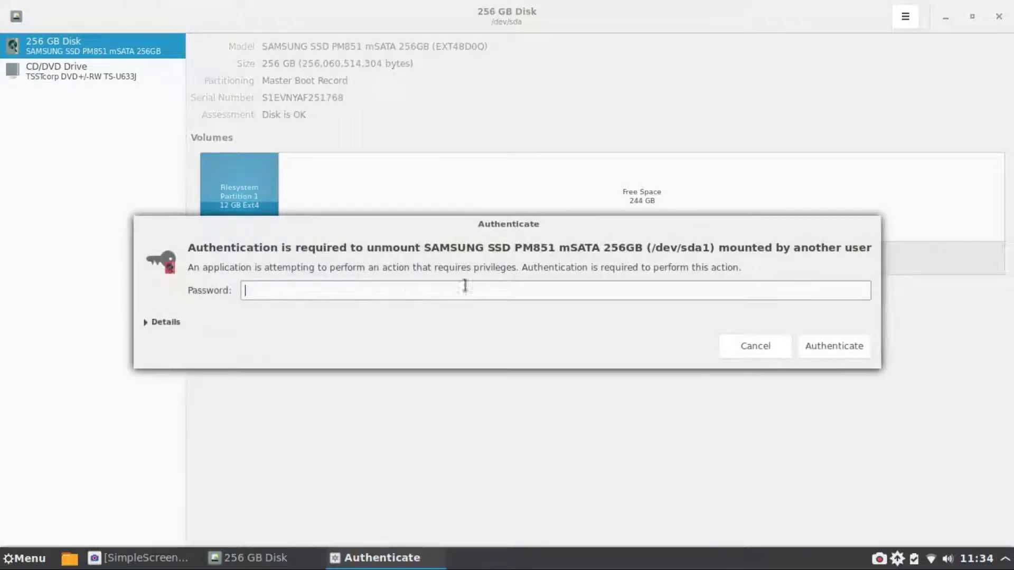
click(749, 343)
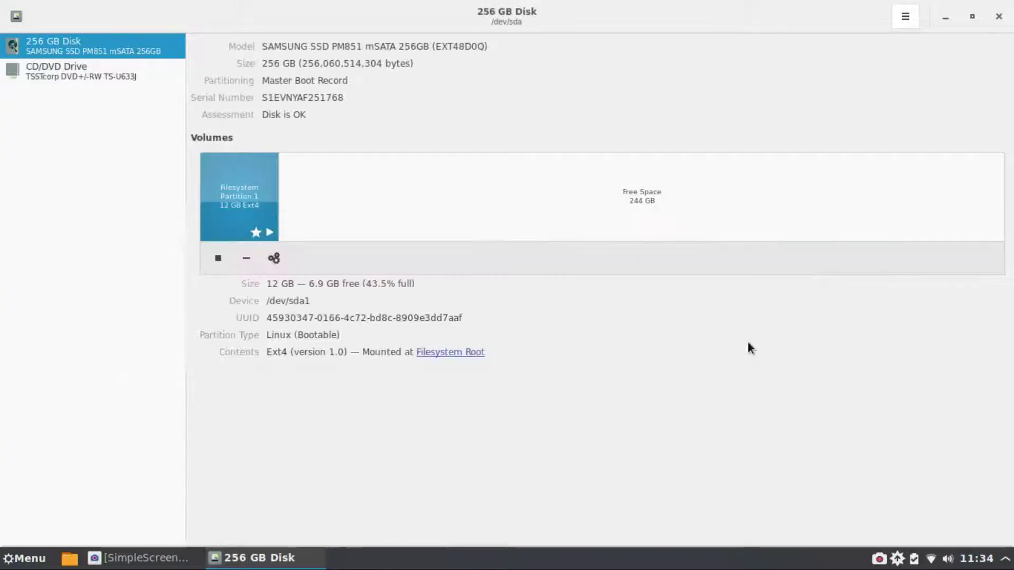
click(999, 16)
click(7, 557)
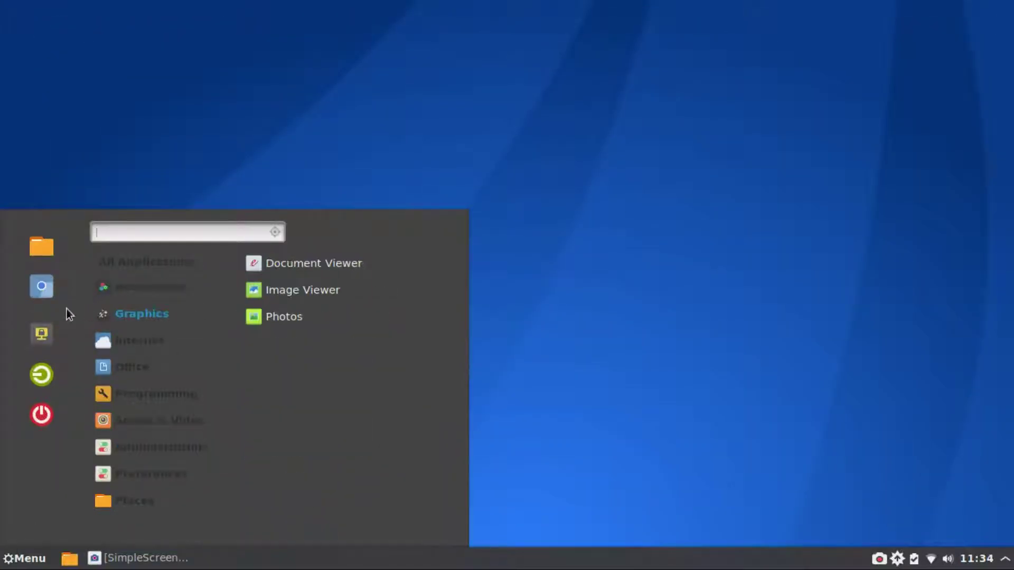
Open Nemo maximized and browse Home, Desktop, Documents, Music, Videos and Downloads
click(52, 241)
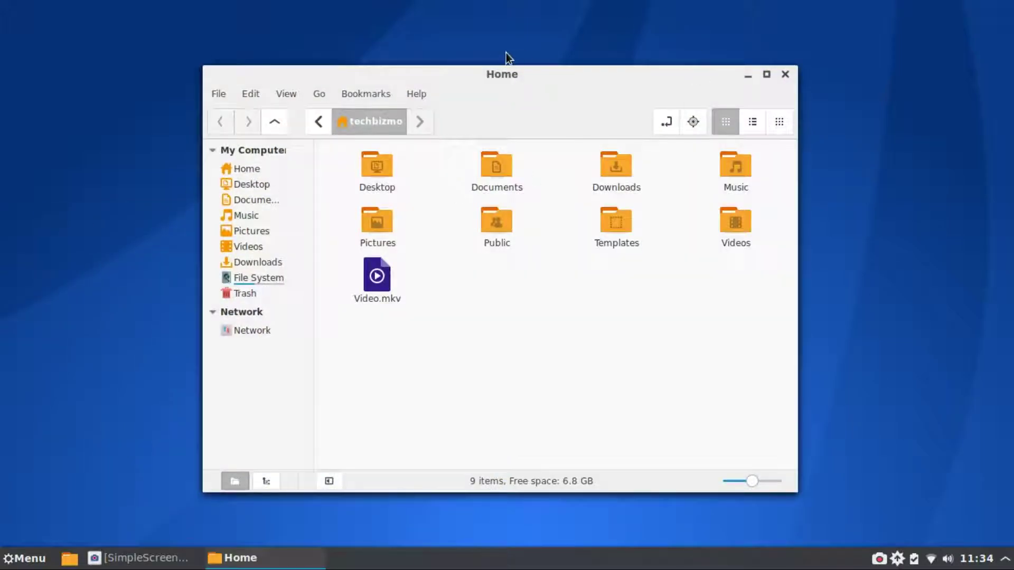
click(766, 73)
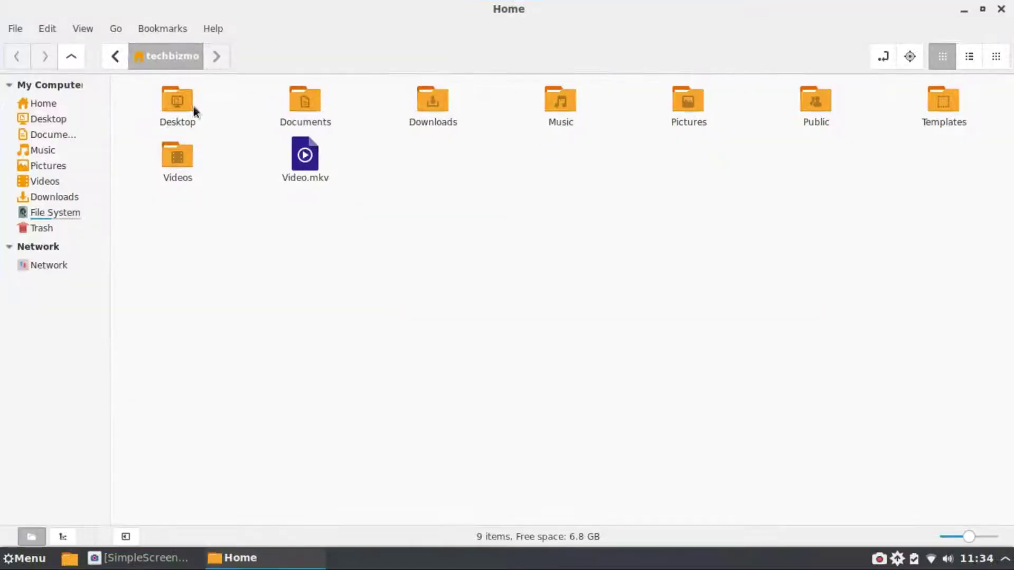
click(40, 105)
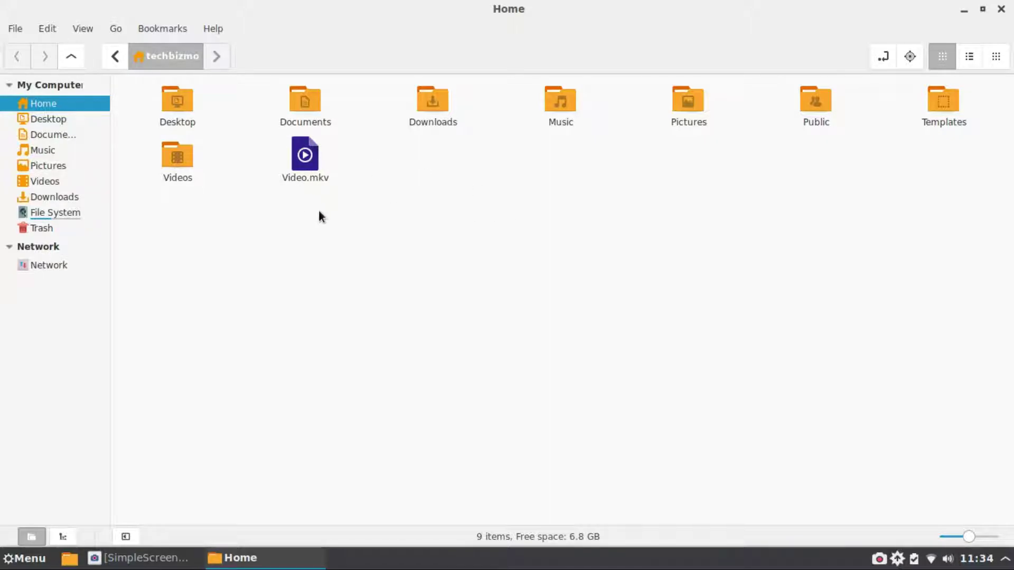
click(41, 122)
click(48, 135)
click(43, 153)
click(56, 182)
click(59, 195)
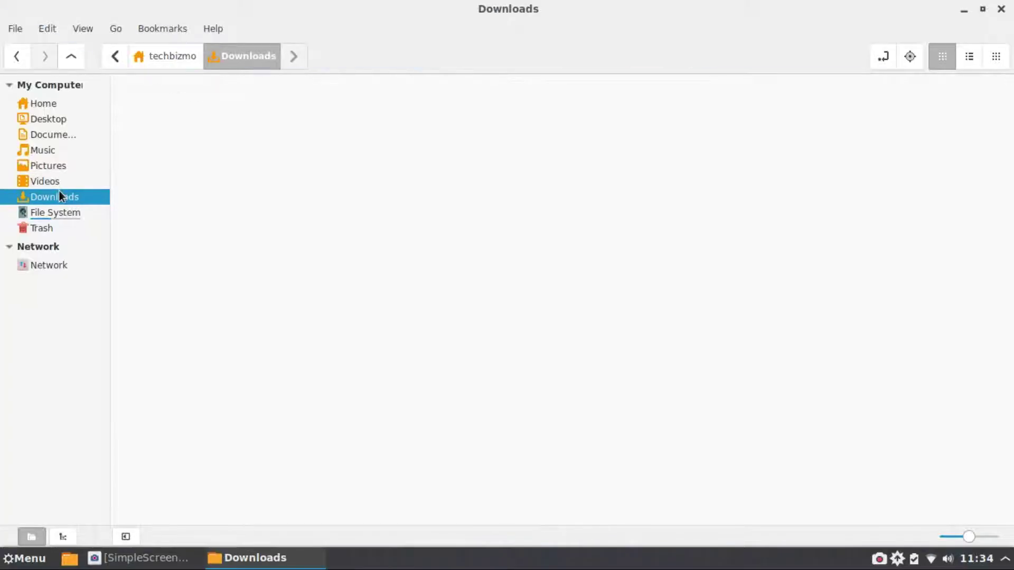
Browse File System, Trash and Network, revisit Downloads, and select Windows Network
click(55, 208)
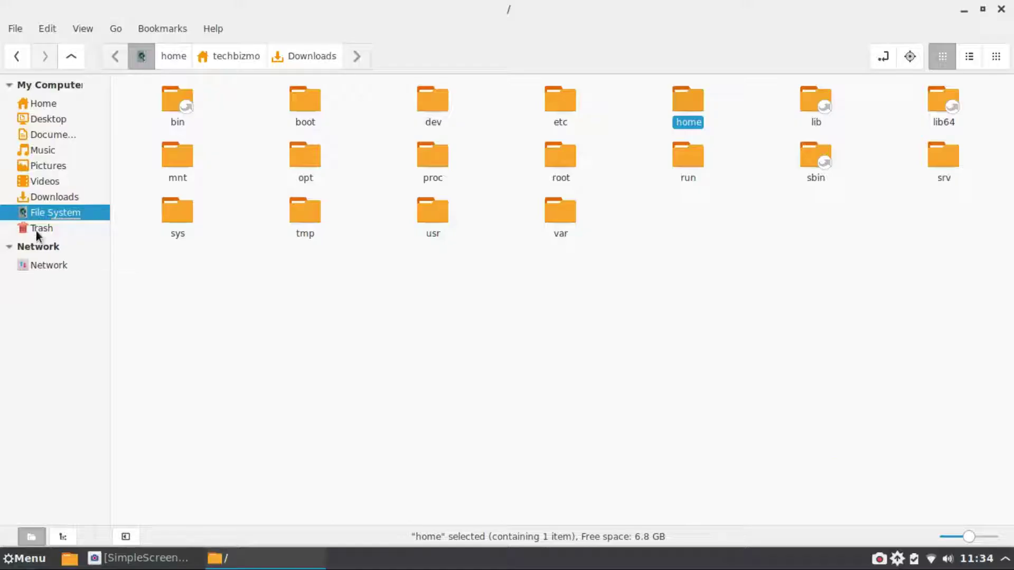
click(38, 228)
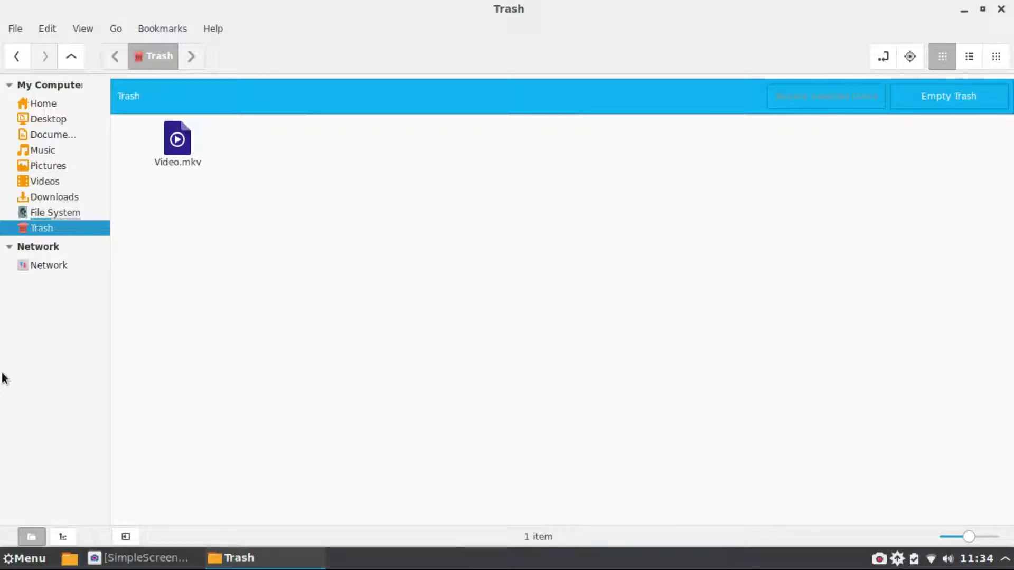
click(44, 263)
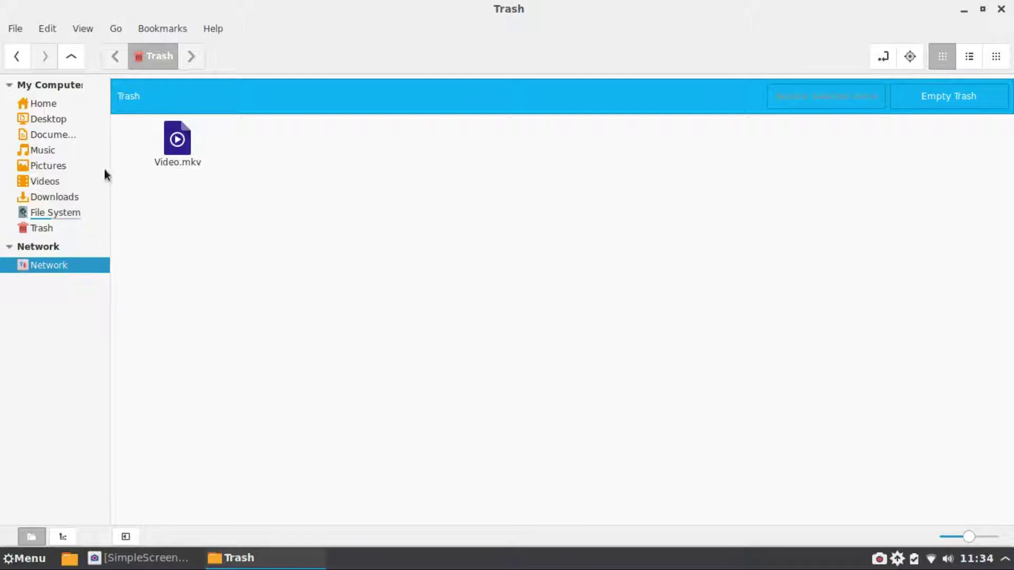
click(54, 197)
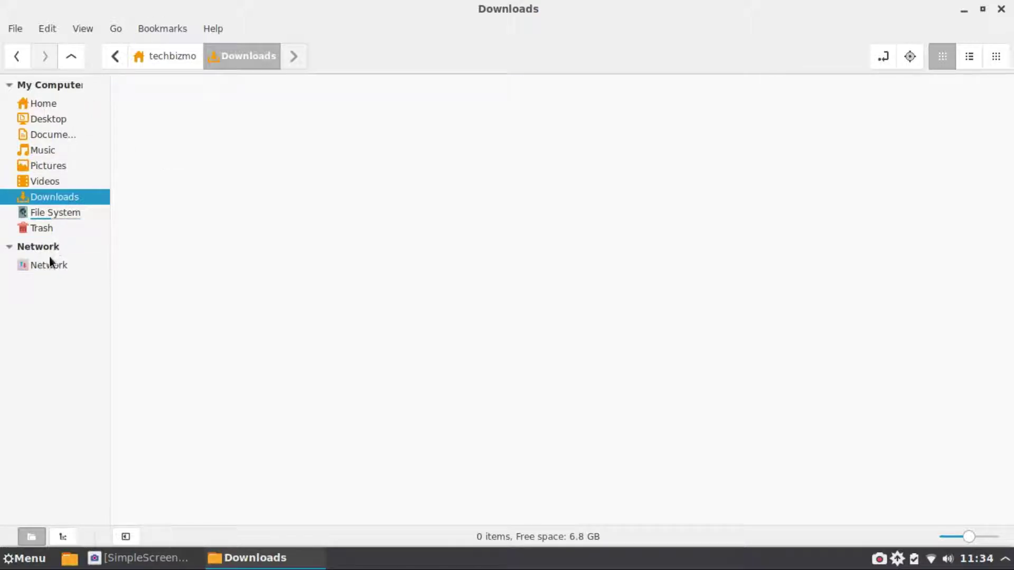
click(50, 261)
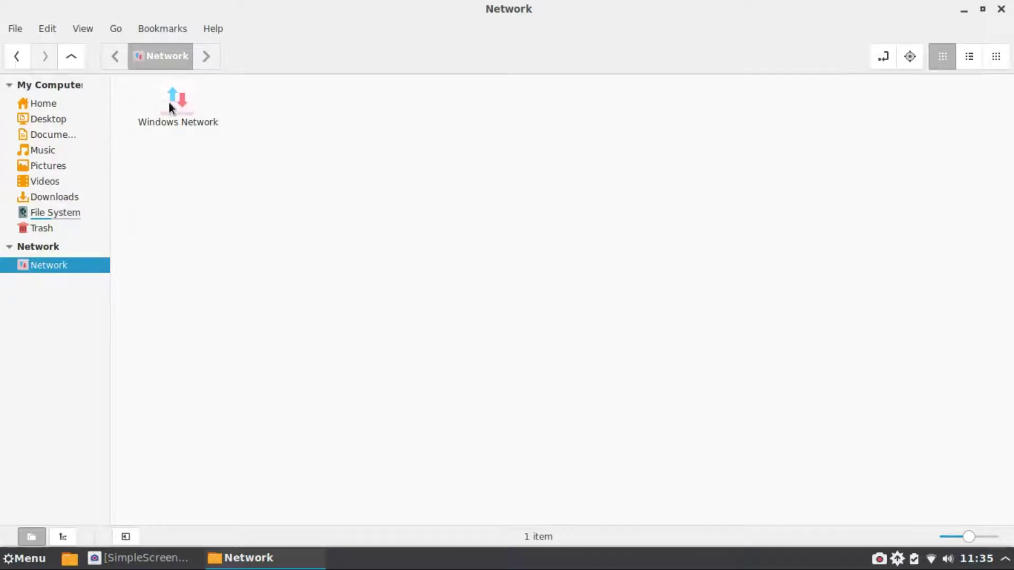
click(175, 106)
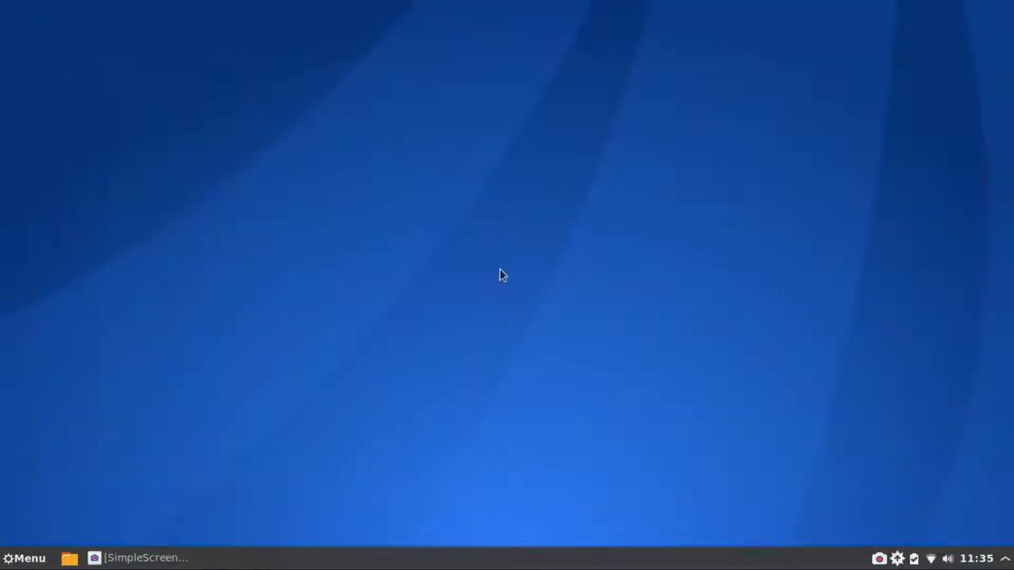
Open the Applets settings from the menu and maximize its window
click(1, 566)
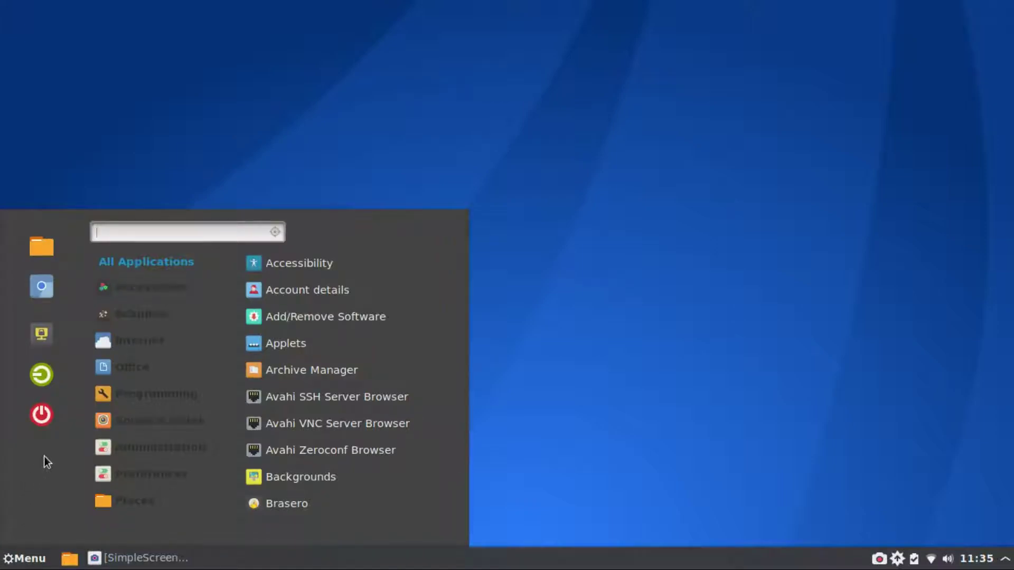
mouse_move(150, 350)
mouse_move(111, 474)
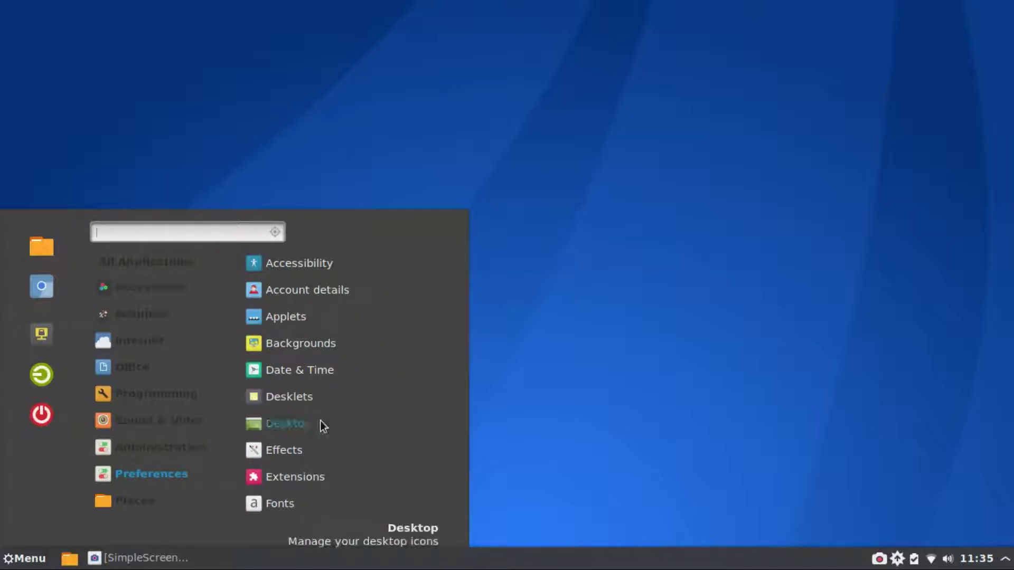
click(300, 322)
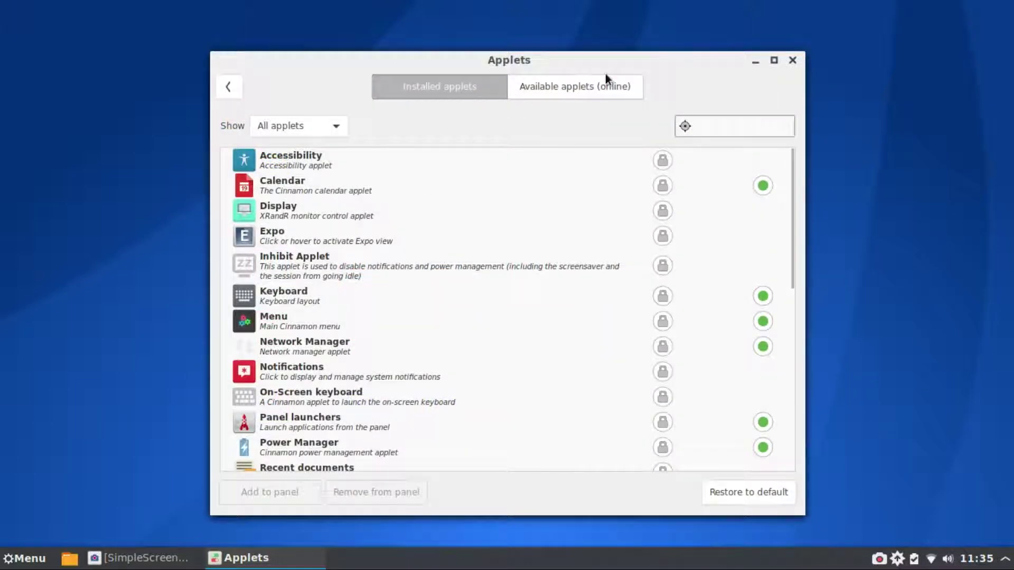
drag(605, 74, 830, 70)
double_click(885, 54)
Check the online applets, cancel the index refresh, and browse the installed applets list
click(554, 34)
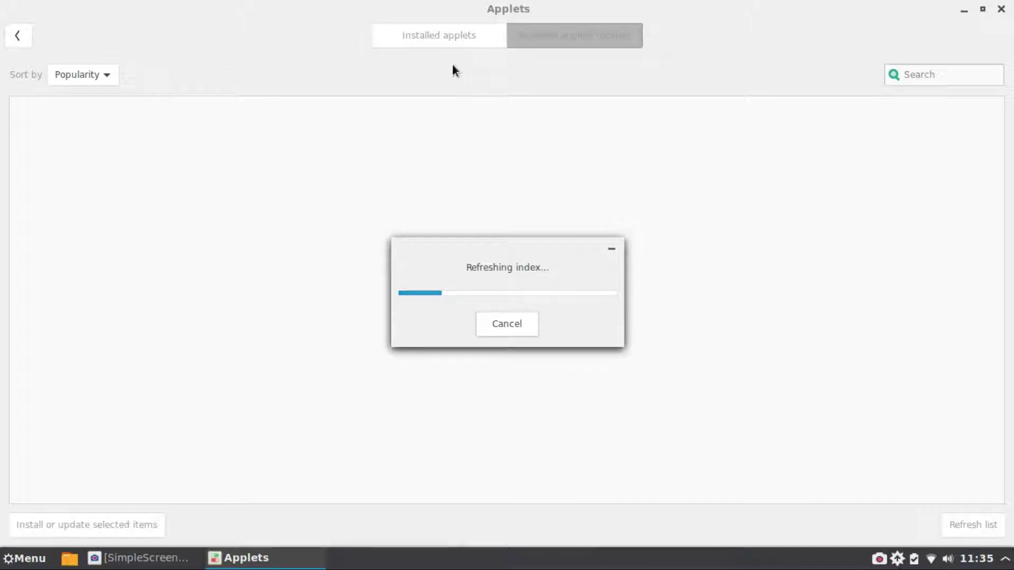
click(529, 317)
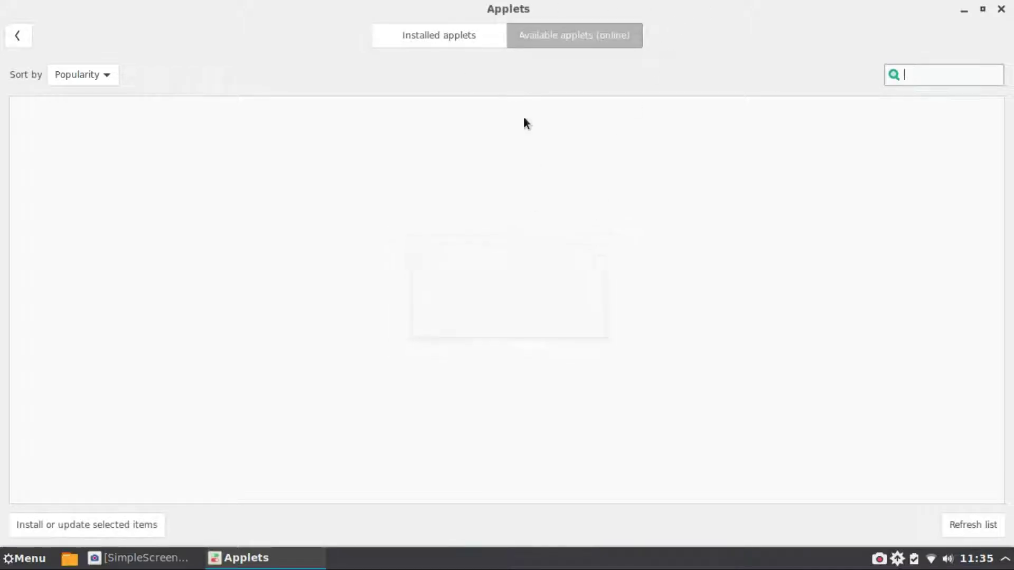
click(483, 38)
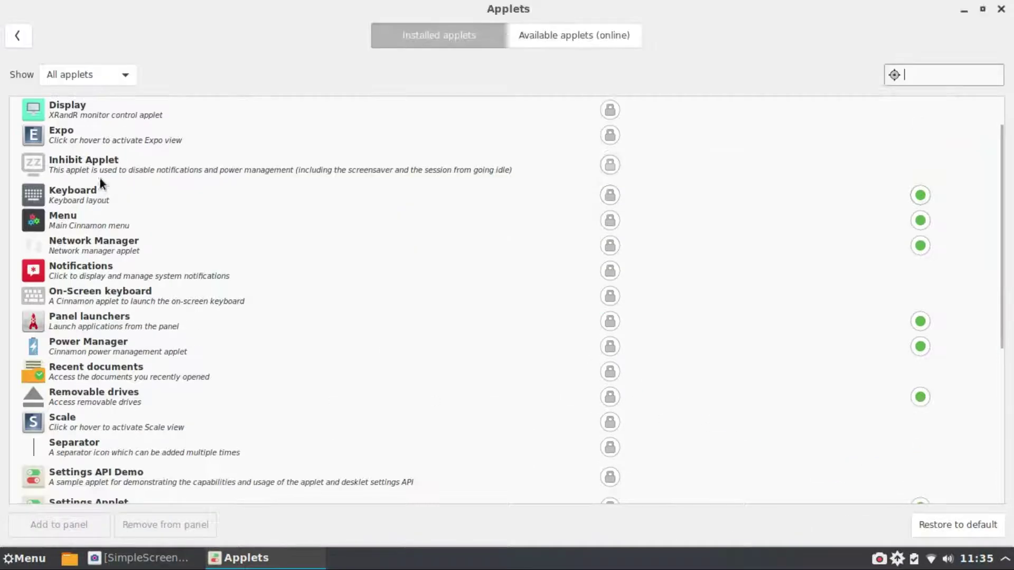
scroll(100, 175, down, 5)
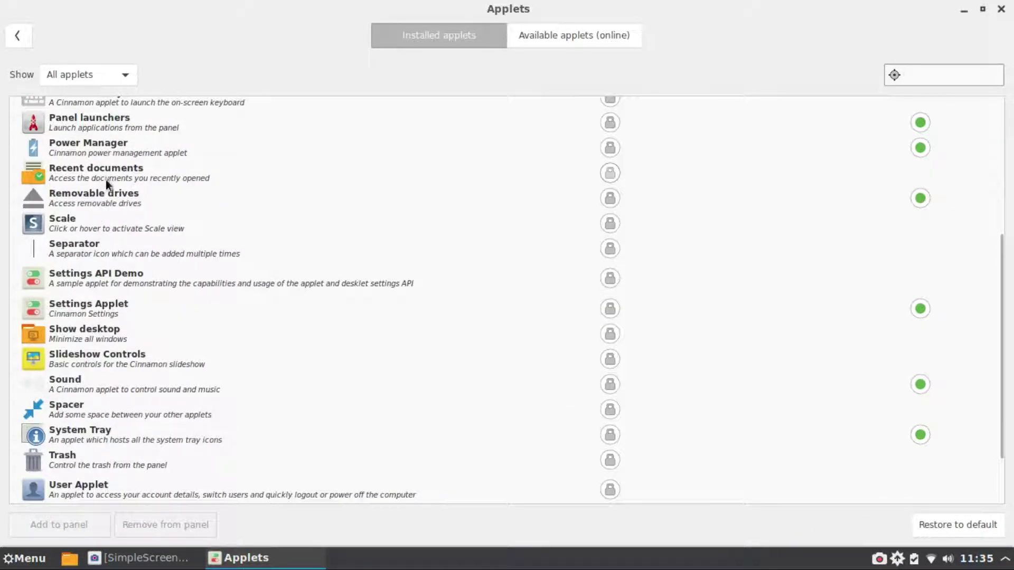
scroll(119, 259, down, 3)
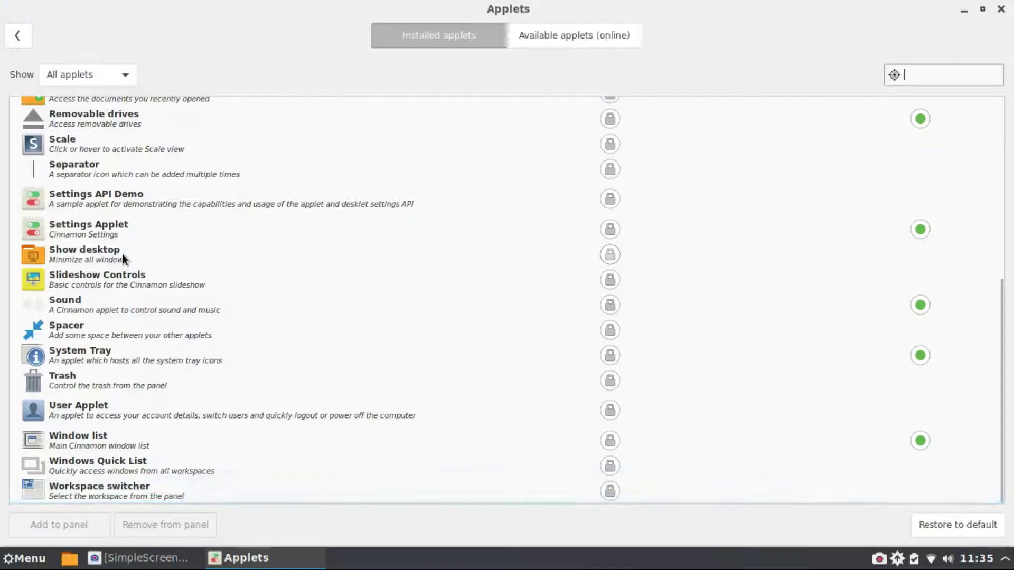
scroll(78, 445, up, 8)
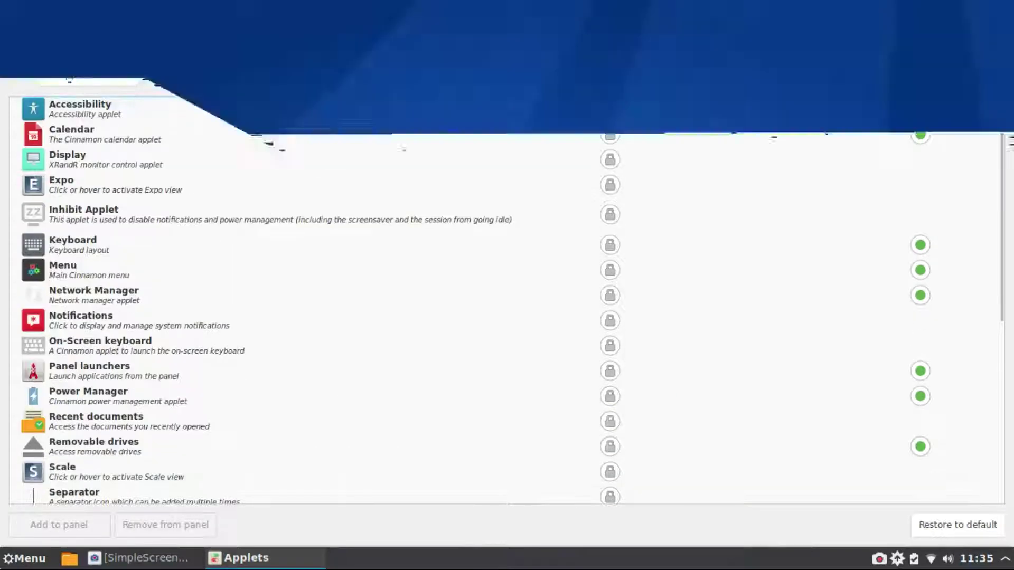
click(27, 557)
click(27, 557)
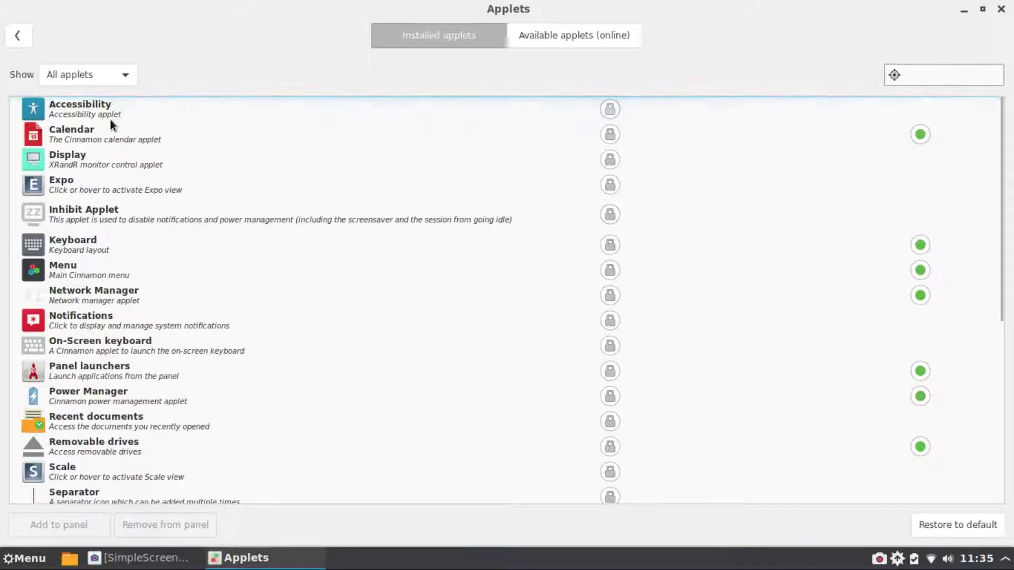
scroll(108, 137, down, 2)
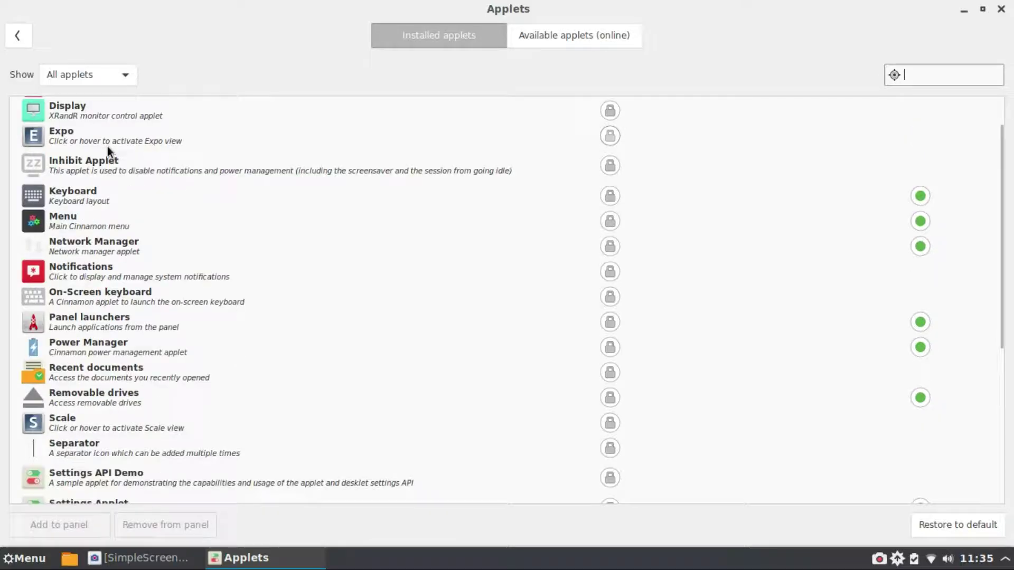
click(80, 226)
Add the On-Screen keyboard applet to the panel and show the keyboard from its tray icon
key(super+d)
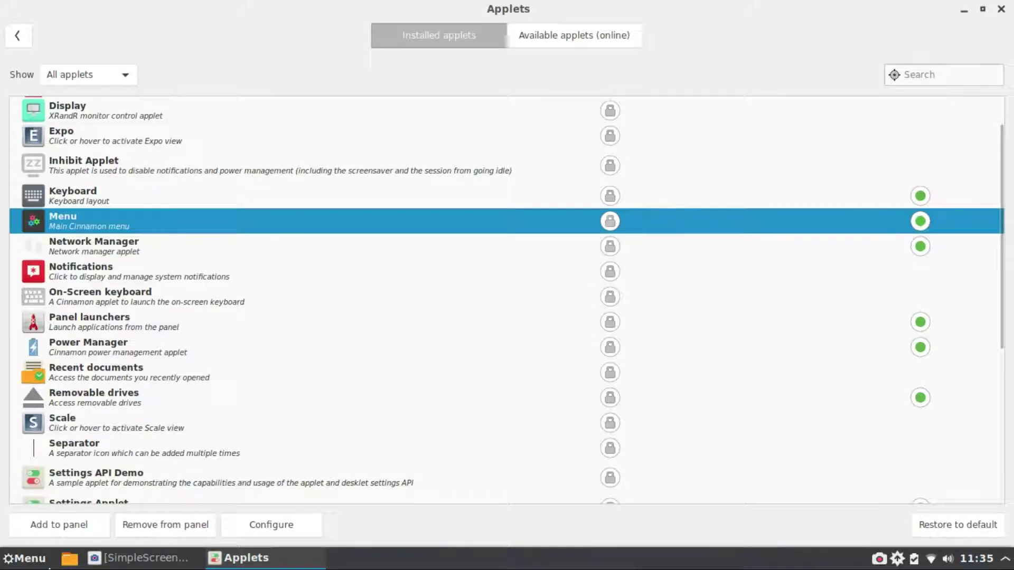
scroll(118, 281, down, 2)
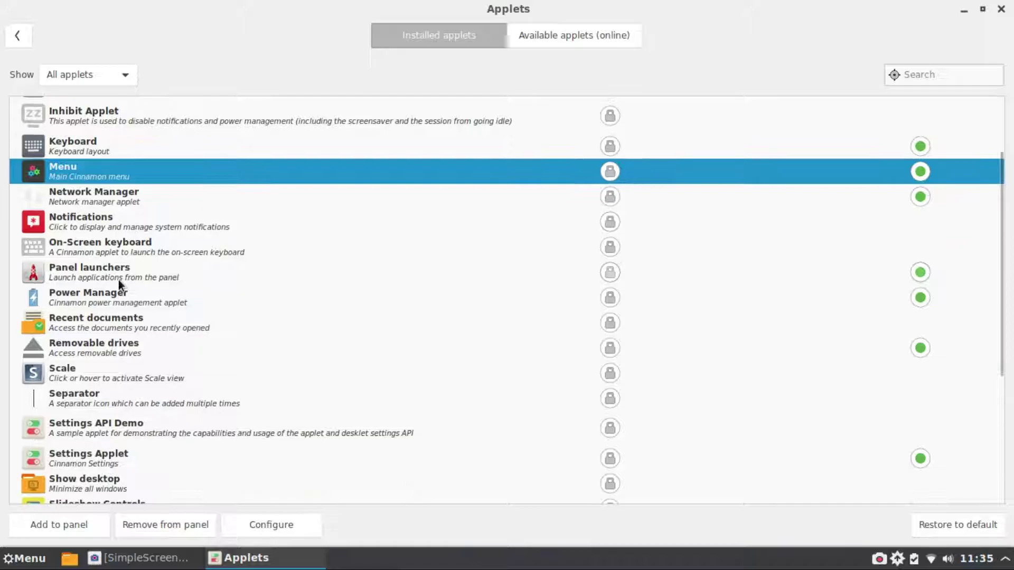
click(140, 252)
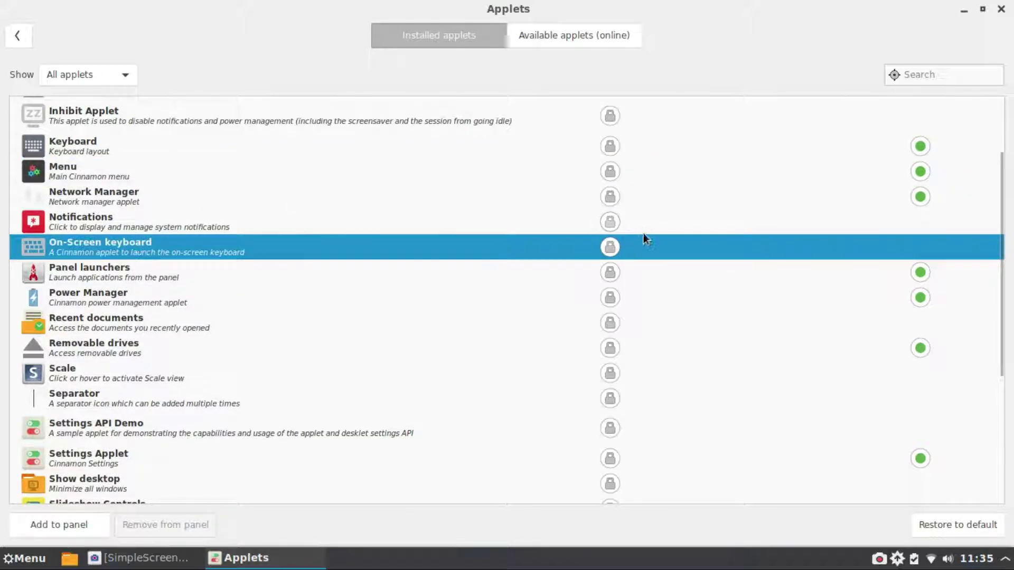
right_click(880, 247)
click(915, 258)
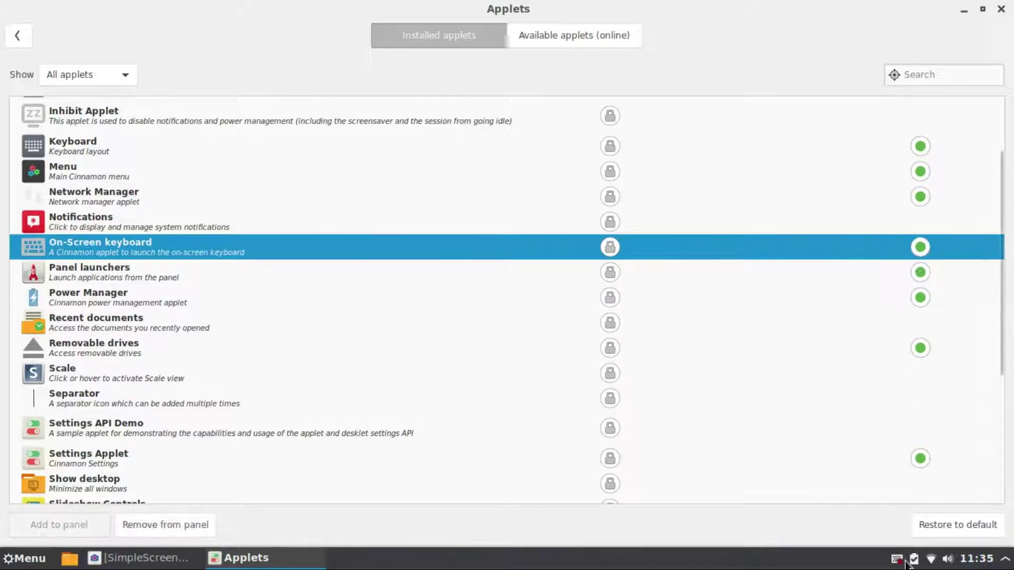
click(862, 558)
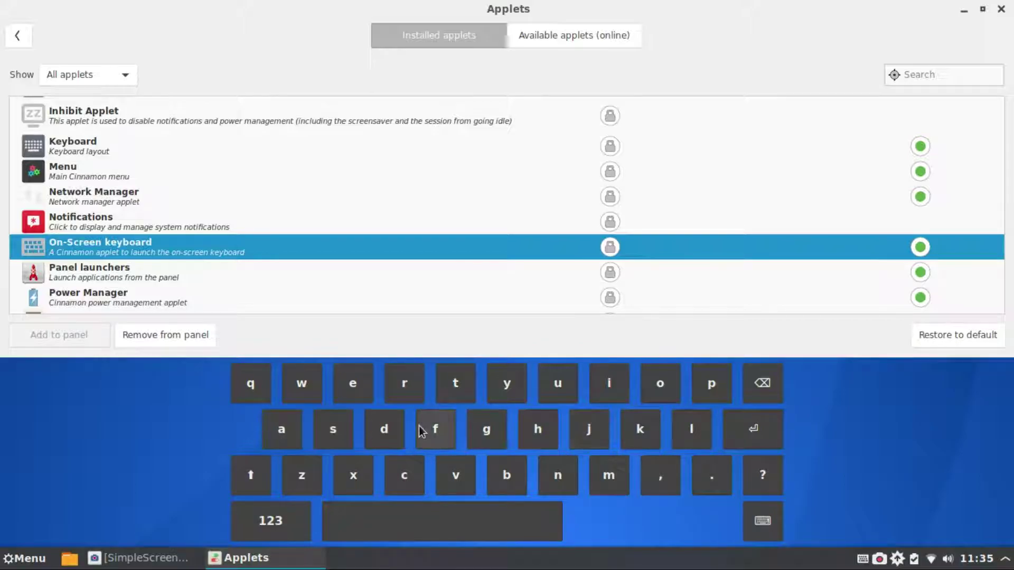
Minimize the Applets window and launch Chromium, moving its window to the right
click(964, 11)
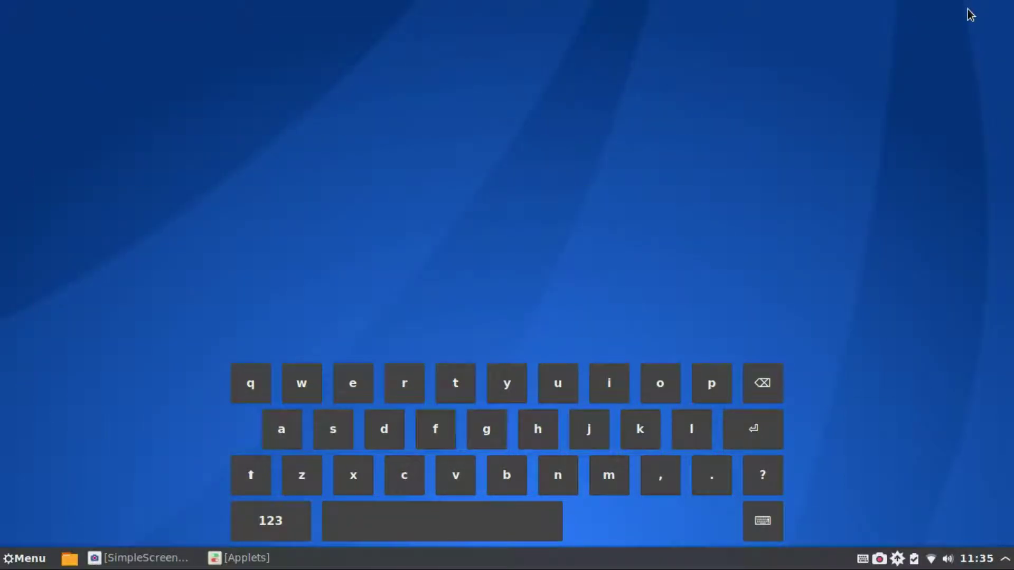
click(24, 560)
click(41, 286)
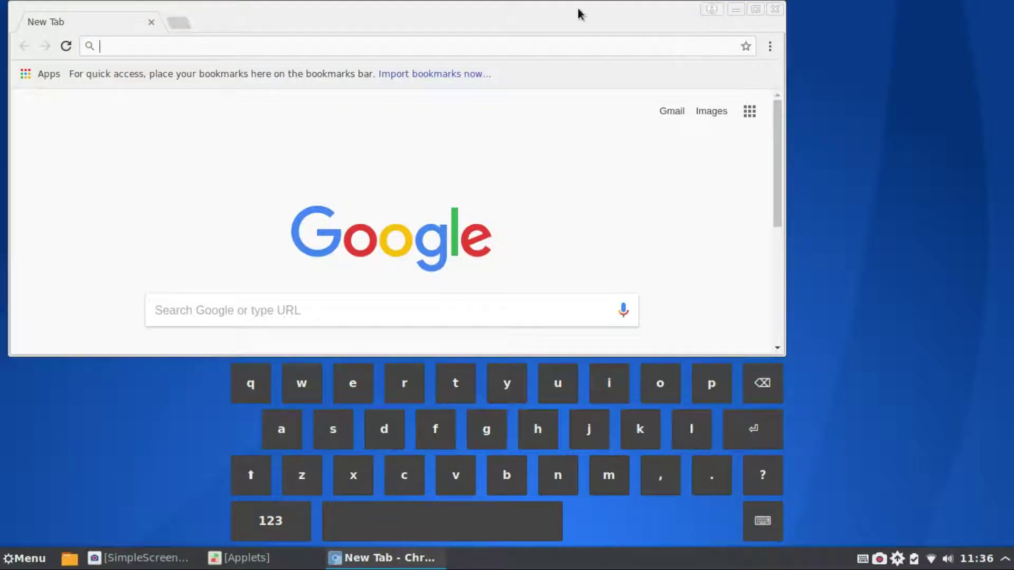
drag(593, 21, 703, 19)
Search Google for 'ez sit' with the on-screen keyboard and scroll the results
click(352, 383)
click(301, 476)
click(333, 429)
click(609, 383)
click(456, 383)
click(753, 429)
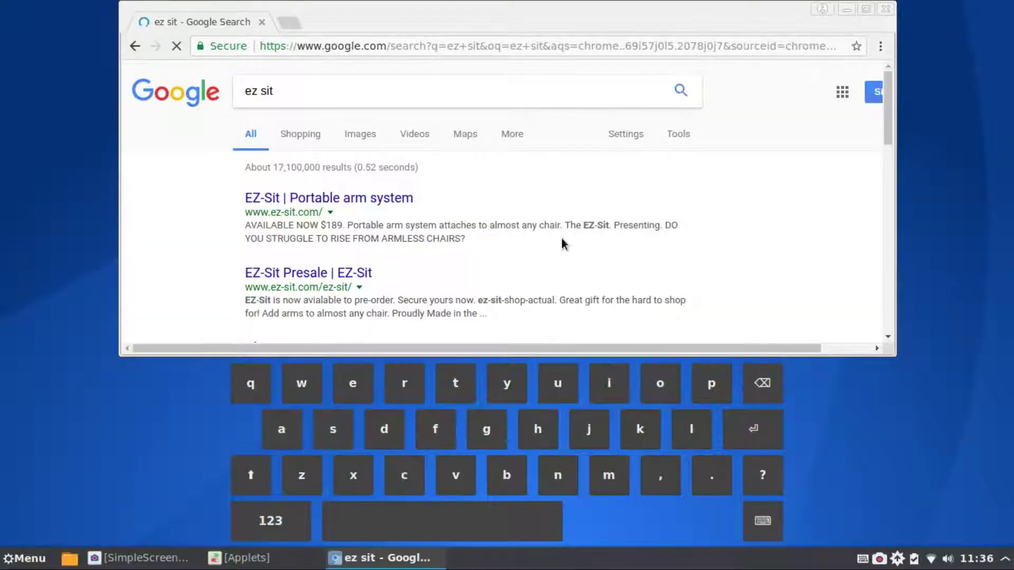
scroll(528, 230, down, 2)
scroll(487, 229, down, 7)
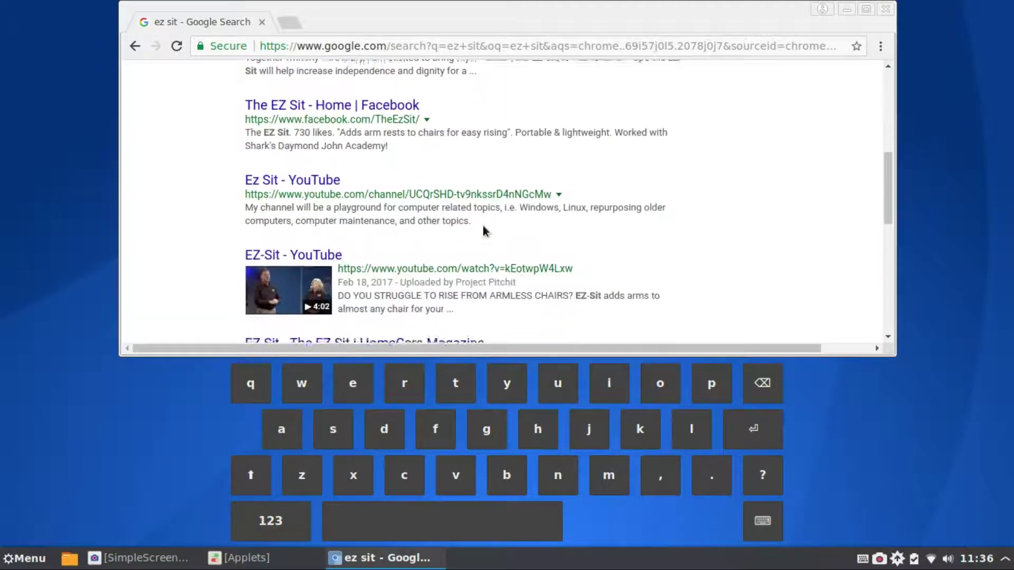
scroll(483, 229, down, 5)
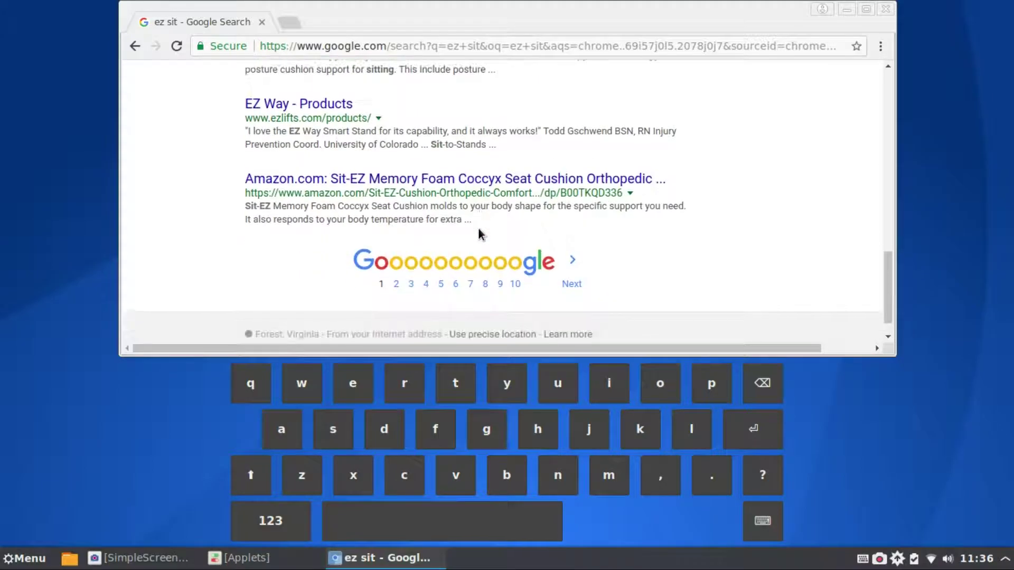
scroll(477, 229, up, 9)
scroll(418, 247, up, 5)
Replace the query with 'google', search, and open the Google homepage result
drag(335, 87, 100, 97)
key(BackSpace)
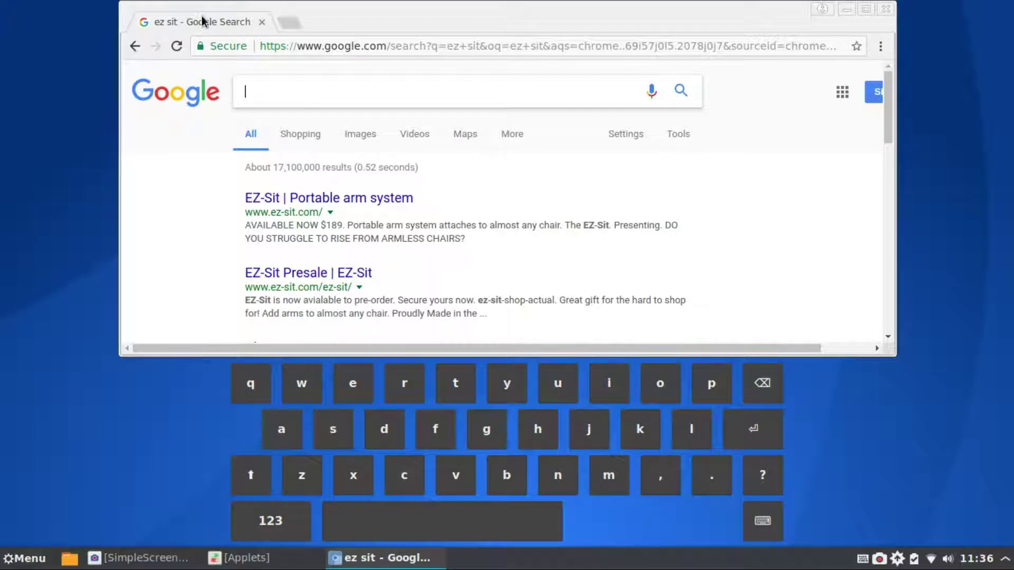
text(googlr)
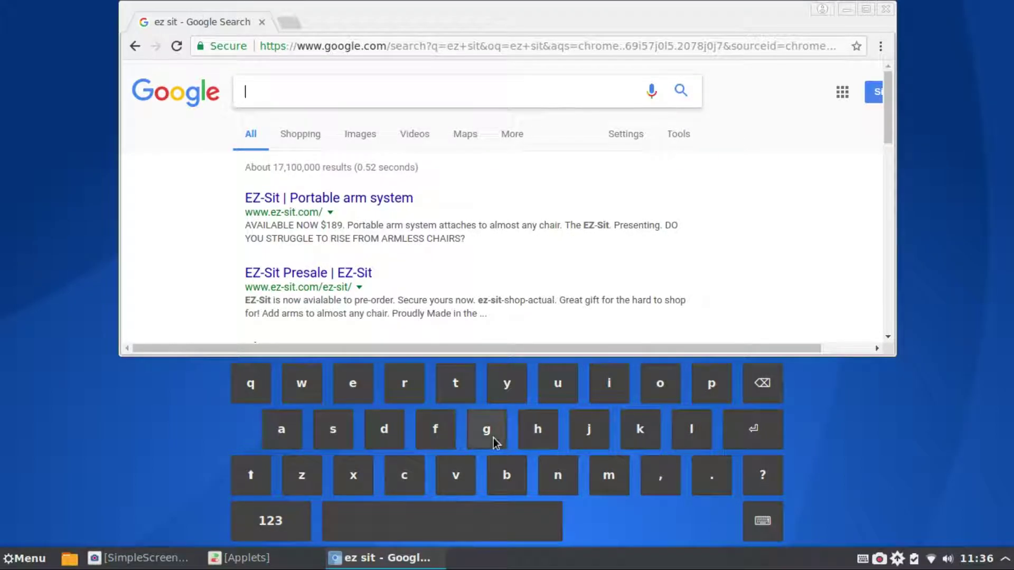
key(BackSpace)
text(e)
key(Return)
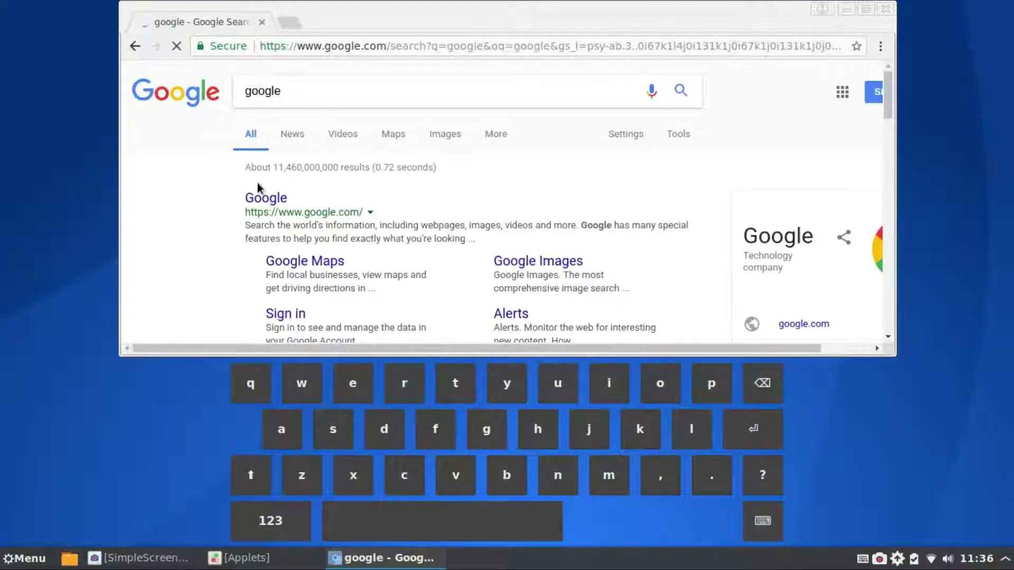
scroll(253, 181, down, 4)
scroll(364, 172, up, 3)
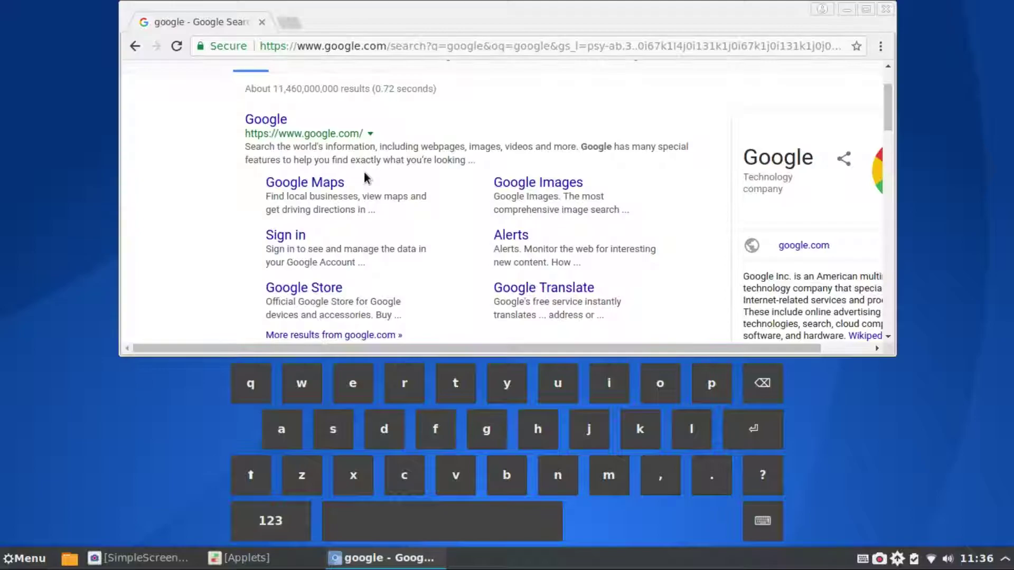
click(276, 120)
Close the browser and relaunch Chromium from the menu, maximized
click(879, 10)
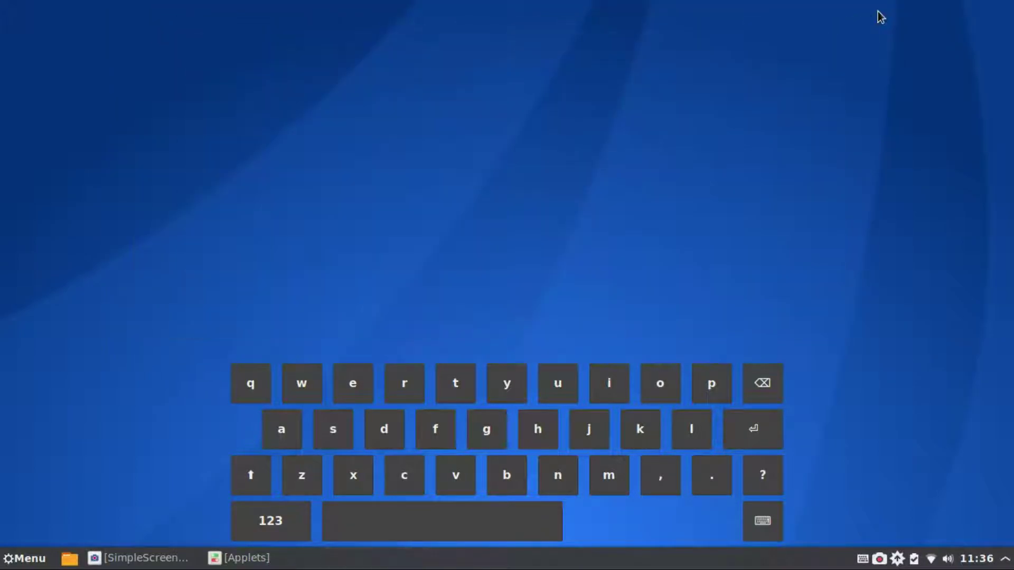
key(super)
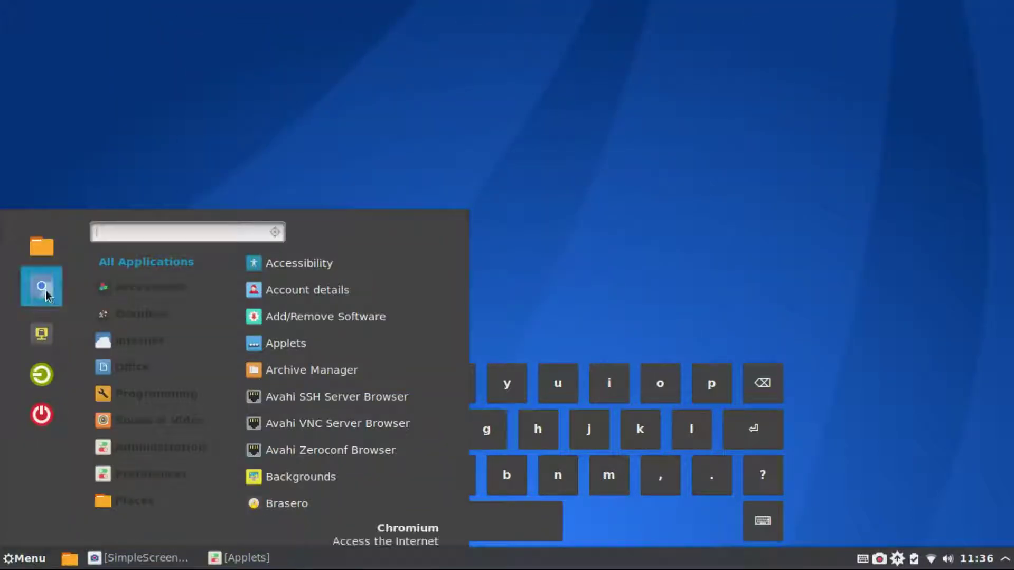
click(44, 288)
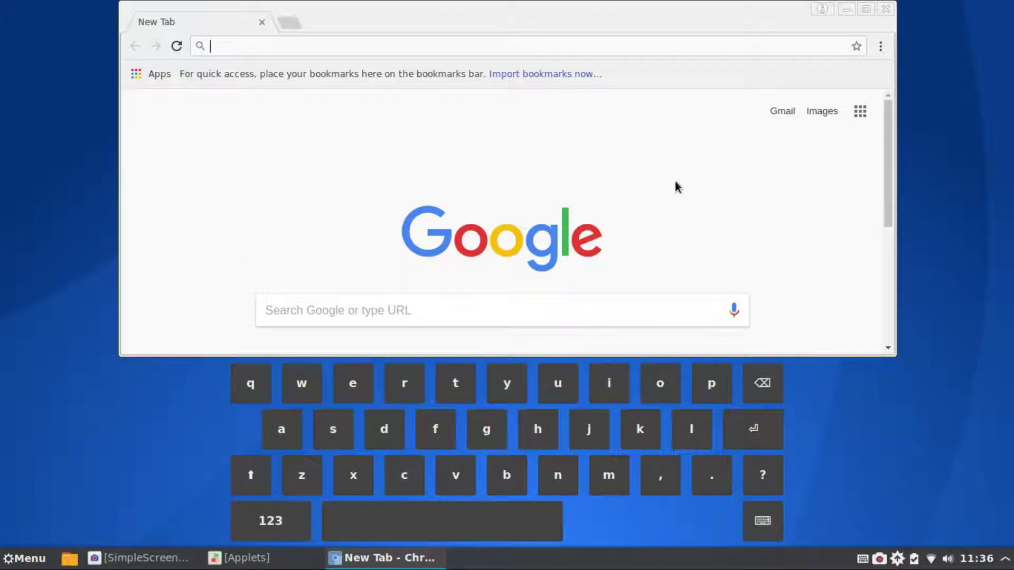
click(863, 12)
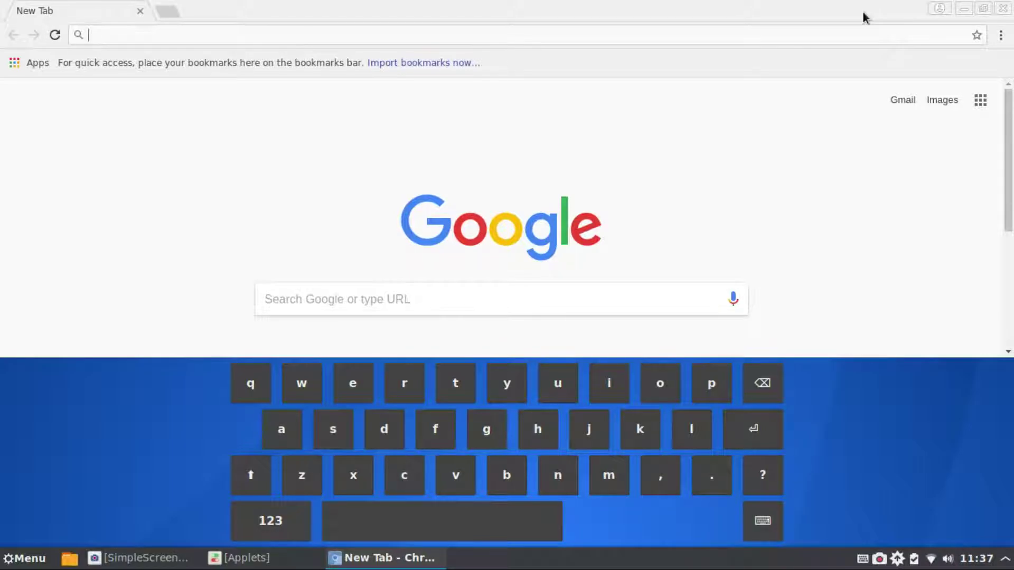
Type 'techbiz' on the on-screen keyboard and search Google for techbizmo
click(455, 384)
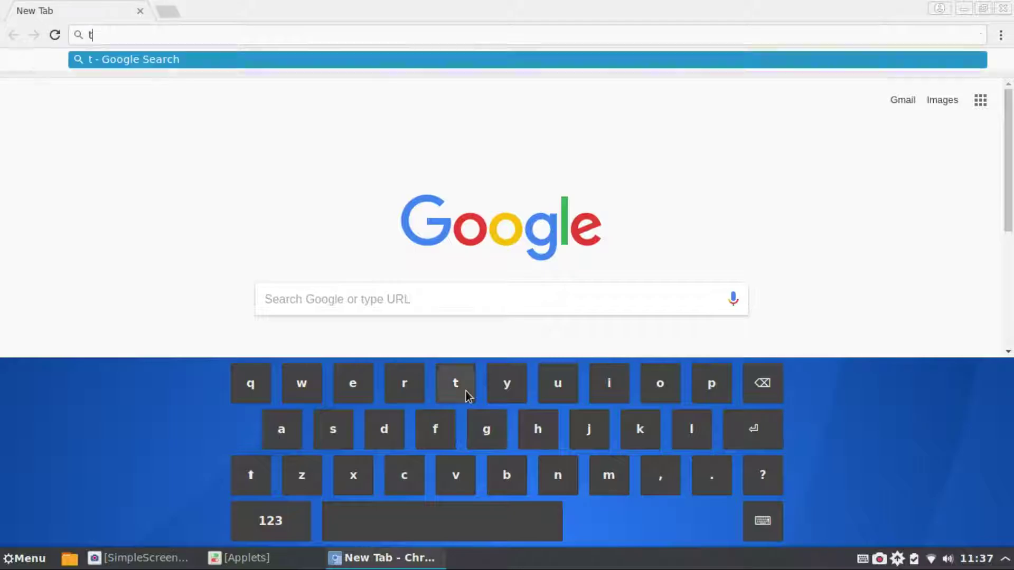
click(353, 384)
click(404, 475)
click(538, 428)
click(507, 475)
click(608, 383)
click(302, 475)
click(755, 430)
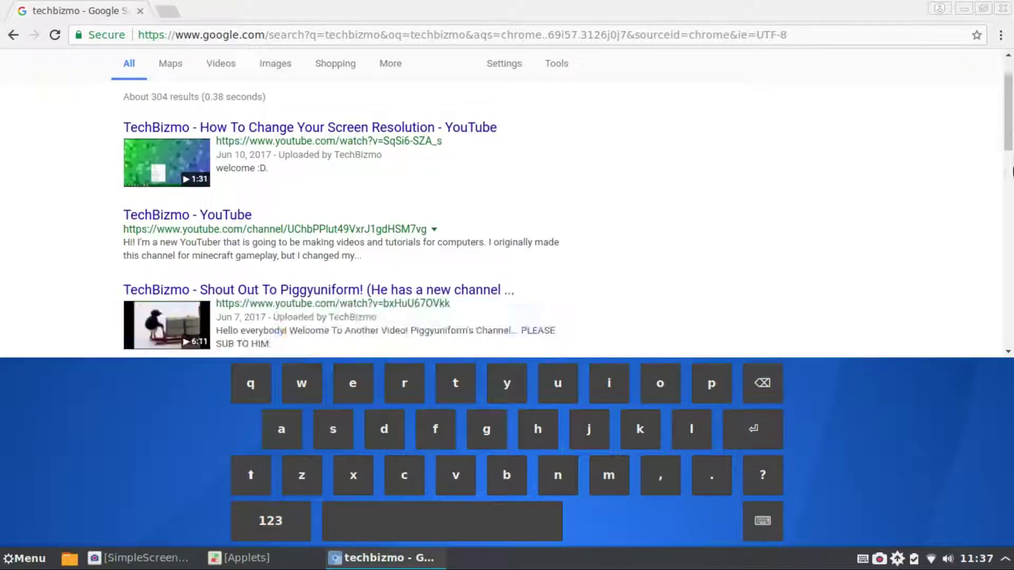
Scroll through the techbizmo results, then close the browser window
scroll(71, 175, down, 8)
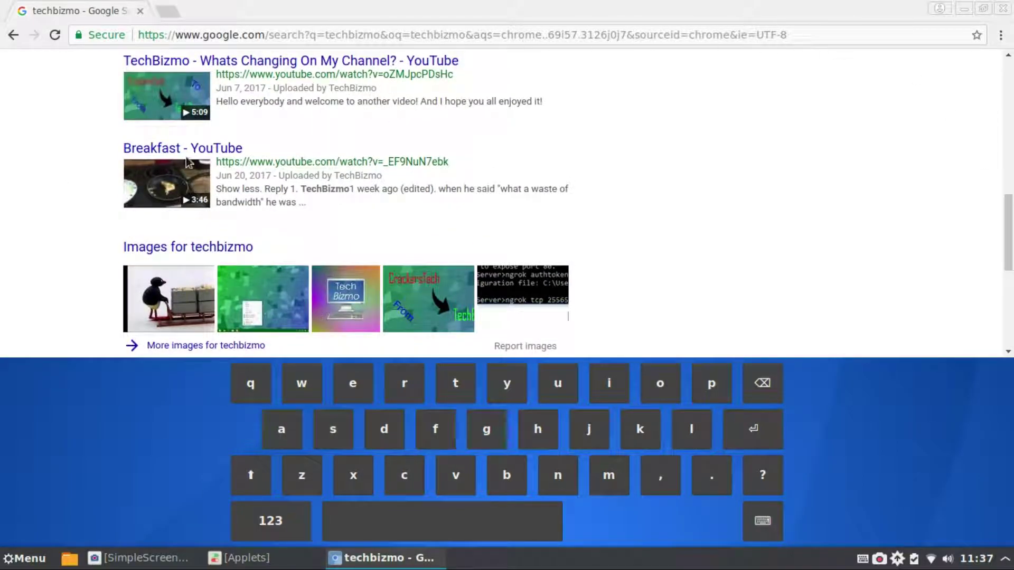
scroll(300, 328, down, 1)
scroll(301, 328, down, 2)
scroll(299, 306, up, 5)
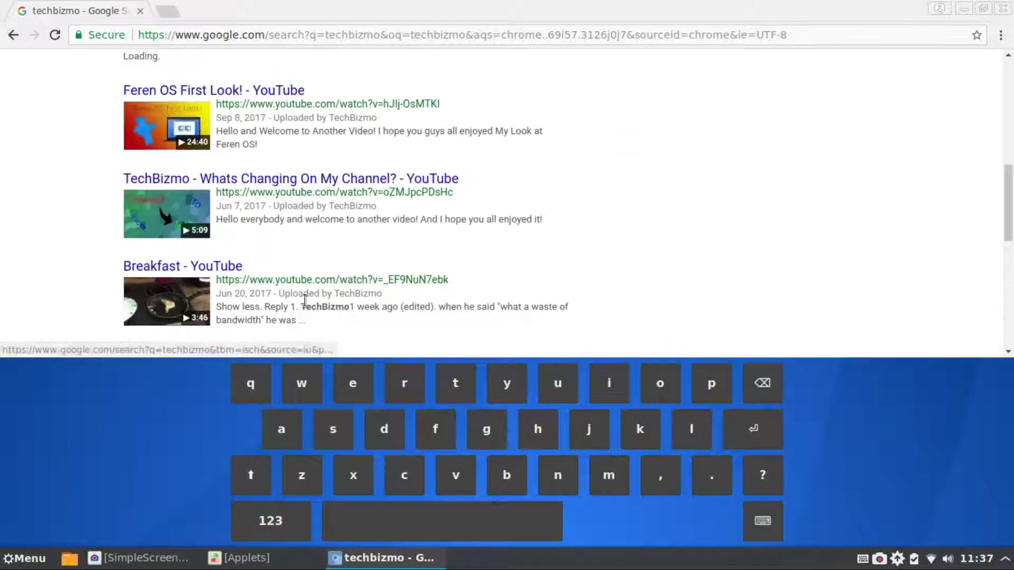
click(1002, 9)
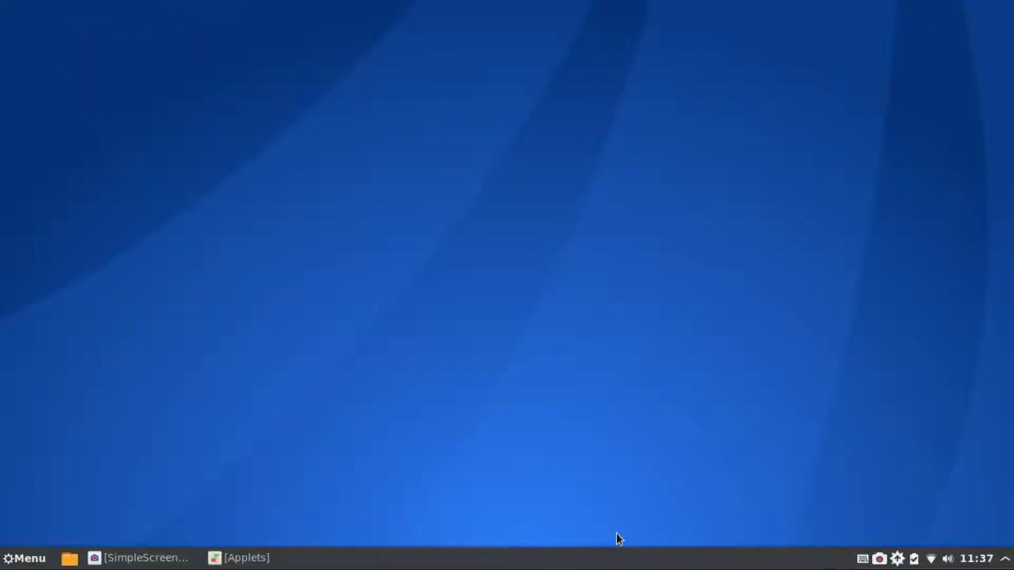
Bring back the Applets settings, select Power Manager, and cancel the online applet refresh
click(204, 562)
click(232, 558)
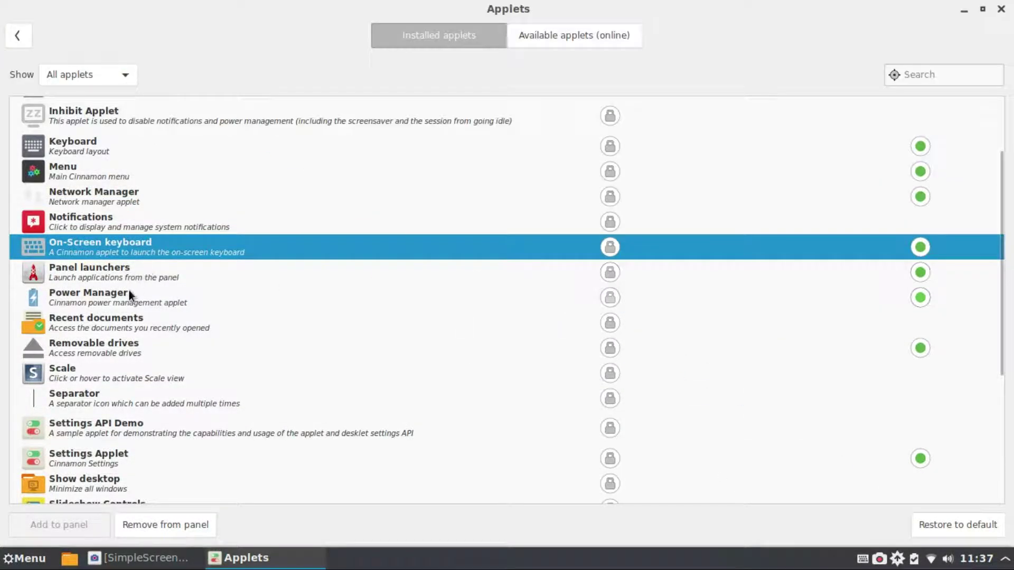
click(137, 297)
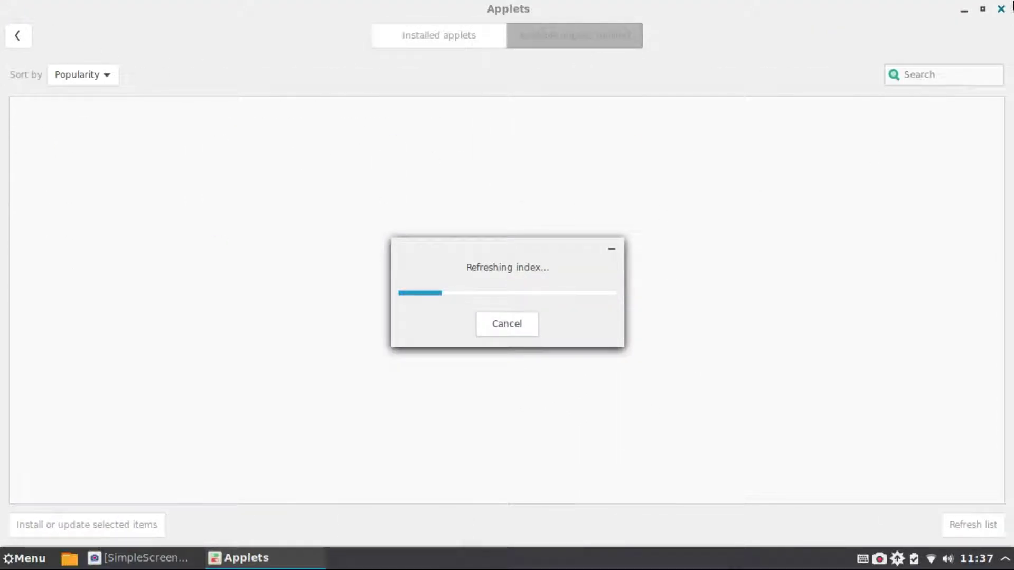
click(520, 321)
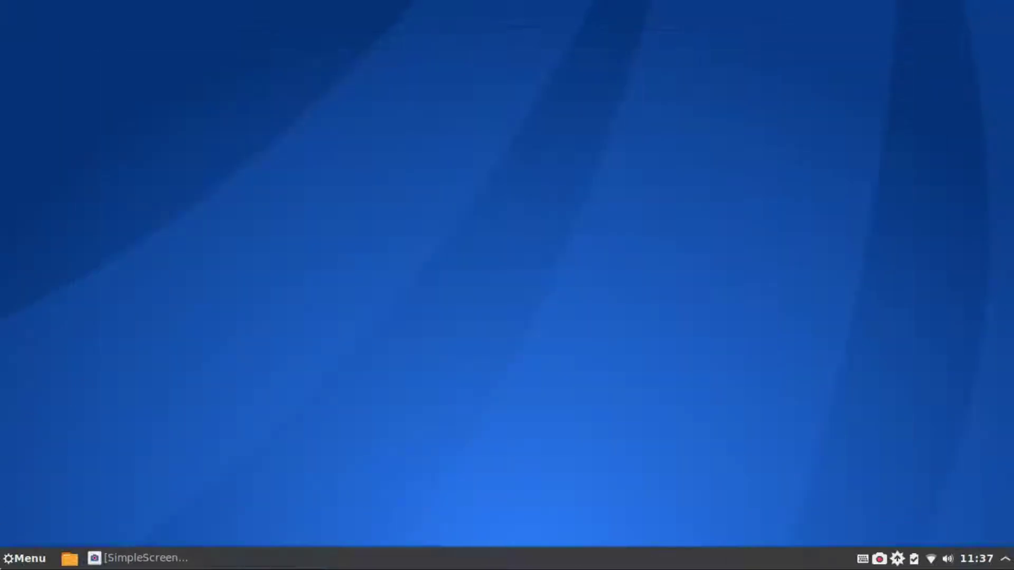
Search the menu for 'libre office' and clear it, then open and close Videos
key(super)
mouse_move(144, 365)
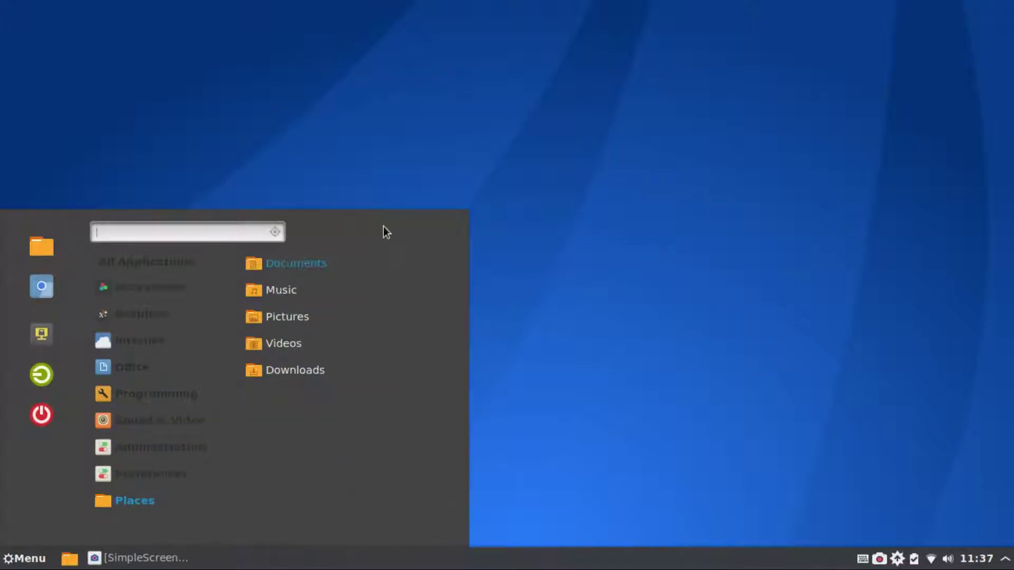
text(libre)
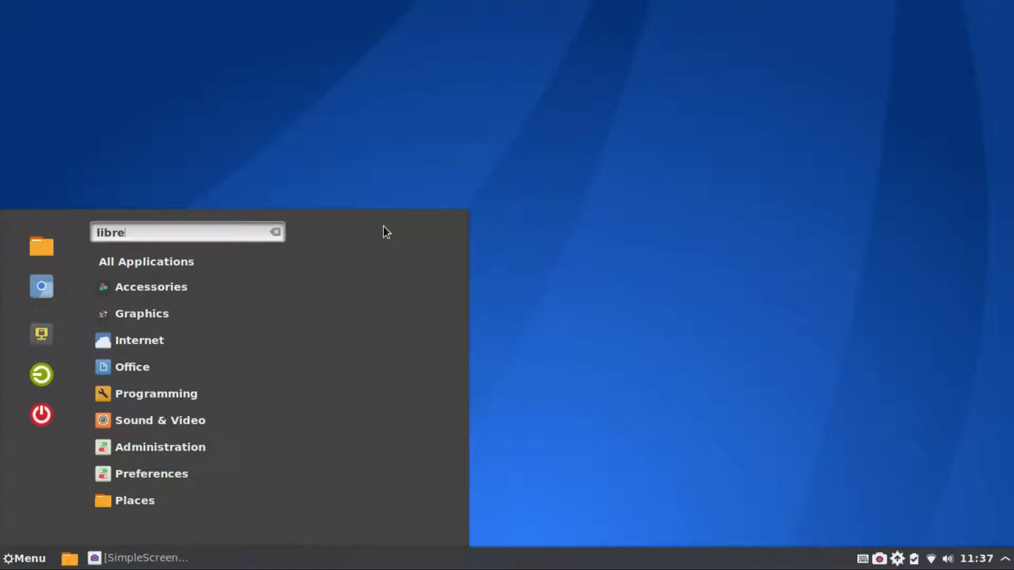
text( office)
key(BackSpace)
key(BackSpace)
key(BackSpace)
key(BackSpace)
key(BackSpace)
key(BackSpace)
key(BackSpace)
key(BackSpace)
key(BackSpace)
key(BackSpace)
key(BackSpace)
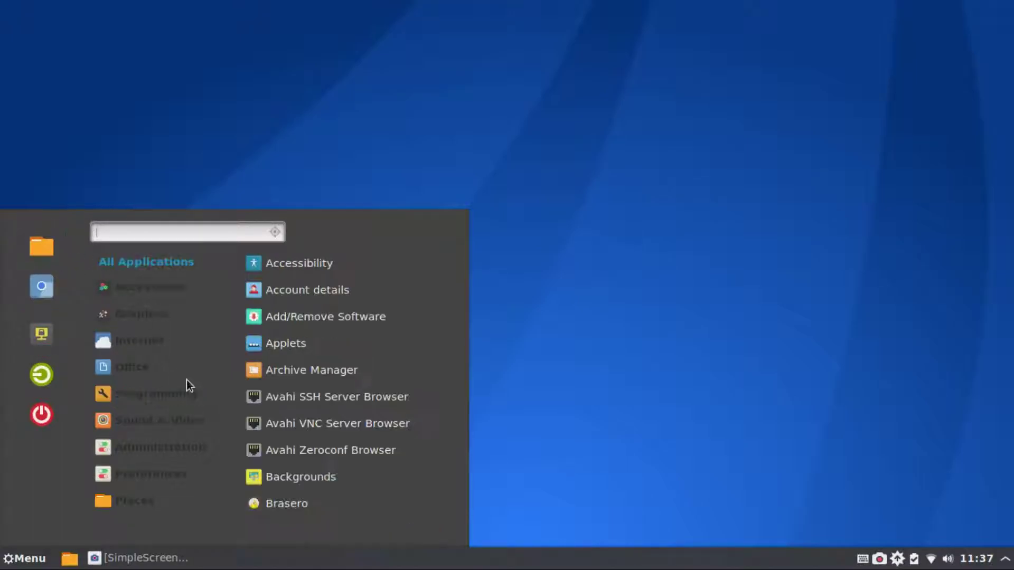
mouse_move(184, 417)
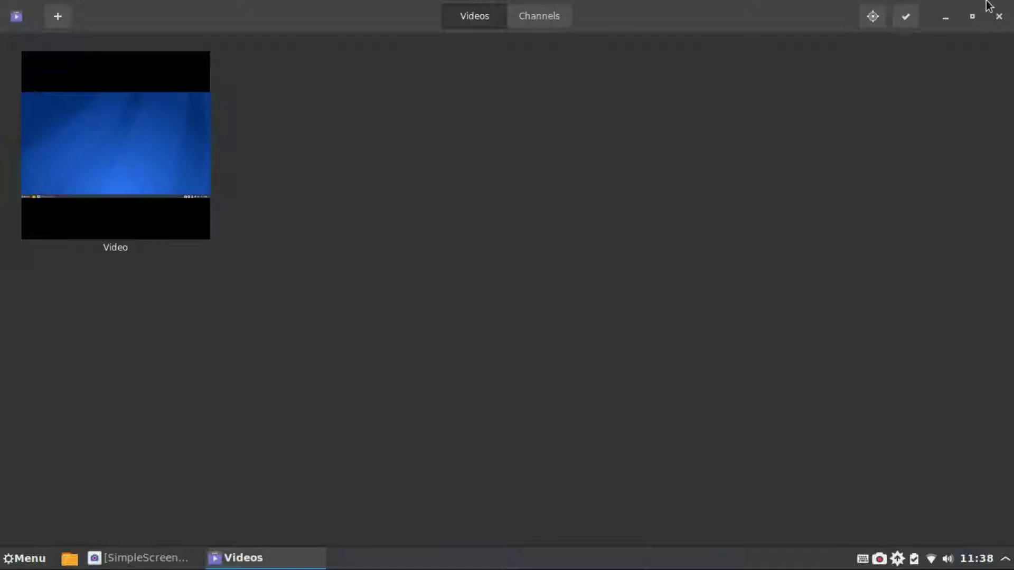
click(995, 16)
Reopen the menu, try 'vl', then search 'softwa' to launch Add/Remove Software
click(6, 562)
text(vl)
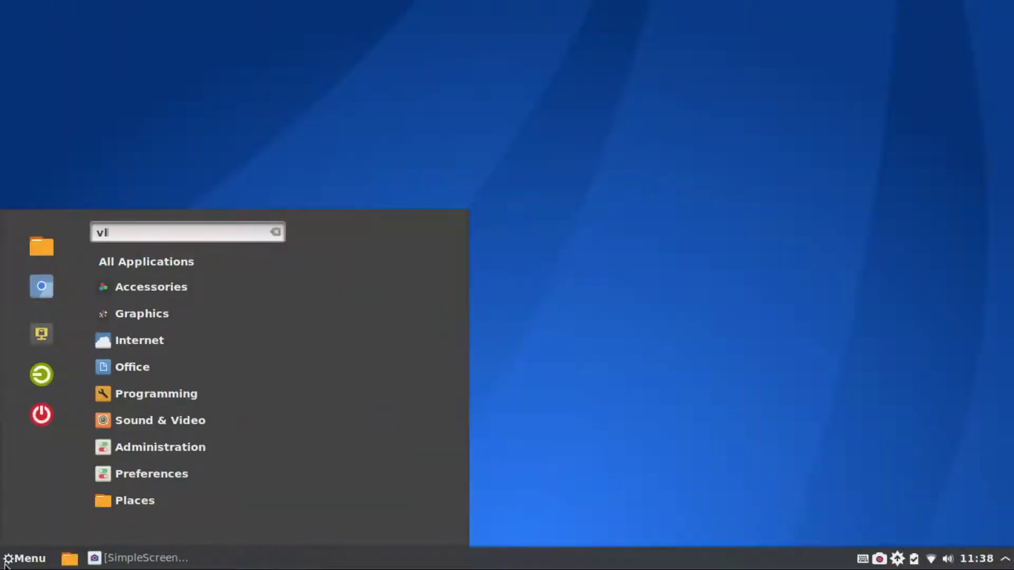
key(BackSpace)
key(BackSpace)
key(BackSpace)
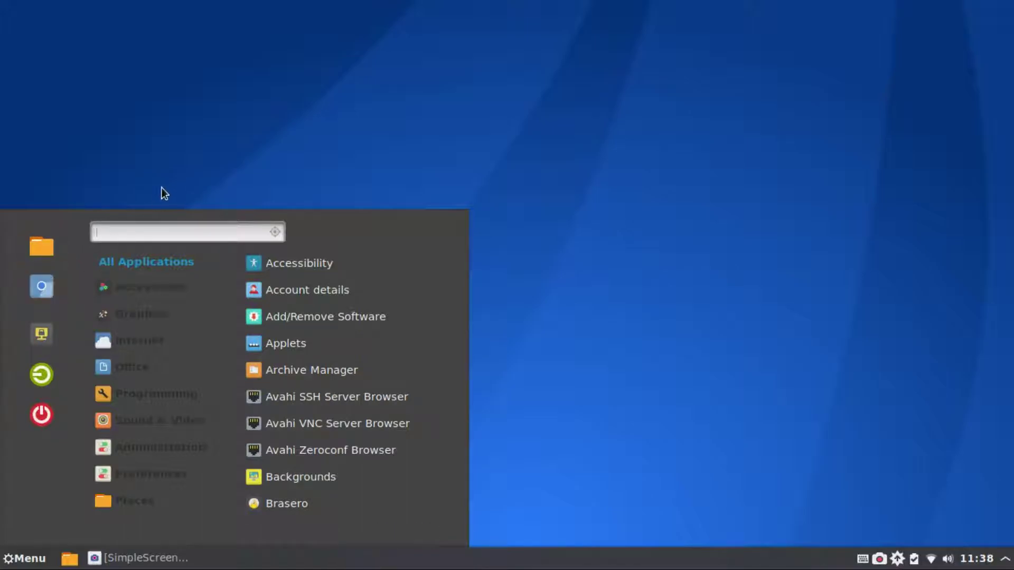
text(softwa)
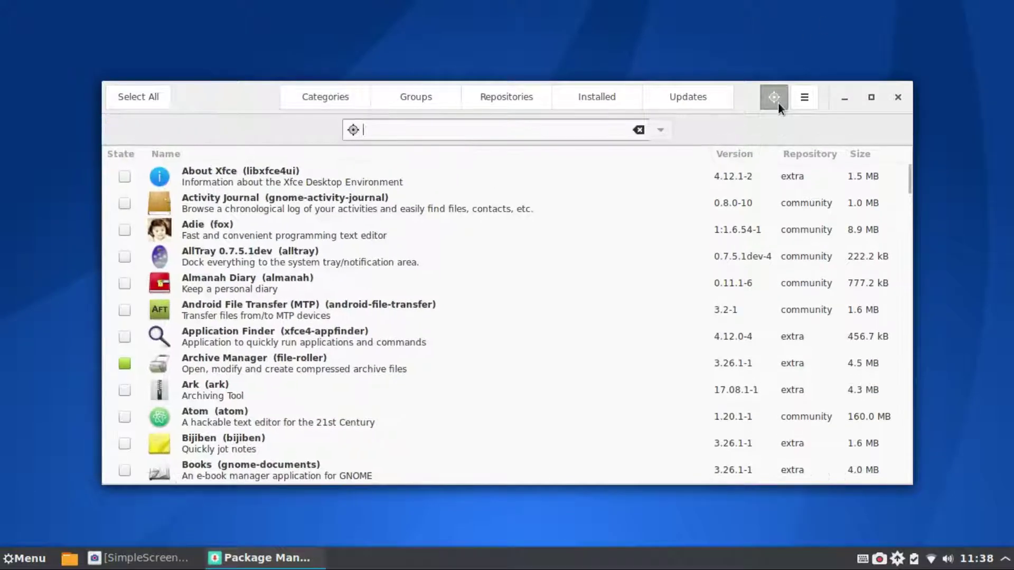
Search packages for 'vlc' and mark VLC media player for installation
click(871, 98)
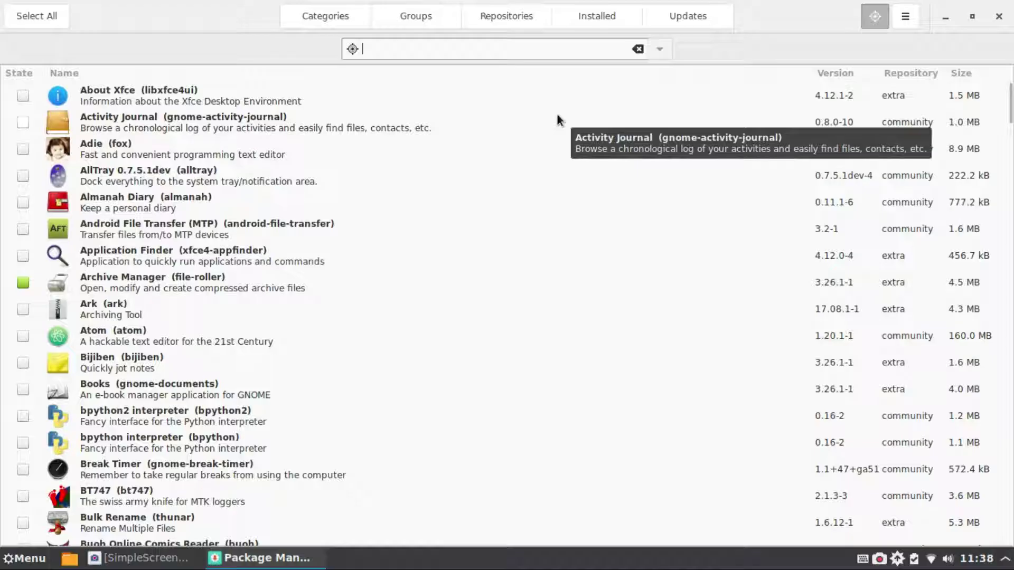
text(vlc)
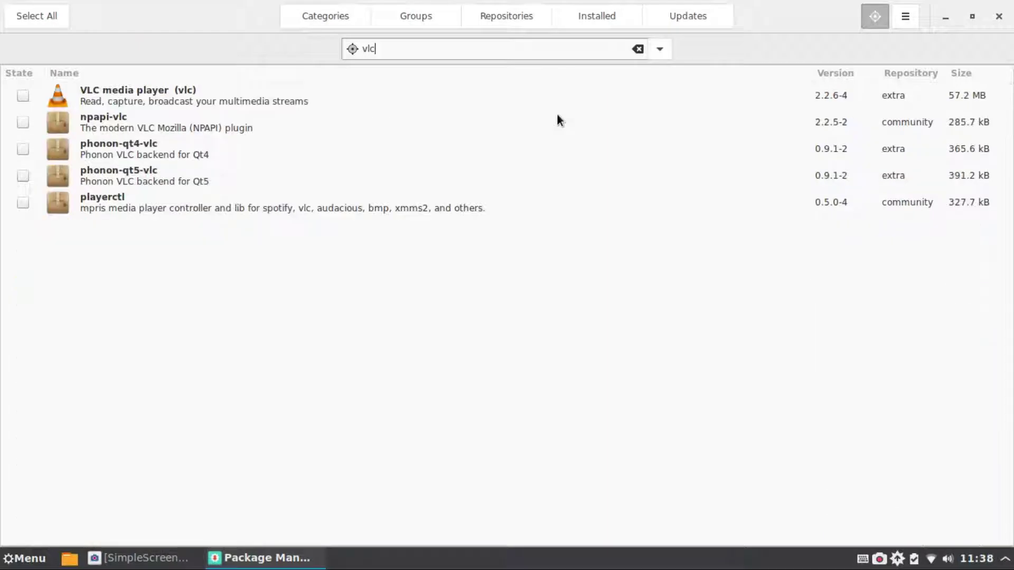
click(116, 94)
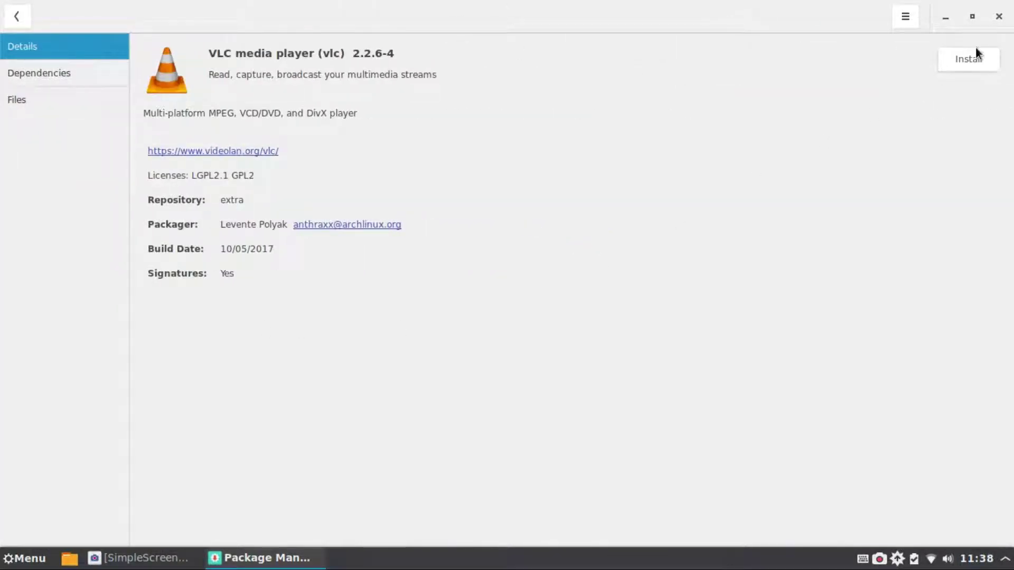
click(973, 56)
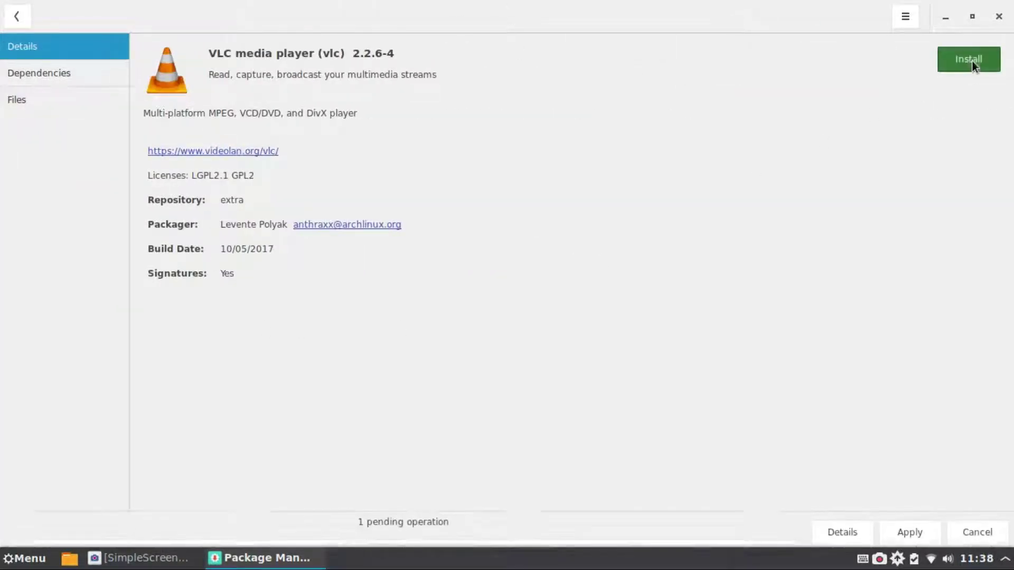
click(17, 14)
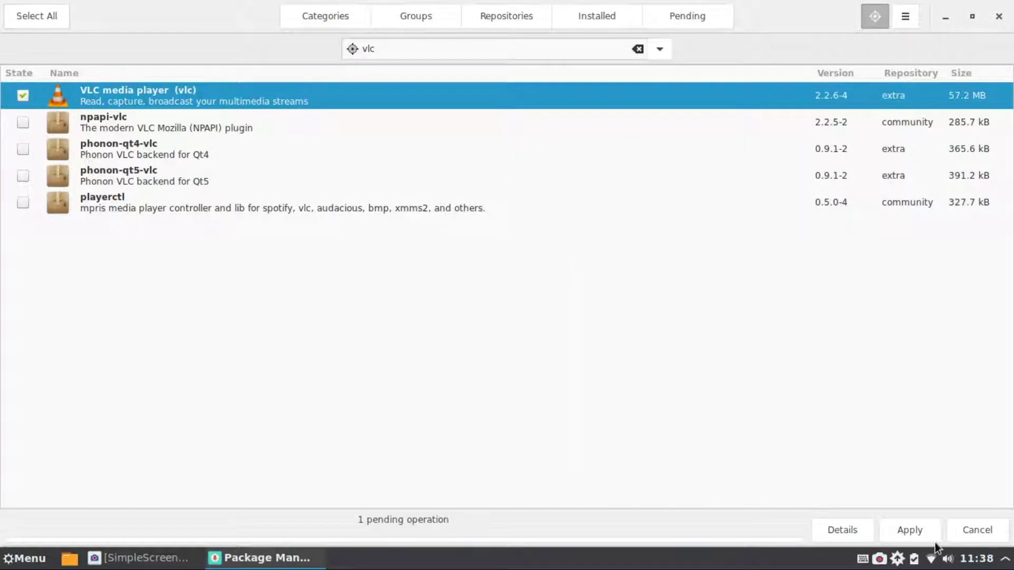
Apply and commit the VLC install, authorizing it with the account password
click(923, 526)
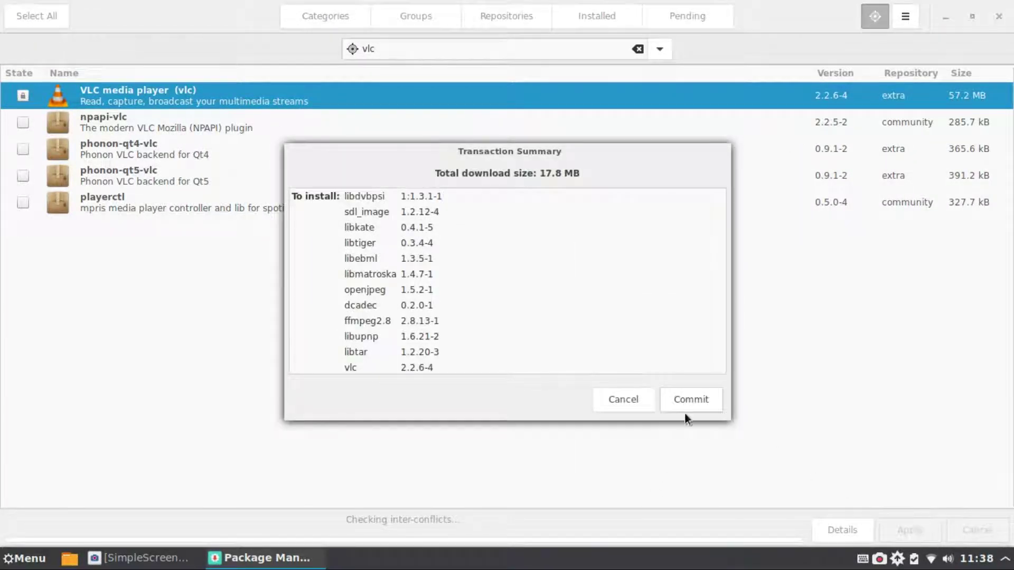
click(685, 407)
text(•••••••)
key(Return)
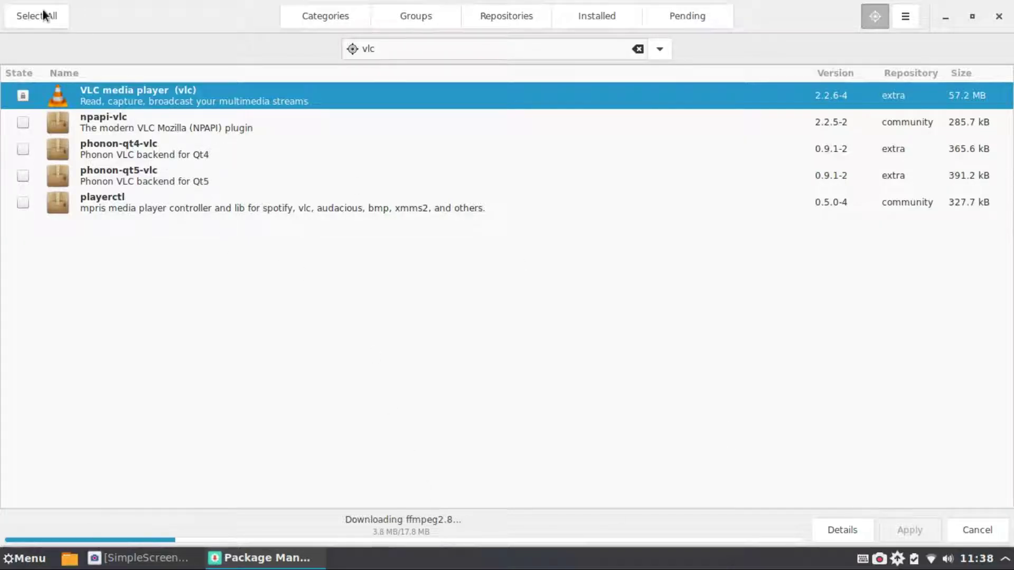
click(515, 53)
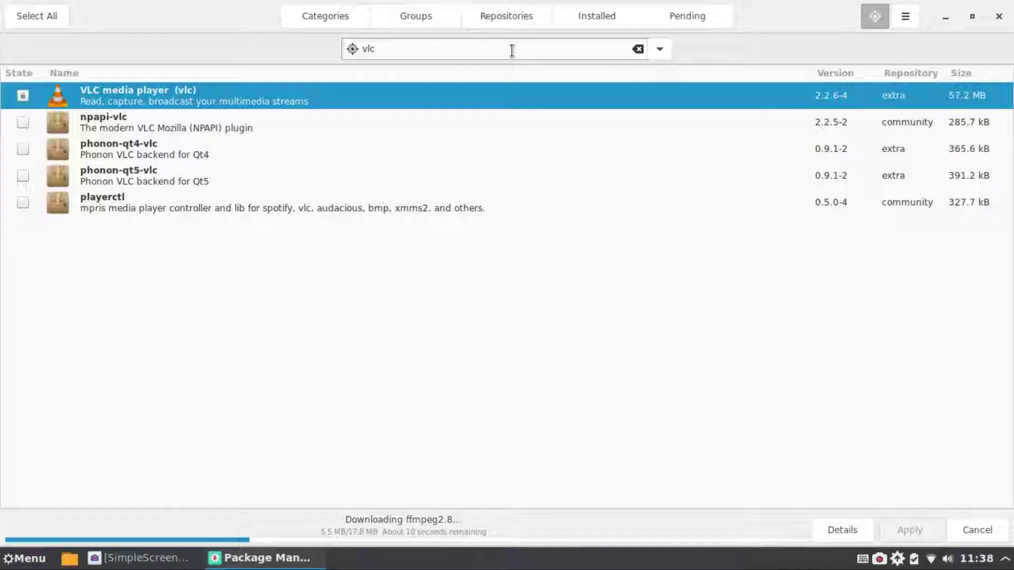
Search the package list for kdenlive
triple_click(497, 45)
text(kdenlive)
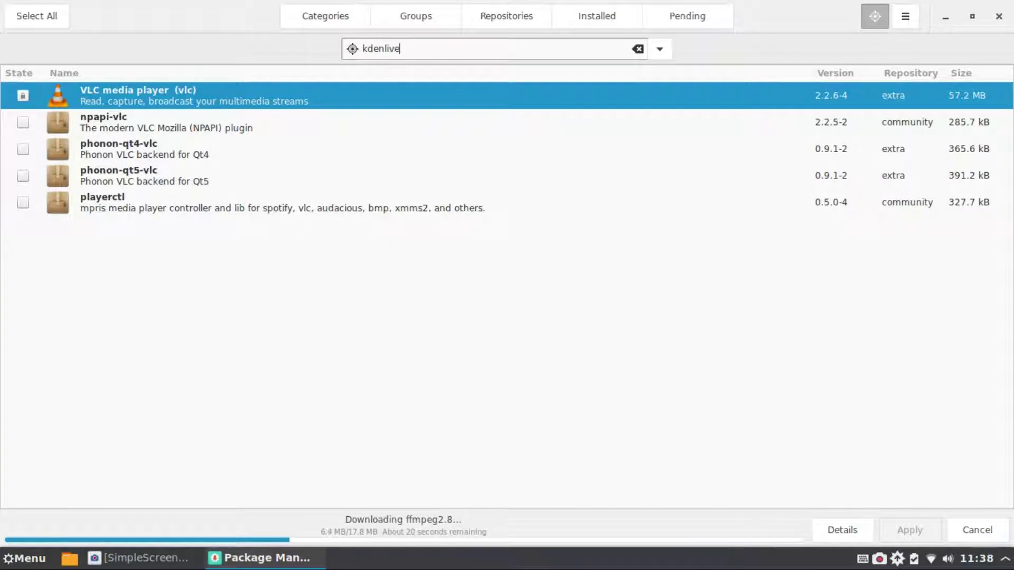
key(Return)
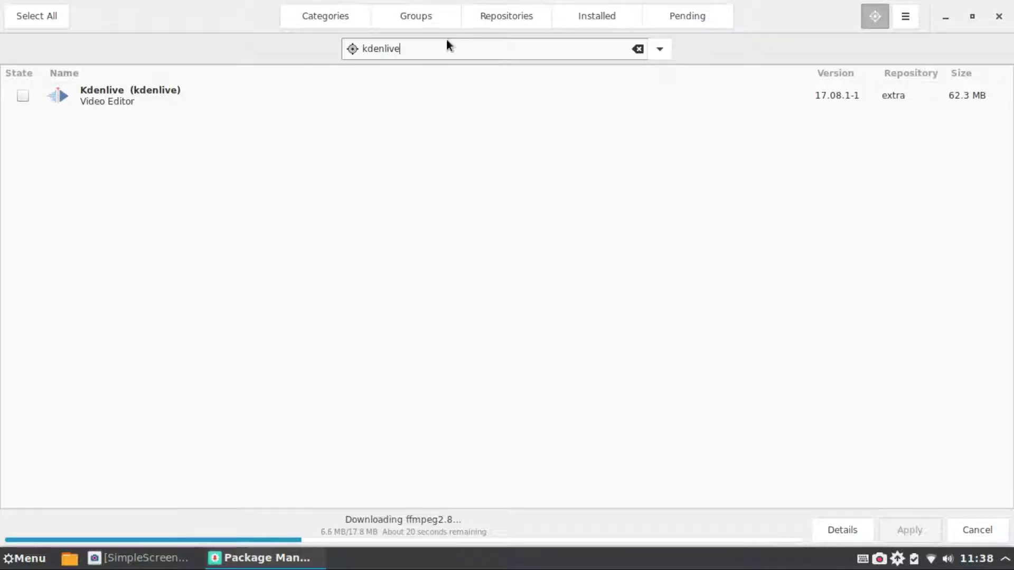
Replace the query and search for telegram packages
triple_click(447, 42)
key(BackSpace)
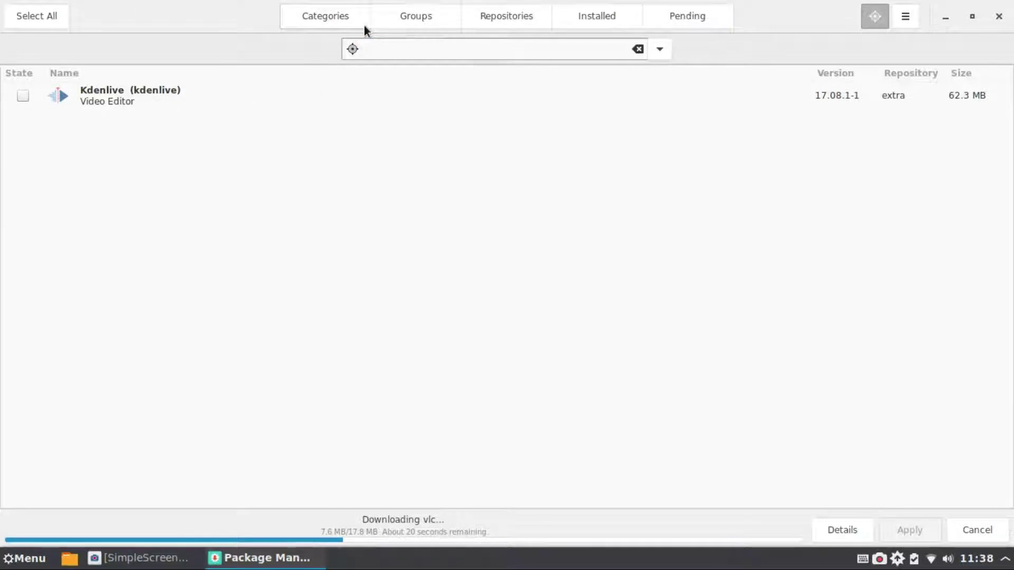
text(telegram)
key(Return)
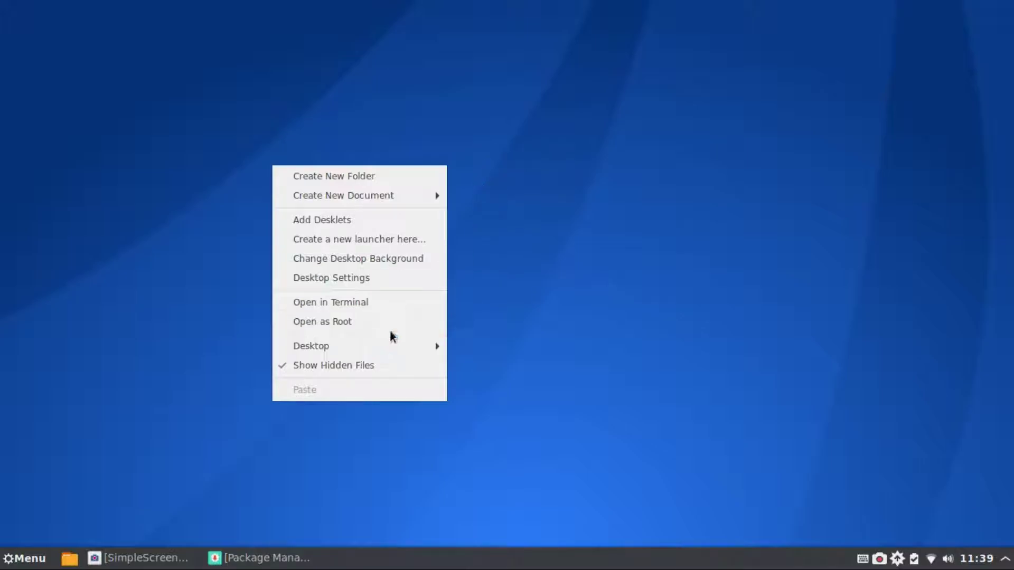
Open a terminal in the Desktop folder and nudge its window slightly right
click(390, 306)
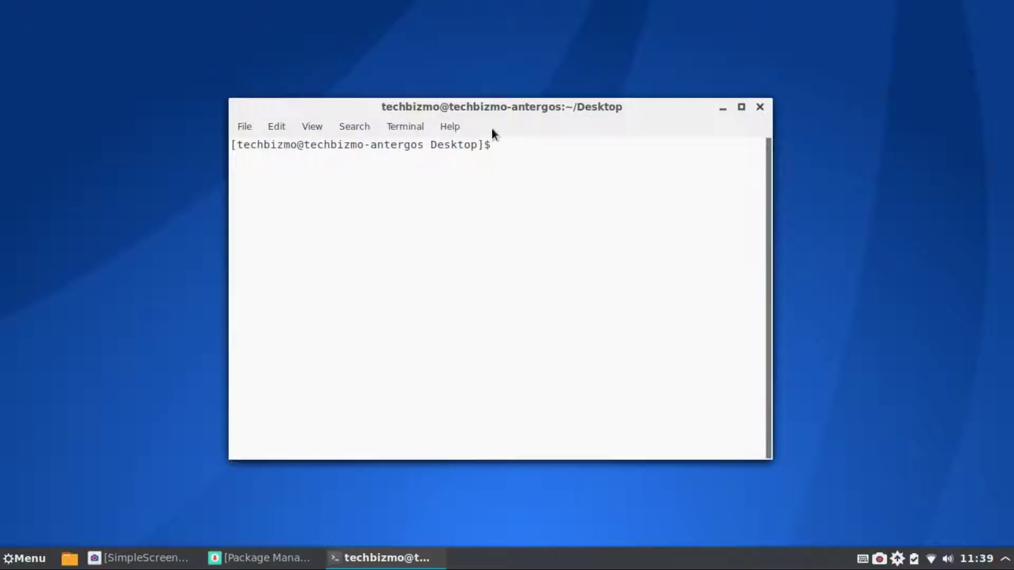
drag(452, 107, 491, 106)
drag(414, 107, 452, 100)
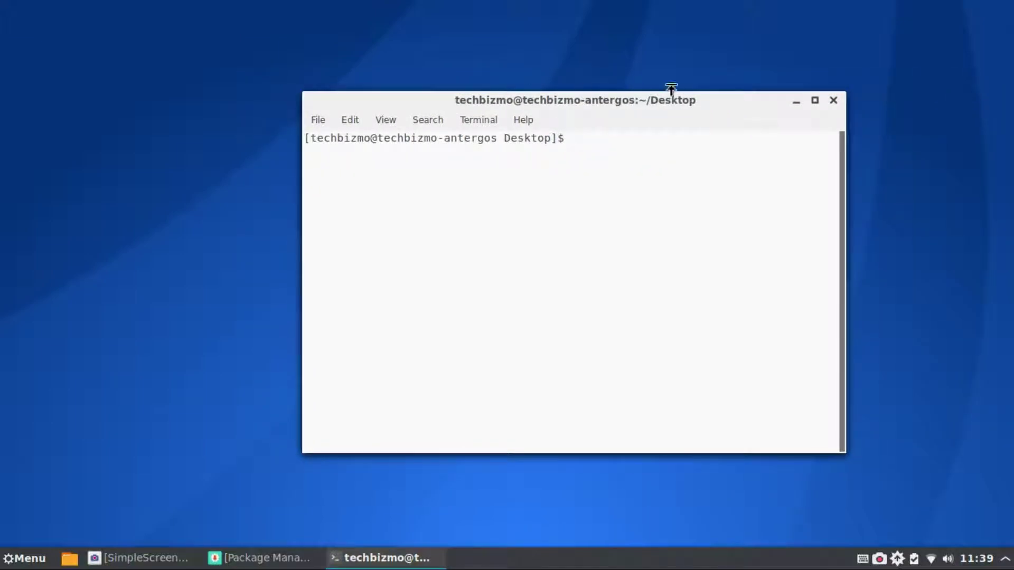
Close the terminal and open Date and Time settings from the clock, maximized
click(833, 100)
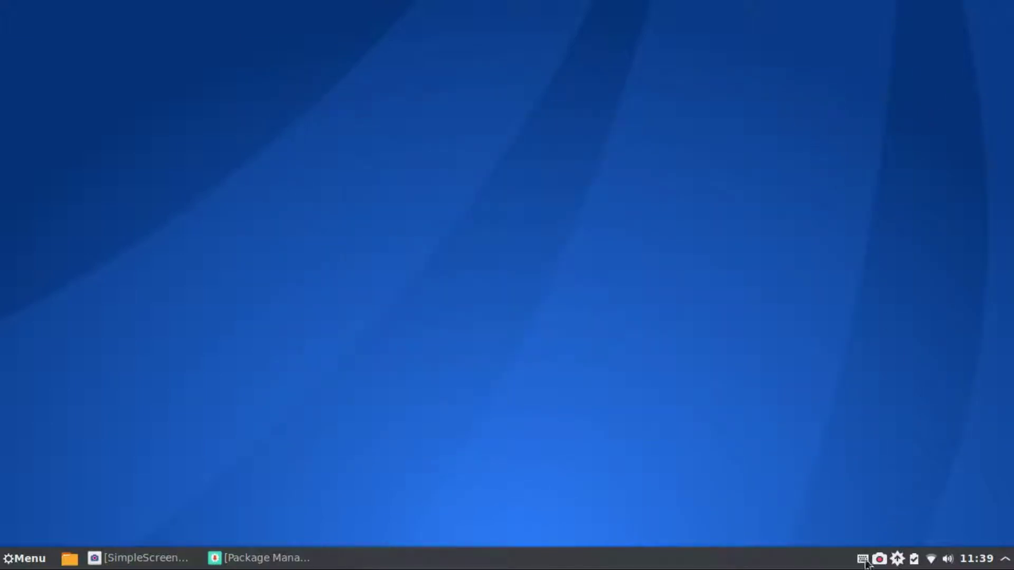
click(986, 560)
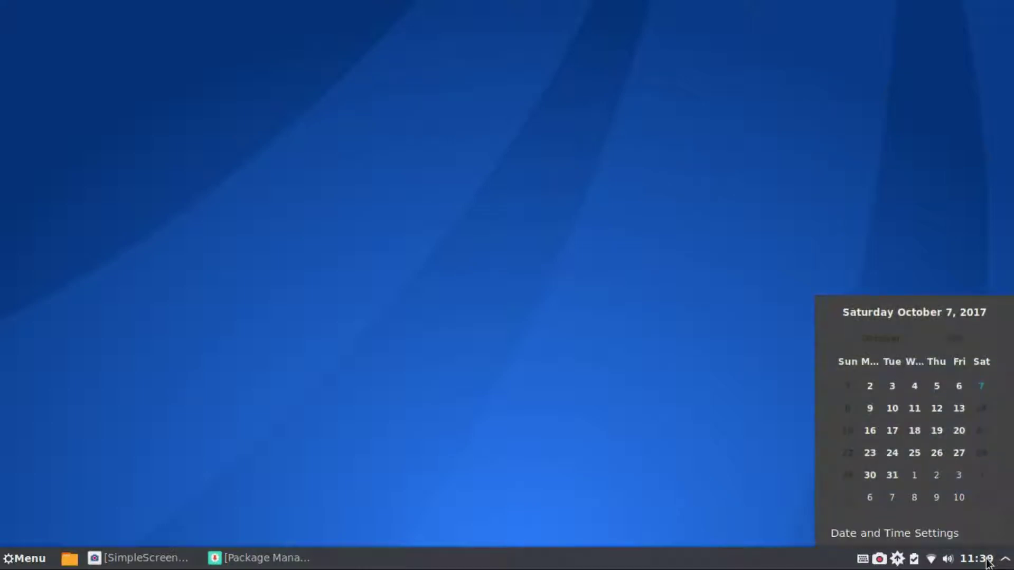
click(949, 534)
click(977, 567)
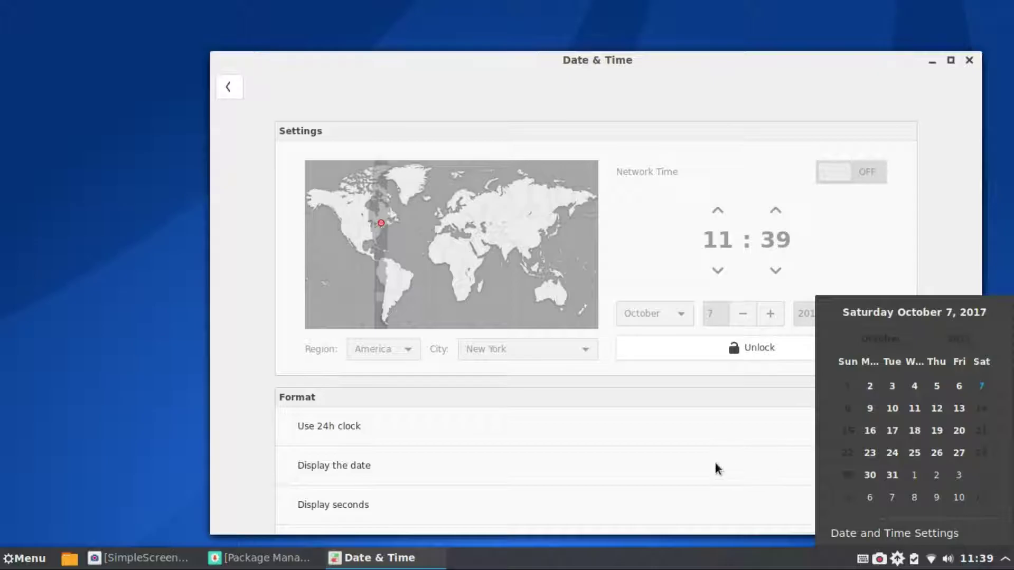
click(721, 432)
click(950, 60)
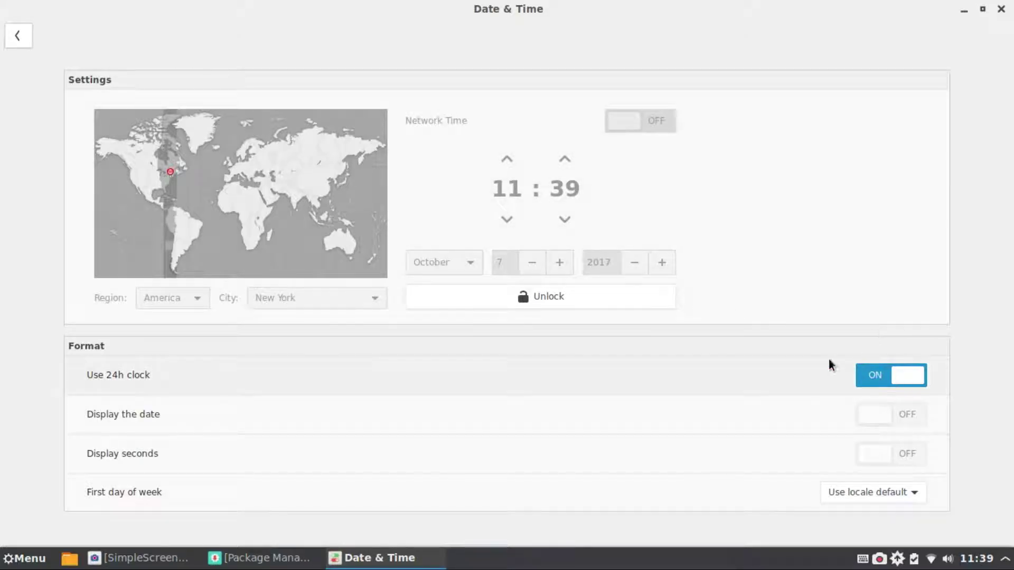
Toggle Use 24h clock several times, leaving the 24-hour clock on
click(891, 383)
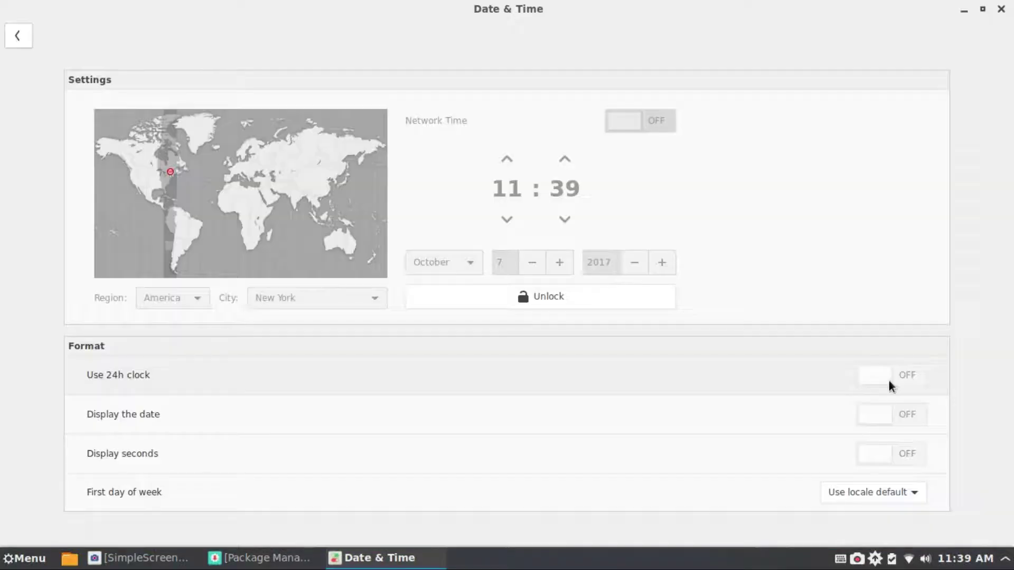
click(889, 381)
click(890, 379)
click(891, 376)
click(893, 377)
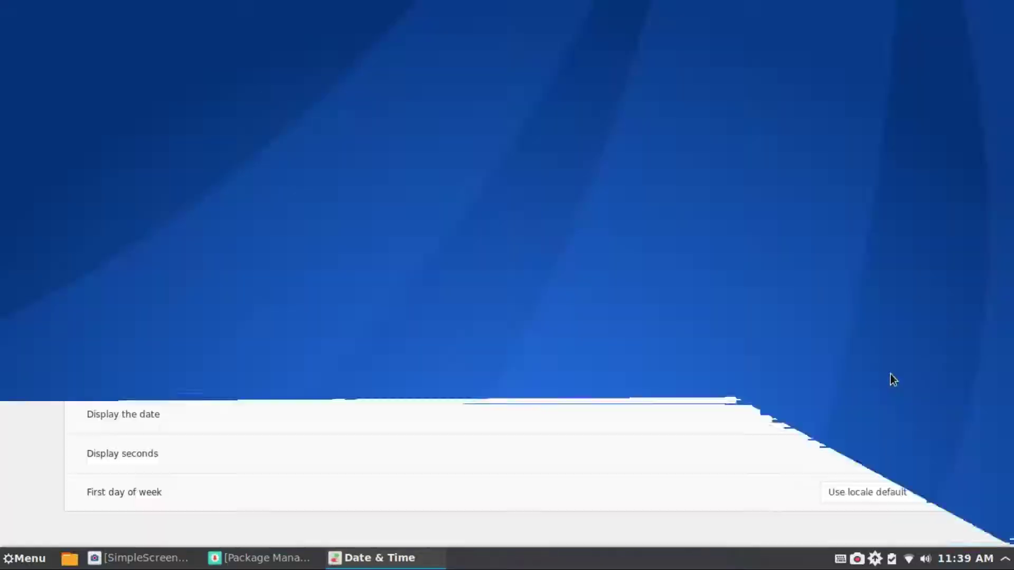
click(887, 376)
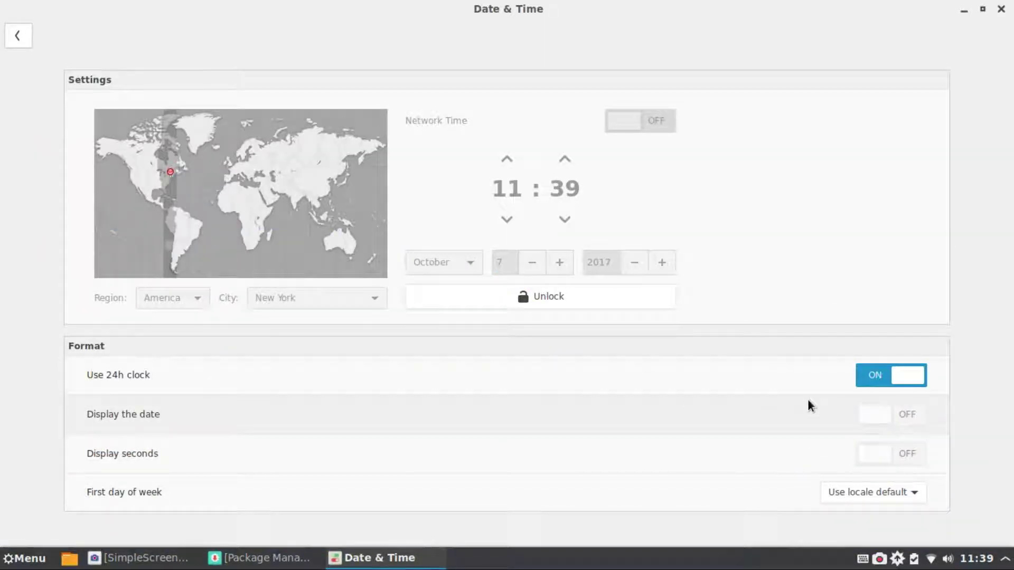
Turn Display the date and Display seconds on then off, and return to the overview
click(885, 413)
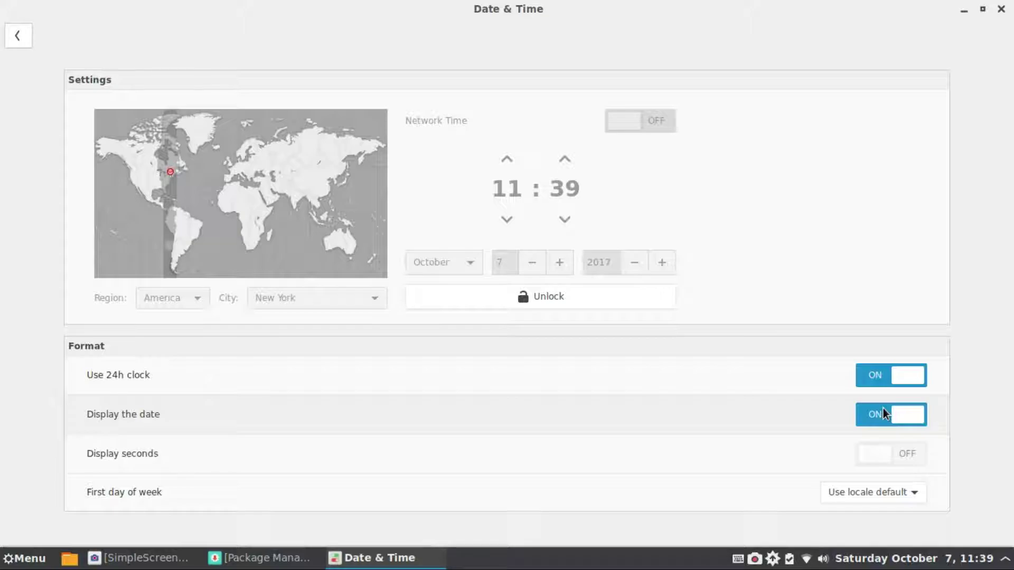
click(883, 408)
click(891, 452)
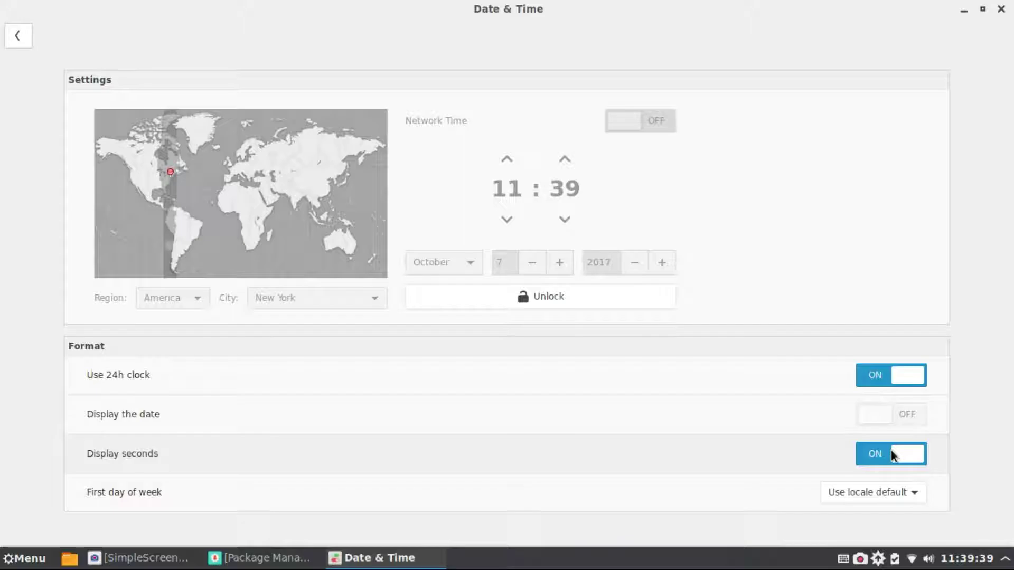
click(891, 453)
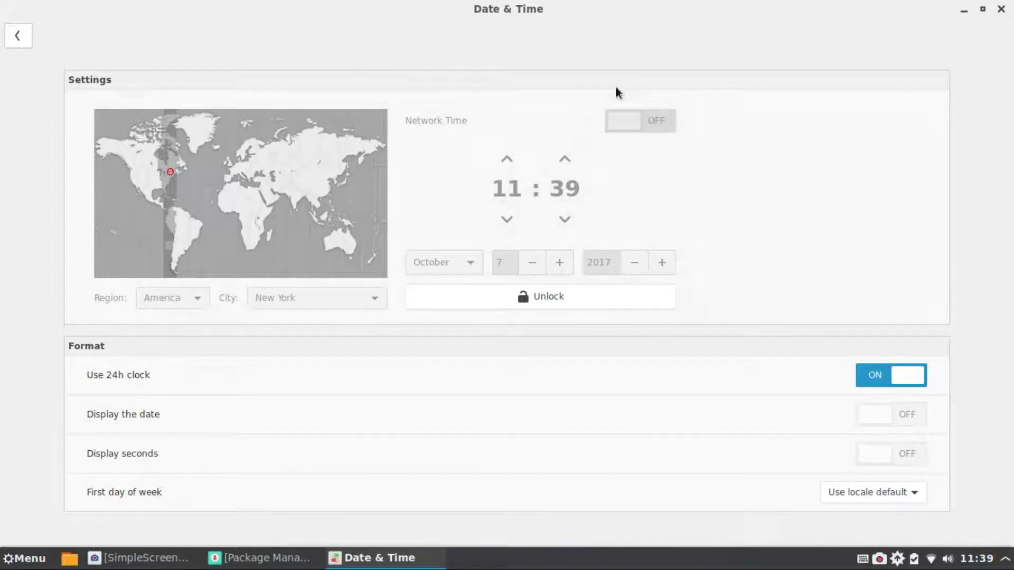
click(19, 35)
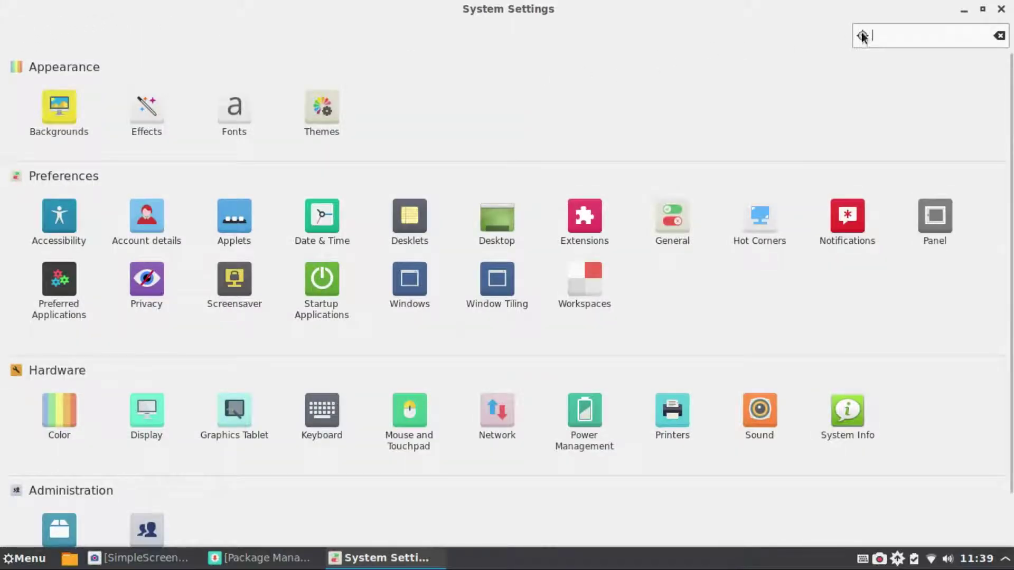
click(1000, 9)
click(24, 558)
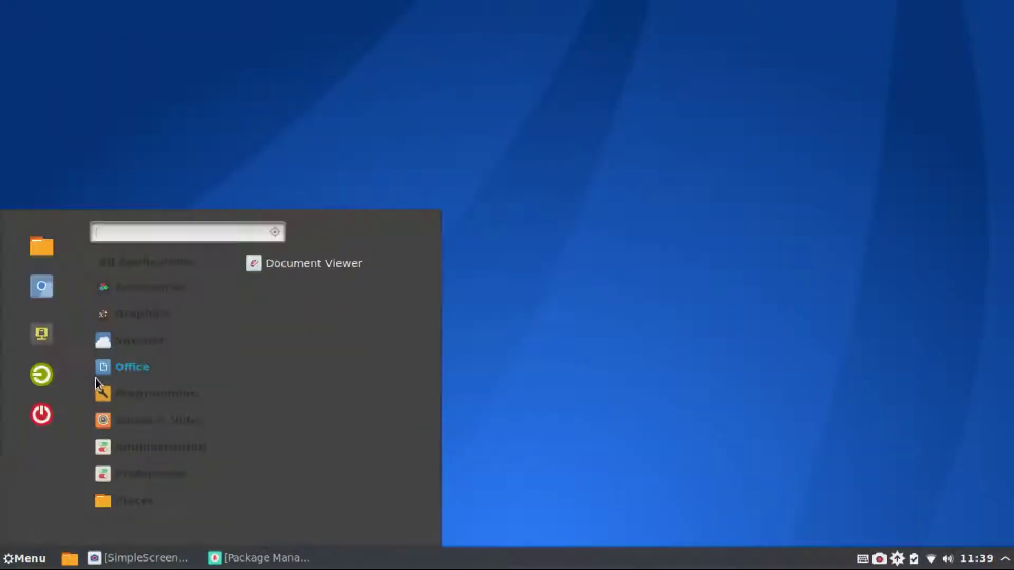
mouse_move(125, 286)
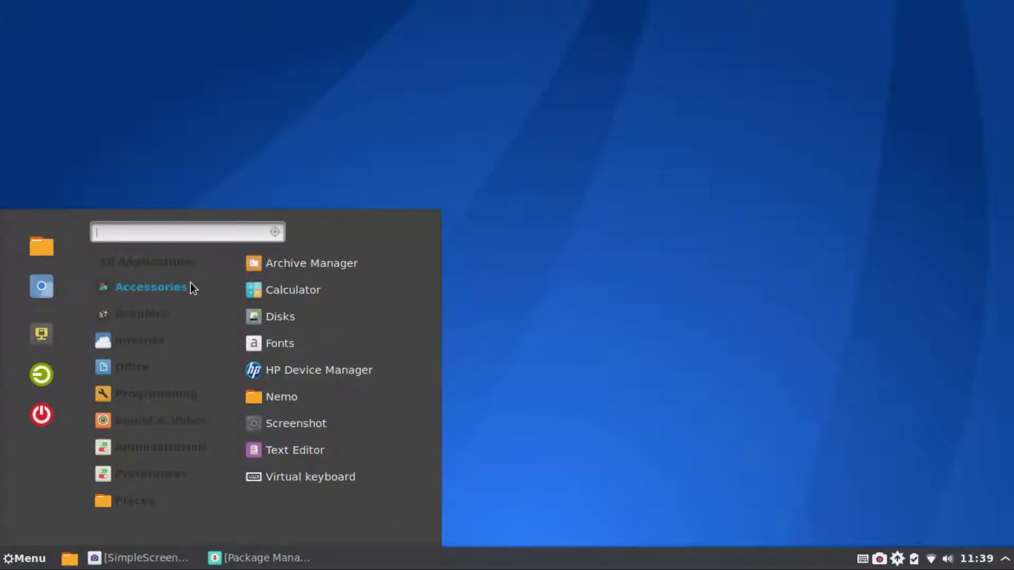
text(system)
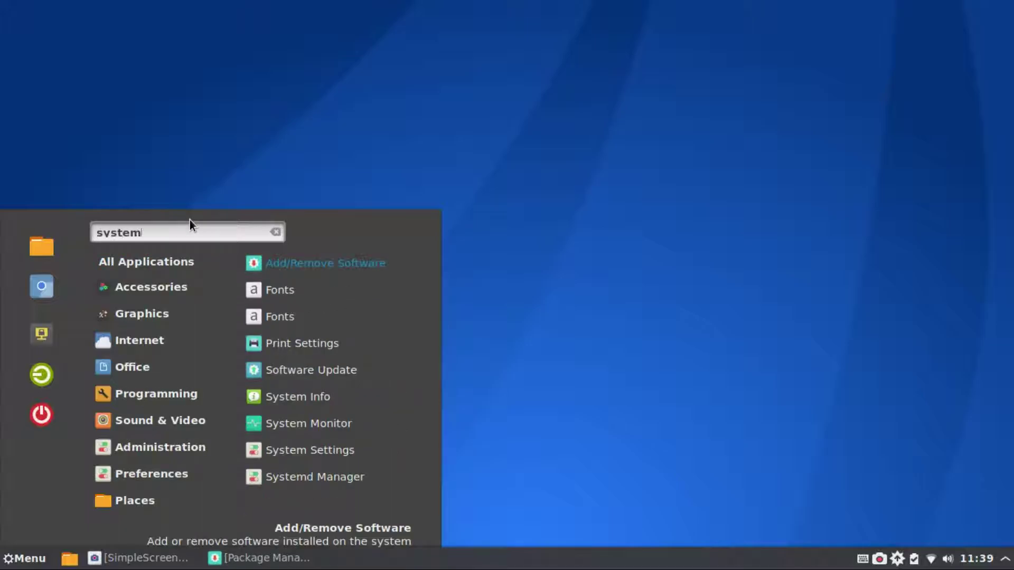
text( sett)
key(Return)
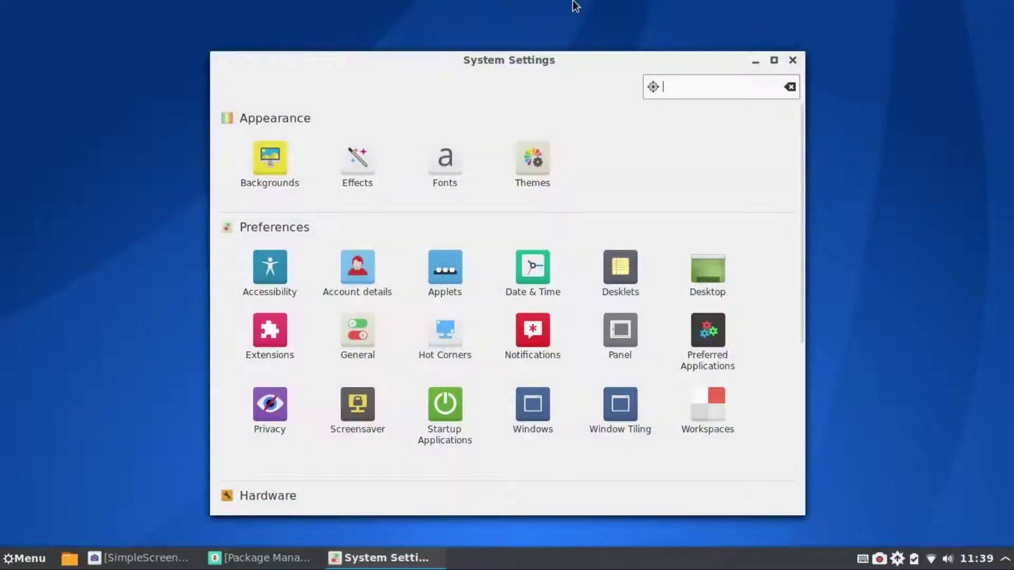
click(773, 60)
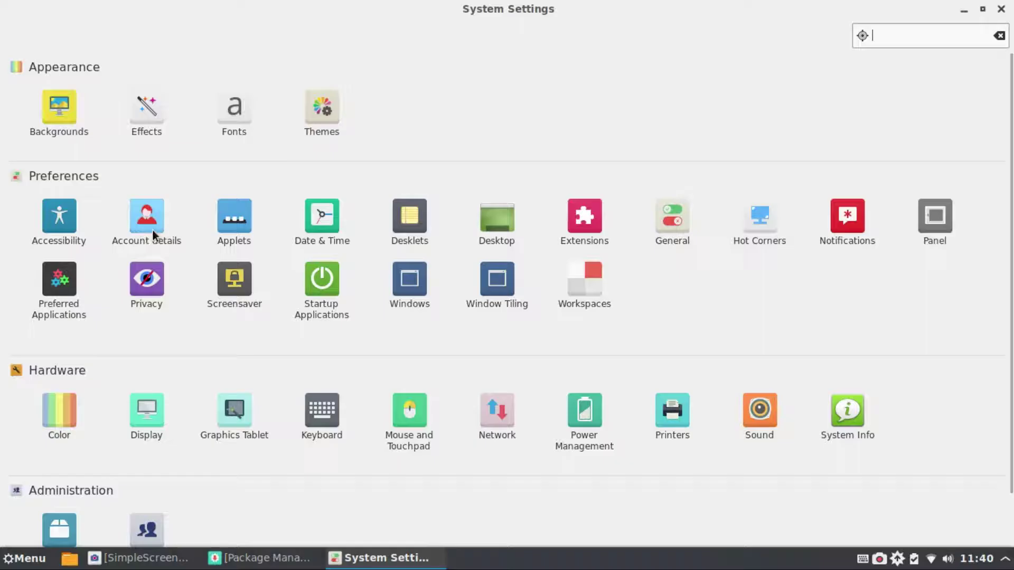
Pick the kitten avatar as the account picture in Account details, then go back
click(153, 214)
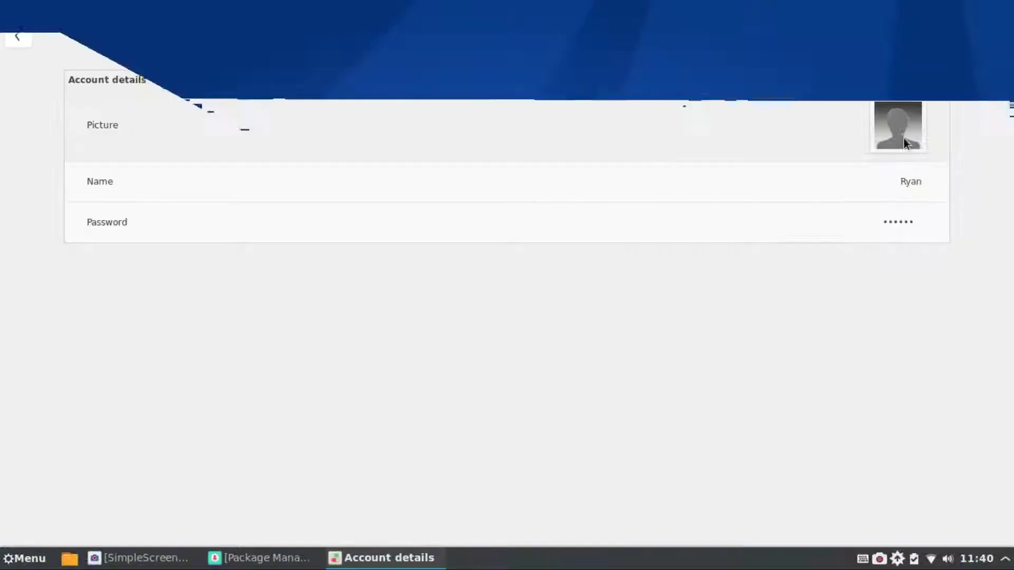
click(899, 133)
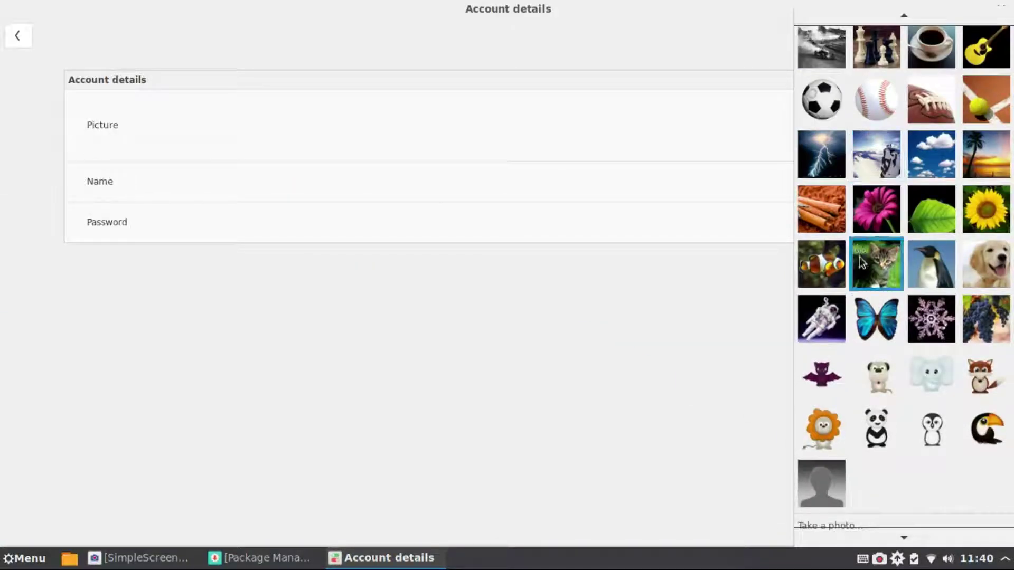
click(860, 273)
click(18, 36)
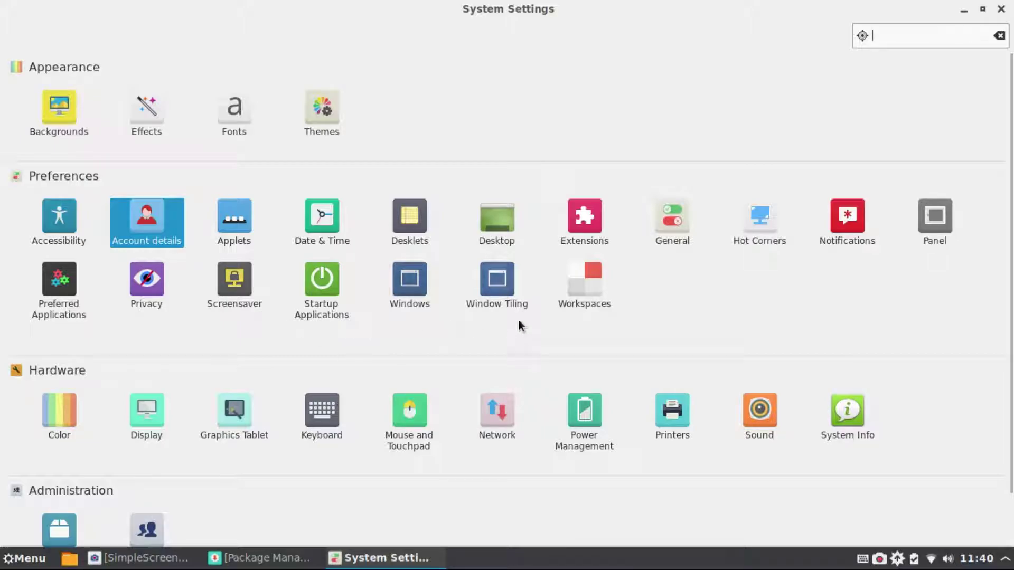
scroll(506, 349, down, 2)
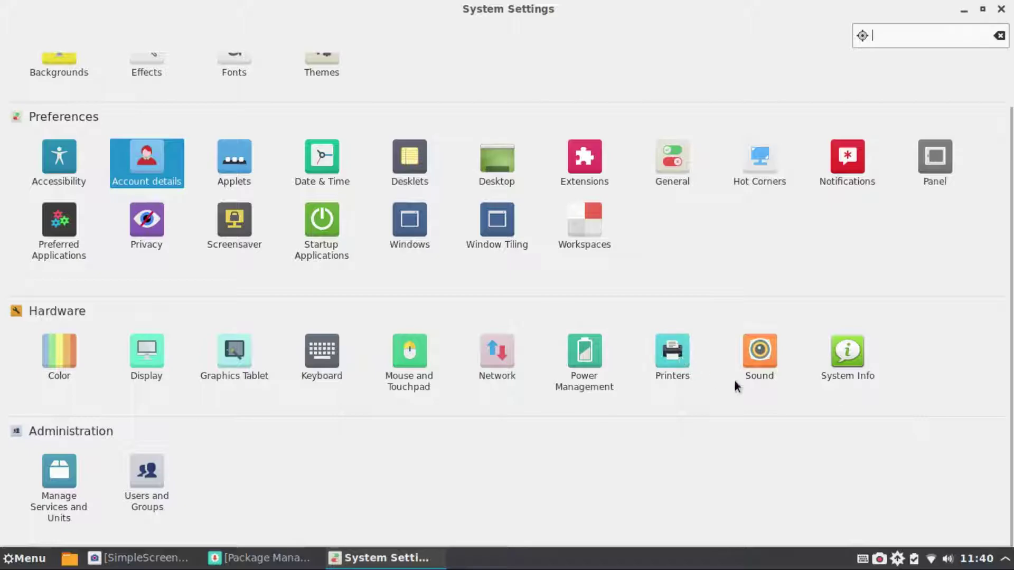
click(850, 358)
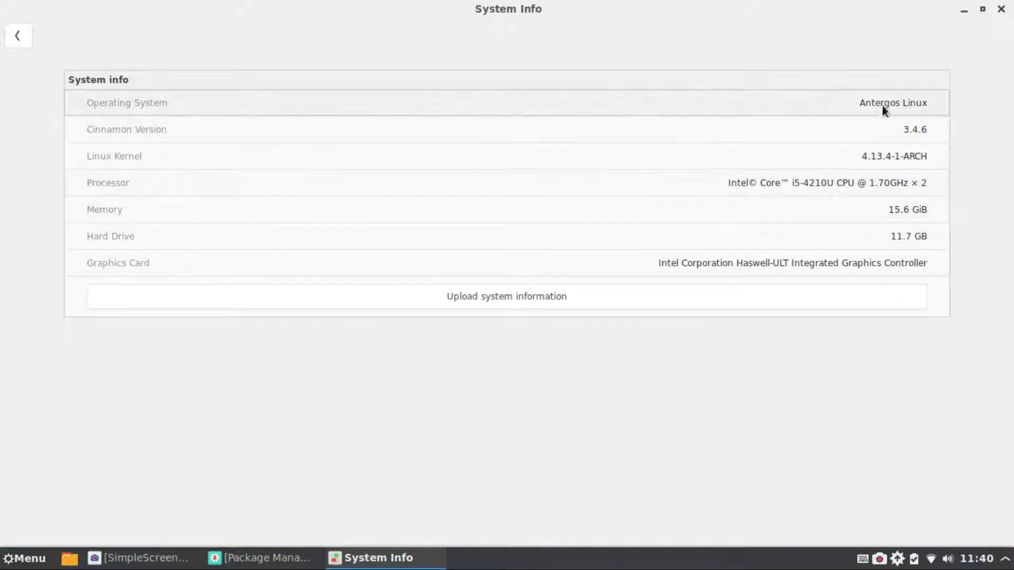
key(alt+F4)
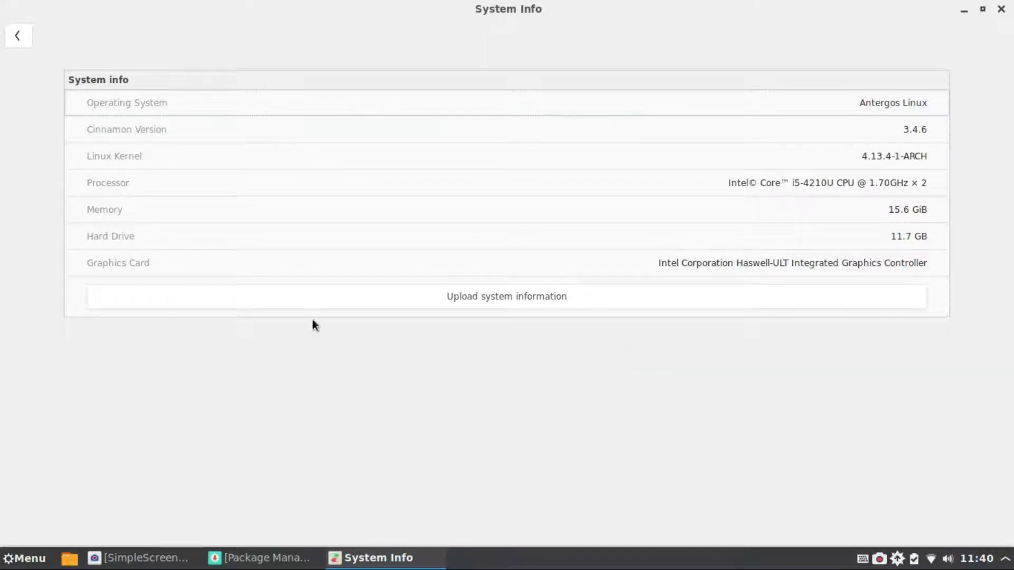
click(17, 36)
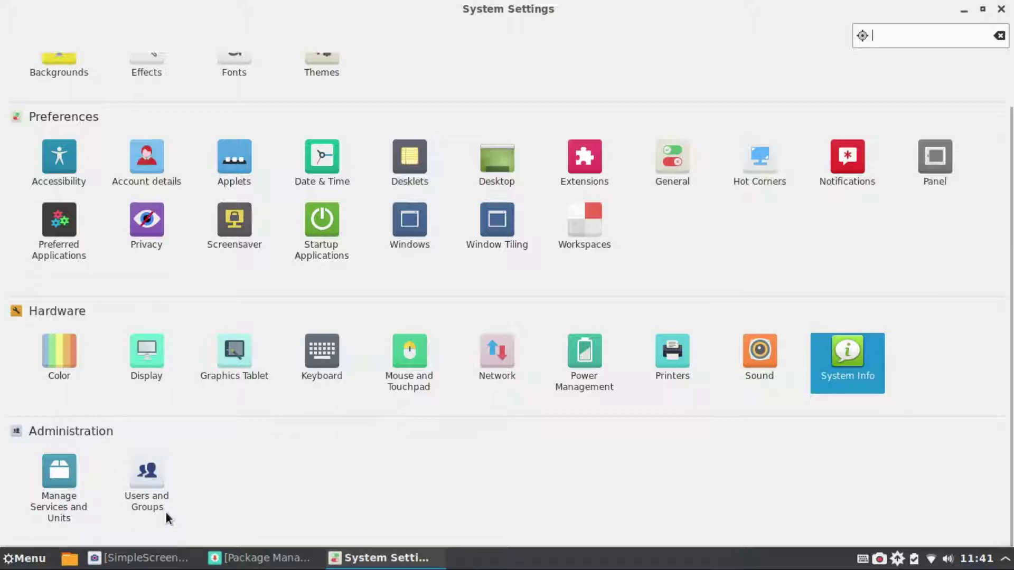
scroll(166, 512, up, 2)
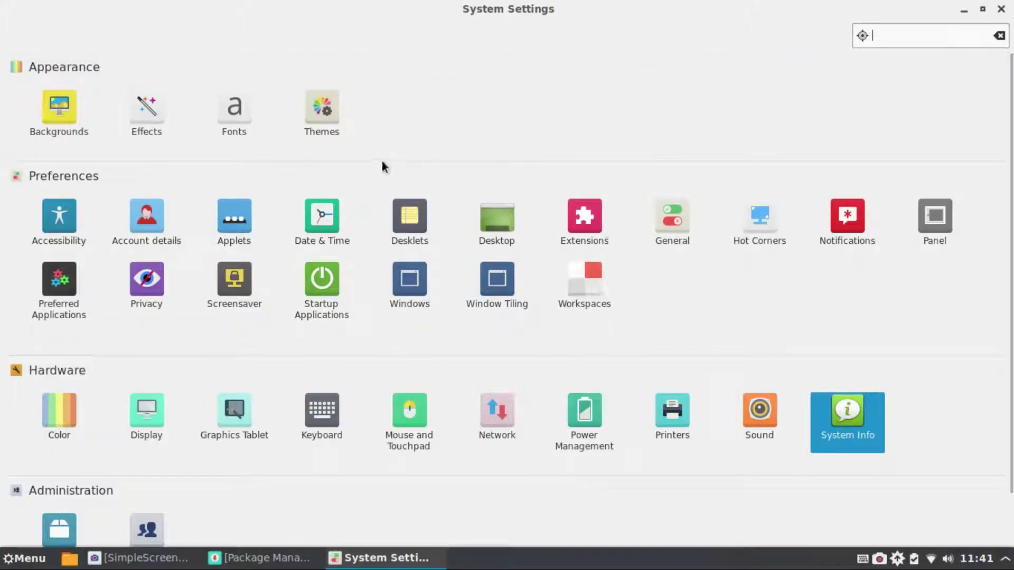
Open the Themes settings and browse window border themes, keeping Numix-Frost for now
click(318, 115)
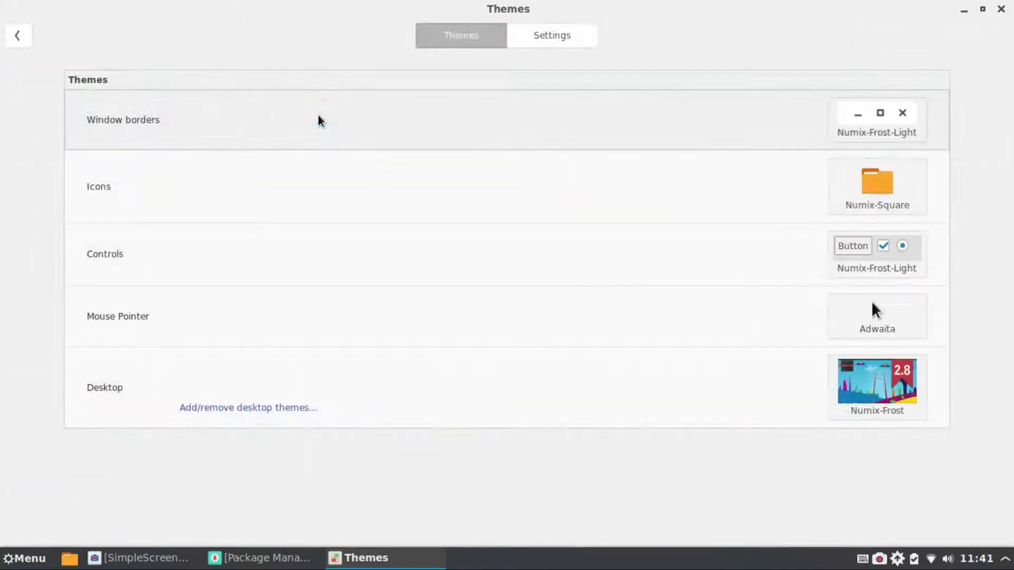
click(869, 115)
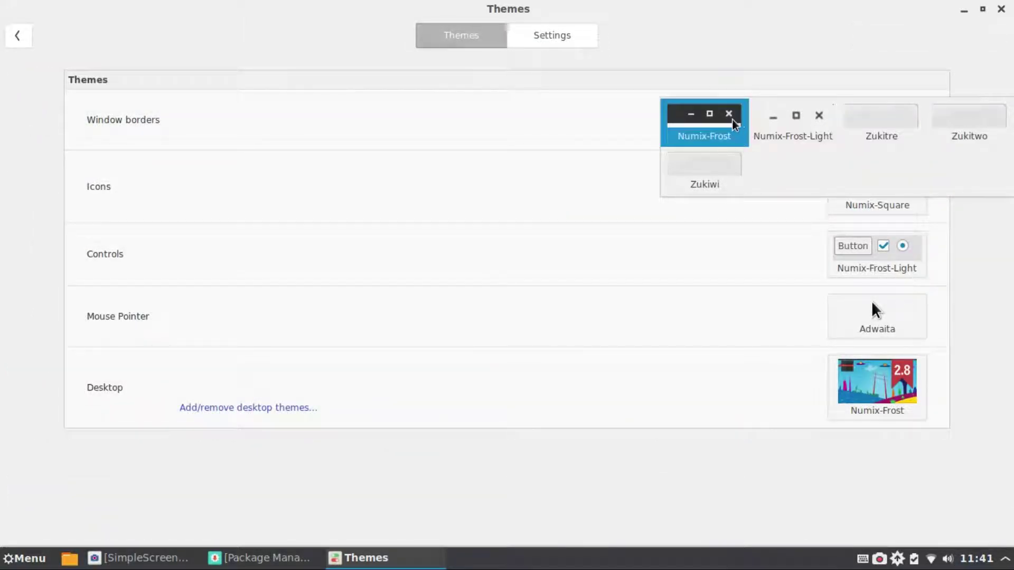
click(726, 137)
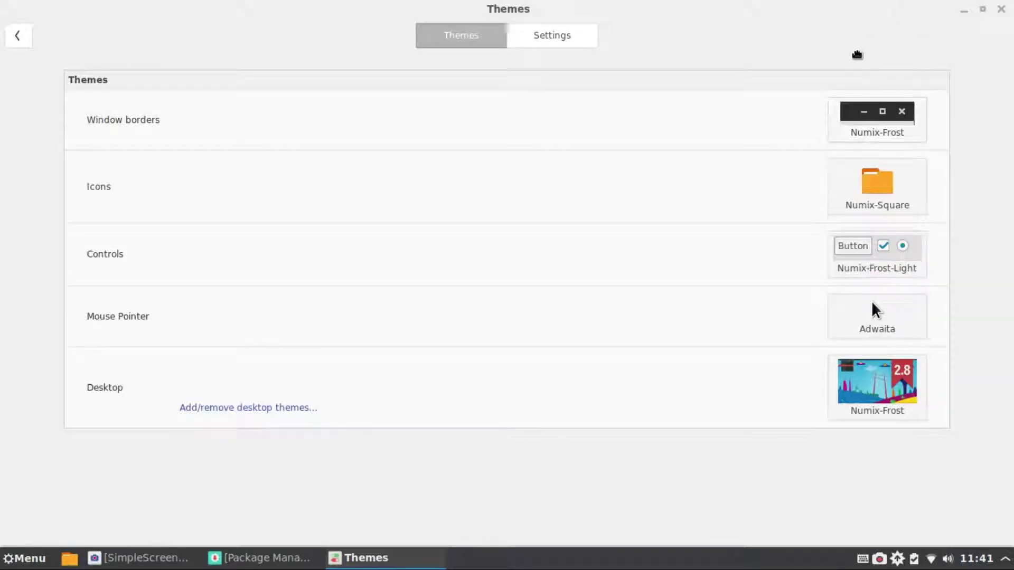
double_click(843, 10)
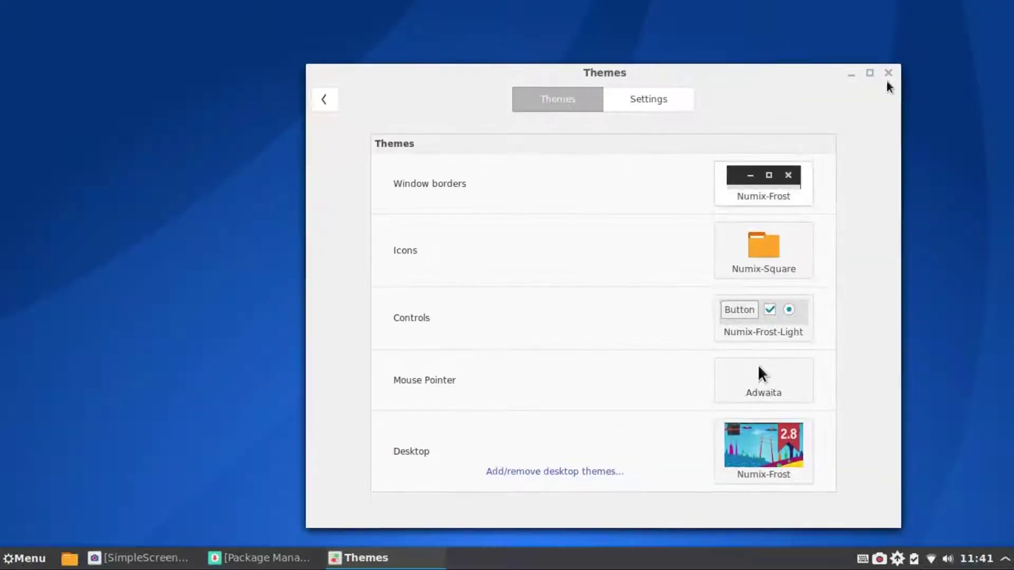
click(869, 74)
Set the icon theme to Numix, keeping Numix-Frost-Light for the controls
click(871, 177)
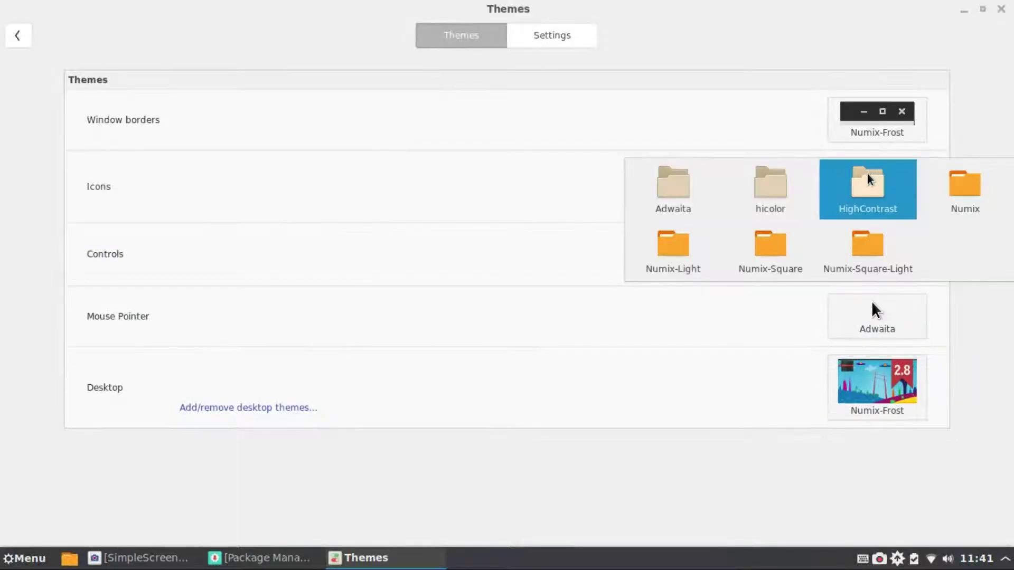
click(944, 217)
click(887, 272)
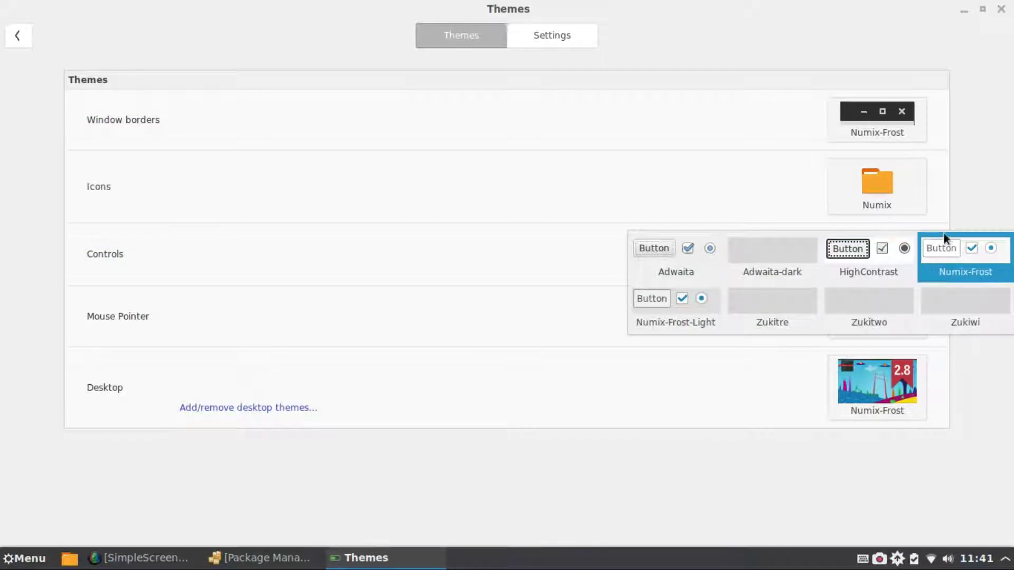
click(676, 307)
Switch the window borders theme to Numix-Frost-Light
click(908, 124)
click(769, 129)
click(866, 121)
click(722, 123)
click(866, 121)
click(724, 131)
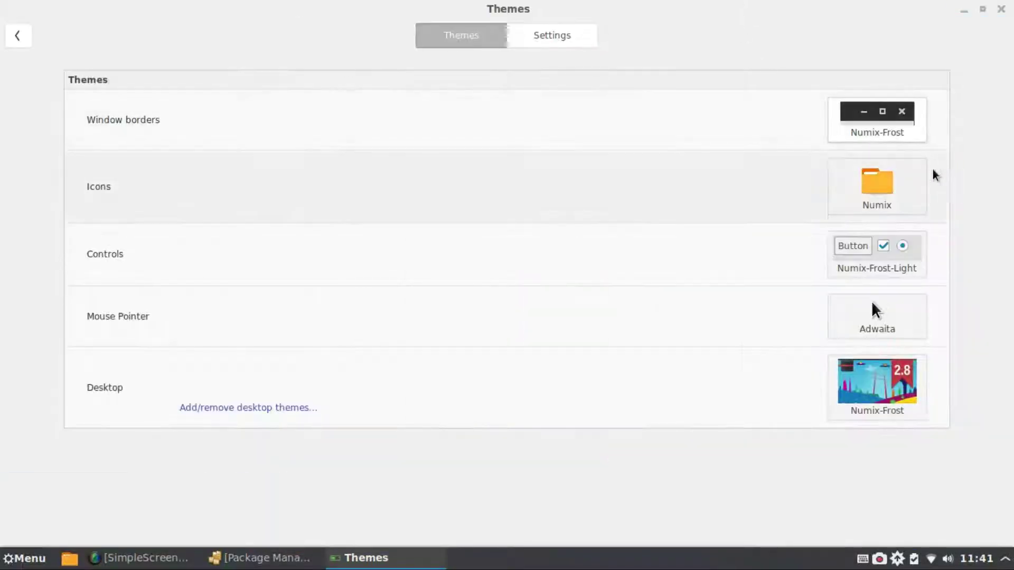
click(883, 125)
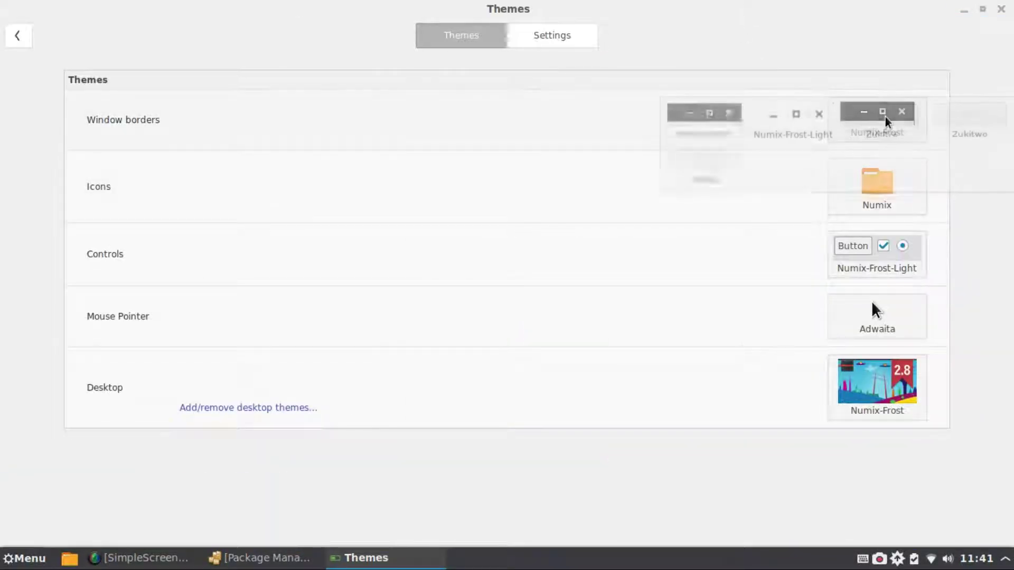
click(780, 135)
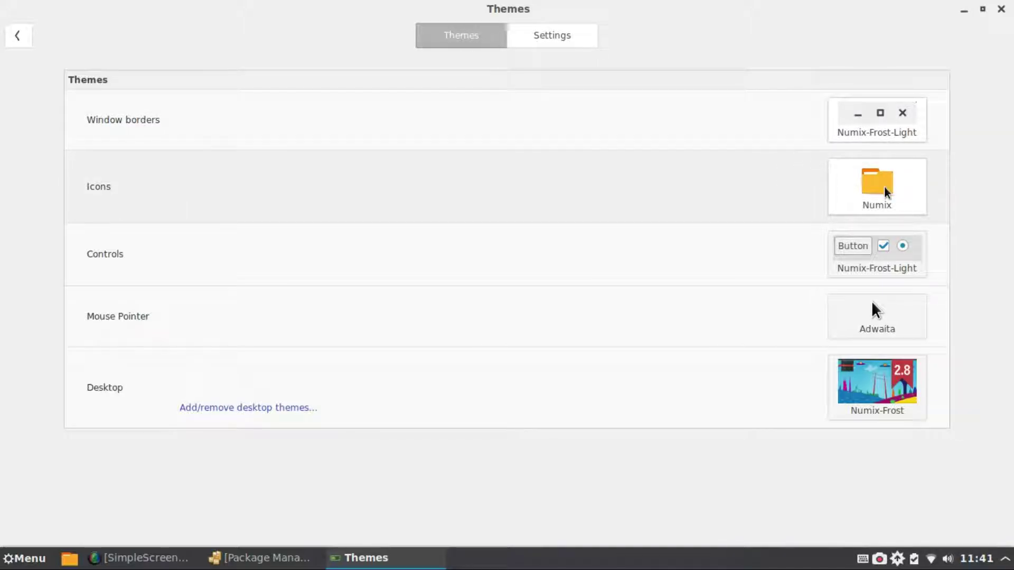
Confirm Numix icons, check the mouse pointer themes, and bring up the Desktop theme choices
click(882, 190)
click(898, 319)
click(895, 328)
click(872, 304)
click(900, 389)
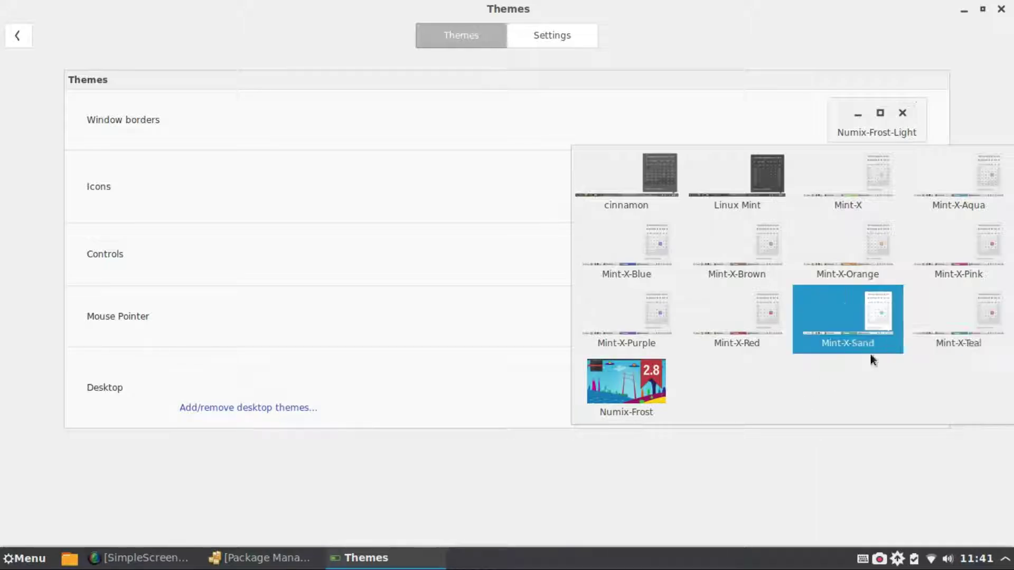
Set the desktop theme to Linux Mint, then open and close the application menu twice
click(736, 205)
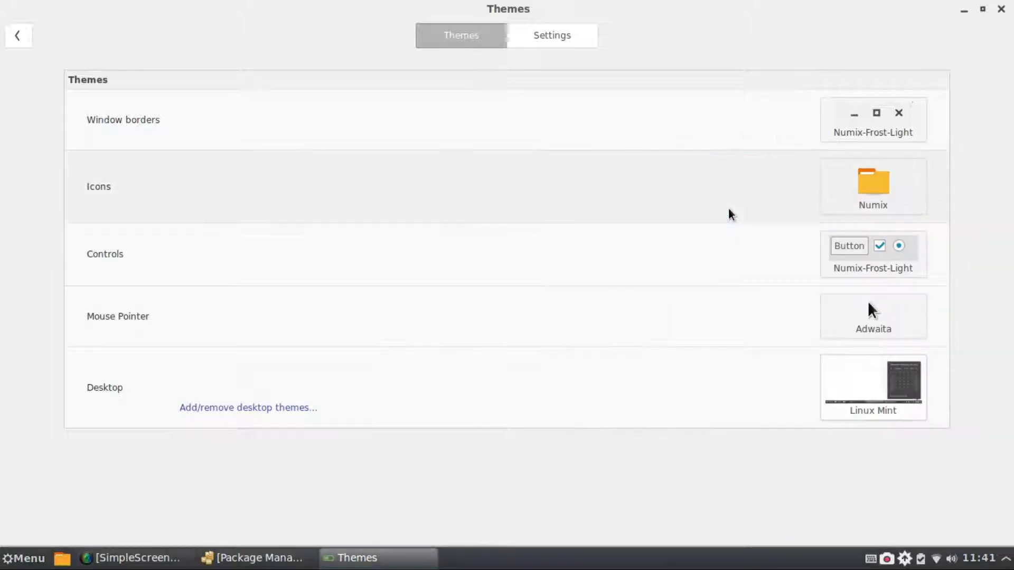
click(21, 561)
click(21, 560)
click(21, 561)
click(21, 560)
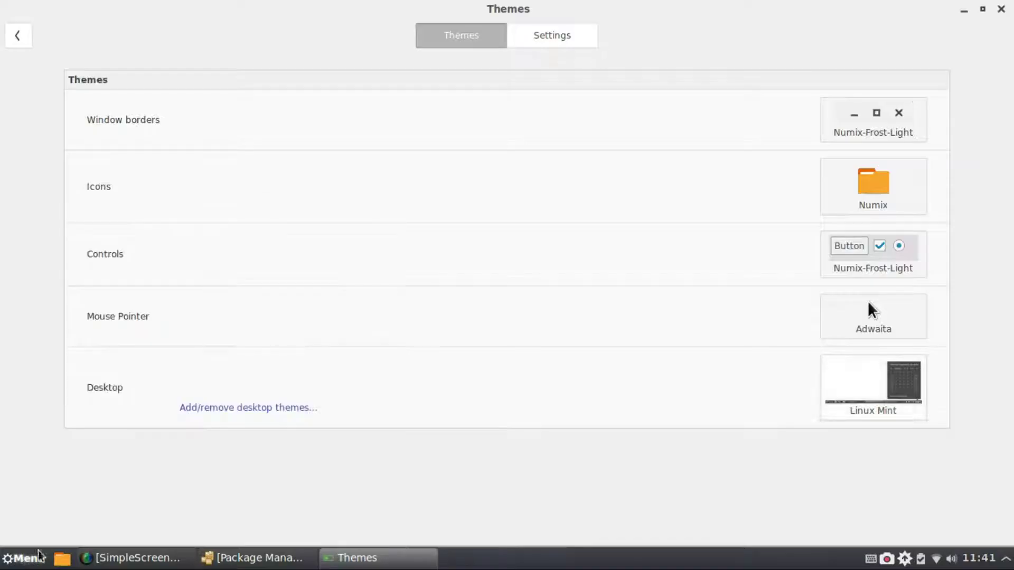
Check that Controls and Window borders are both Numix-Frost-Light, then close the Themes window
click(898, 265)
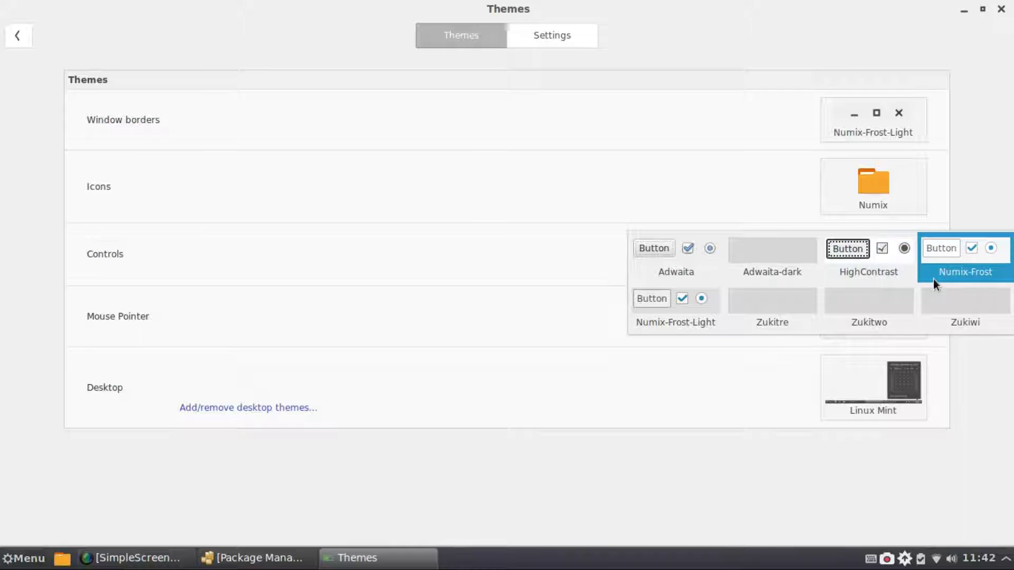
click(879, 206)
click(894, 131)
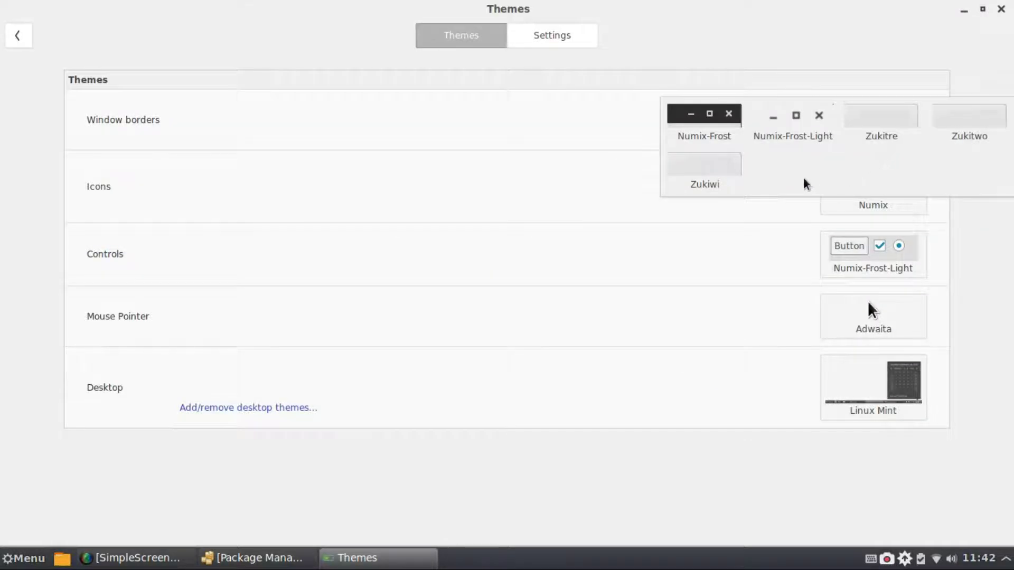
click(1007, 290)
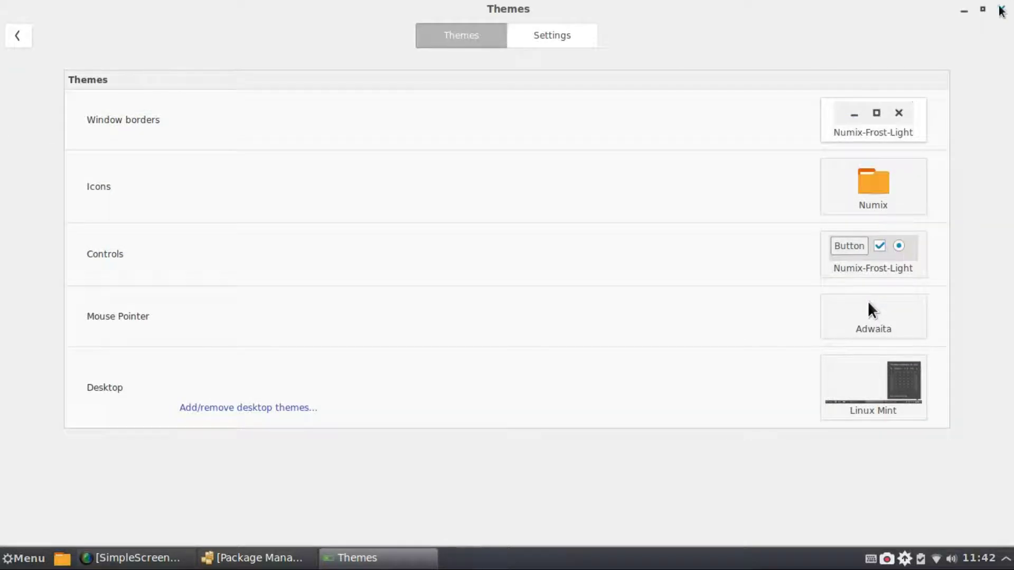
click(909, 112)
click(1001, 8)
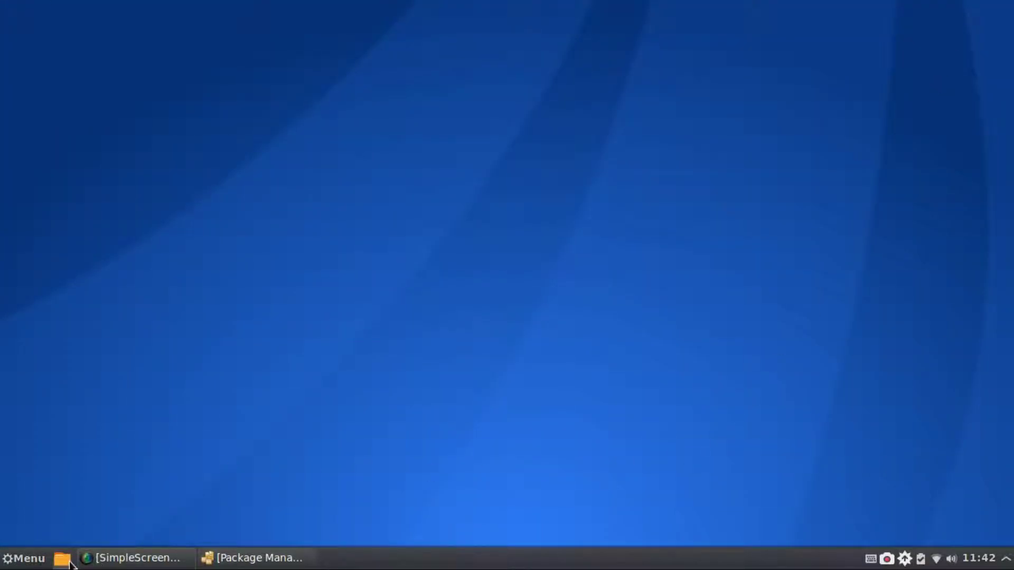
Open the application menu and browse its categories down to Places
click(24, 558)
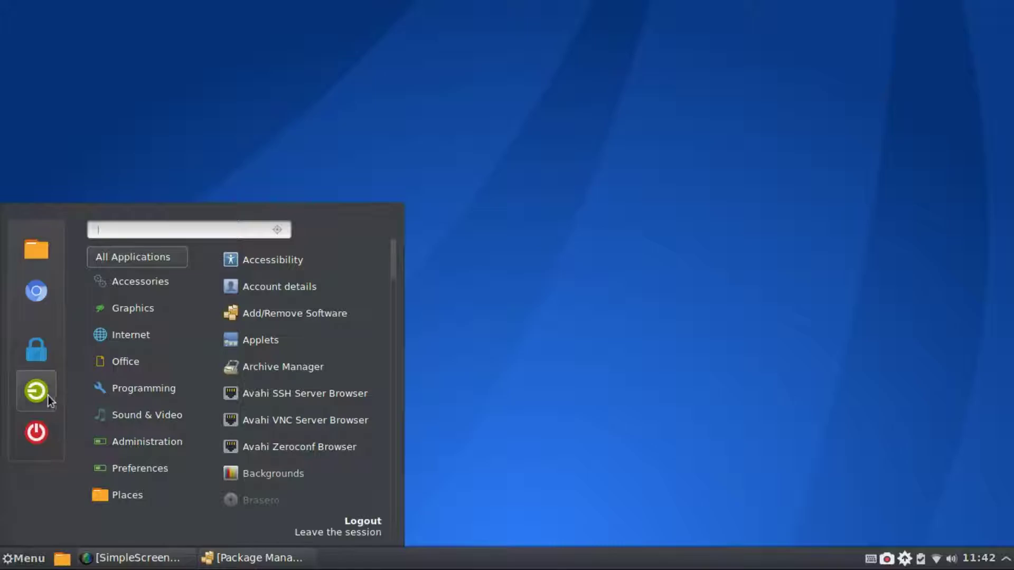
mouse_move(173, 292)
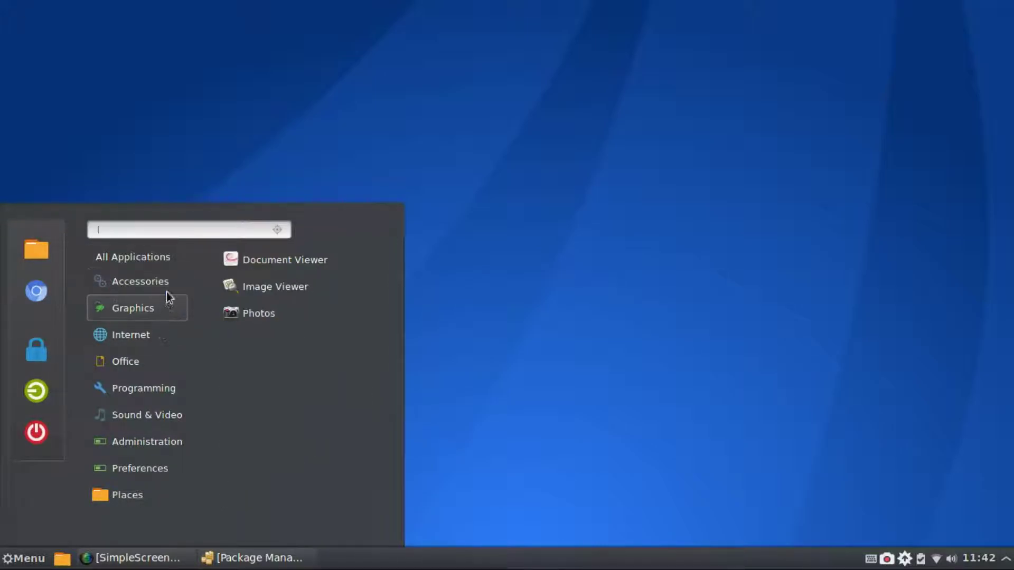
Browse the remaining menu categories and bring the Package Manager window to the front
mouse_move(151, 316)
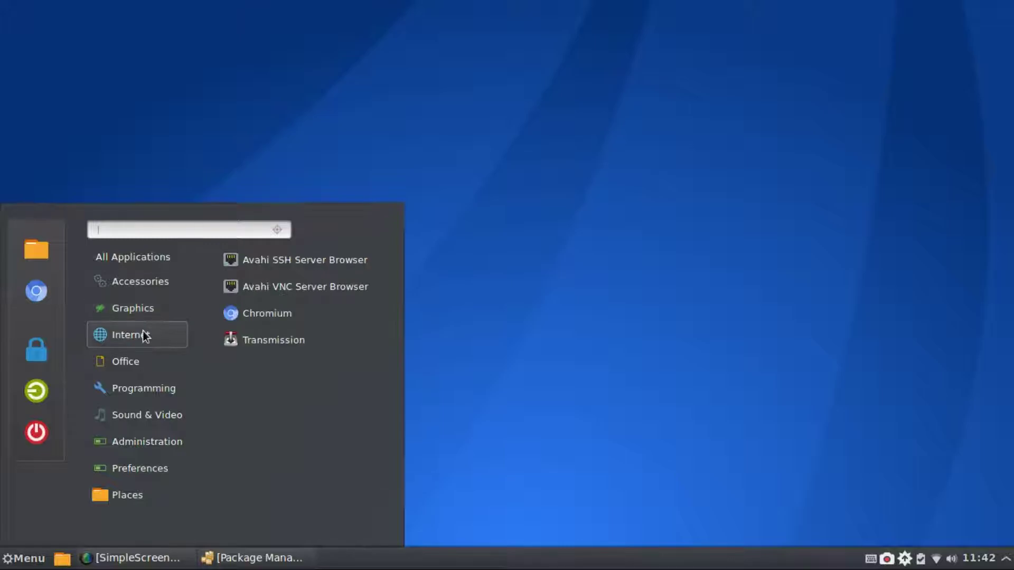
mouse_move(134, 369)
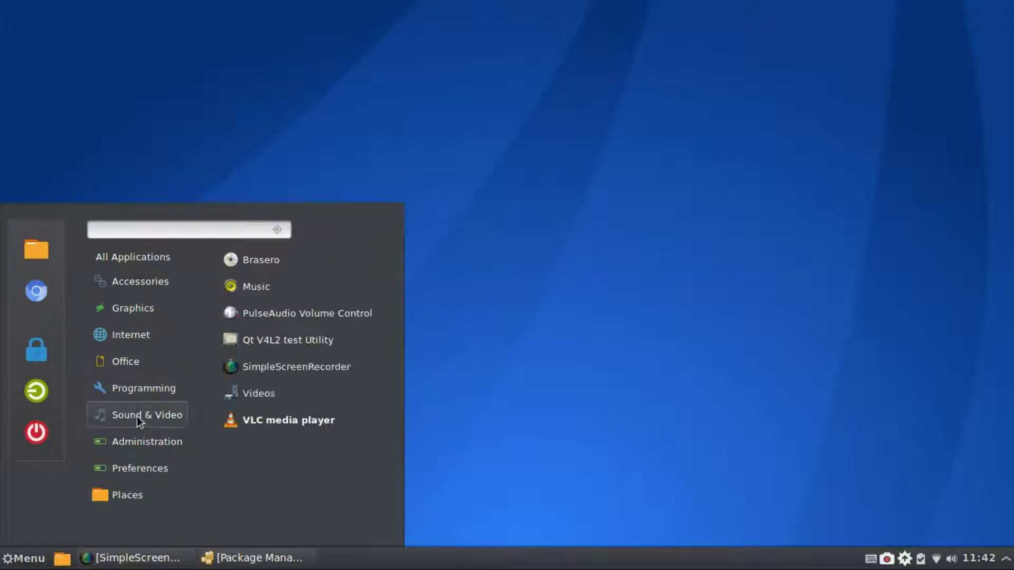
mouse_move(116, 438)
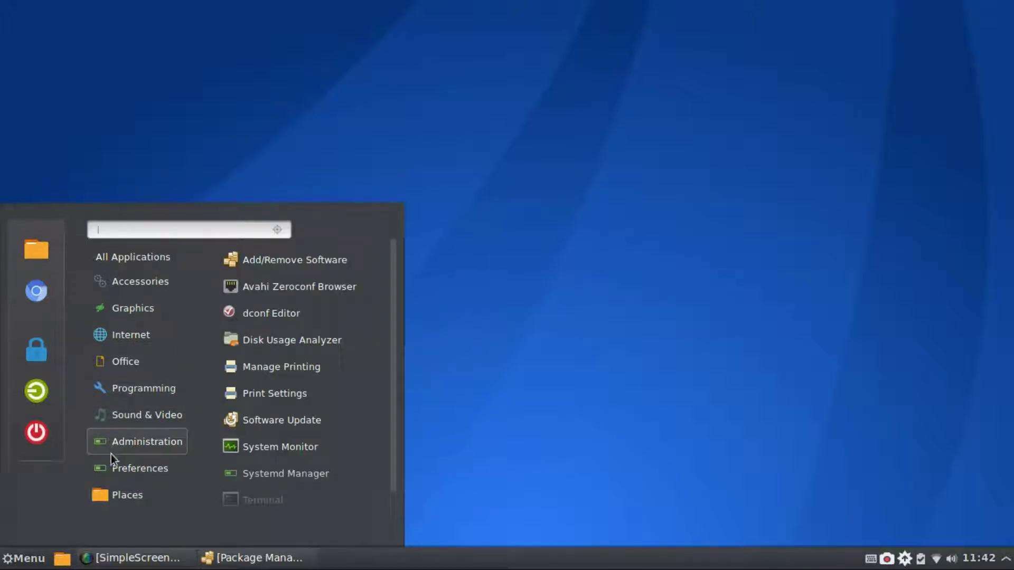
mouse_move(103, 471)
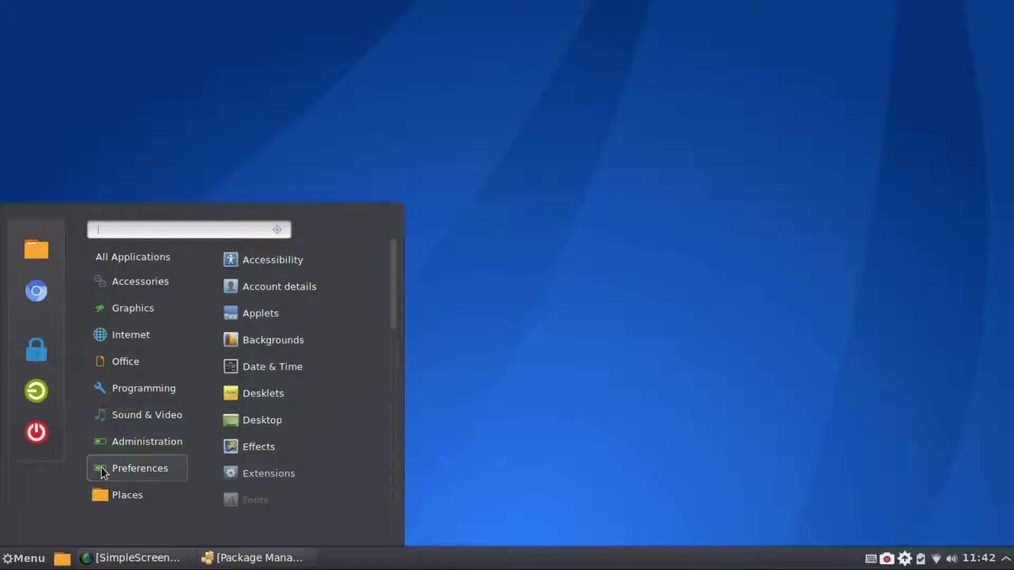
click(248, 564)
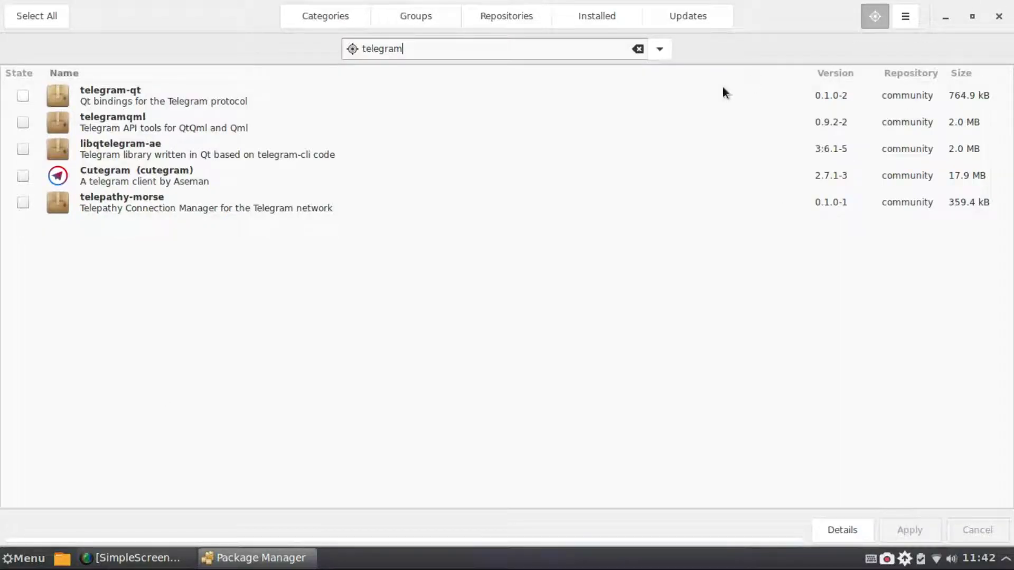
Show the Installed packages list and scroll down to entries like gegl, geoclue2 and glibc
click(570, 17)
scroll(465, 100, down, 15)
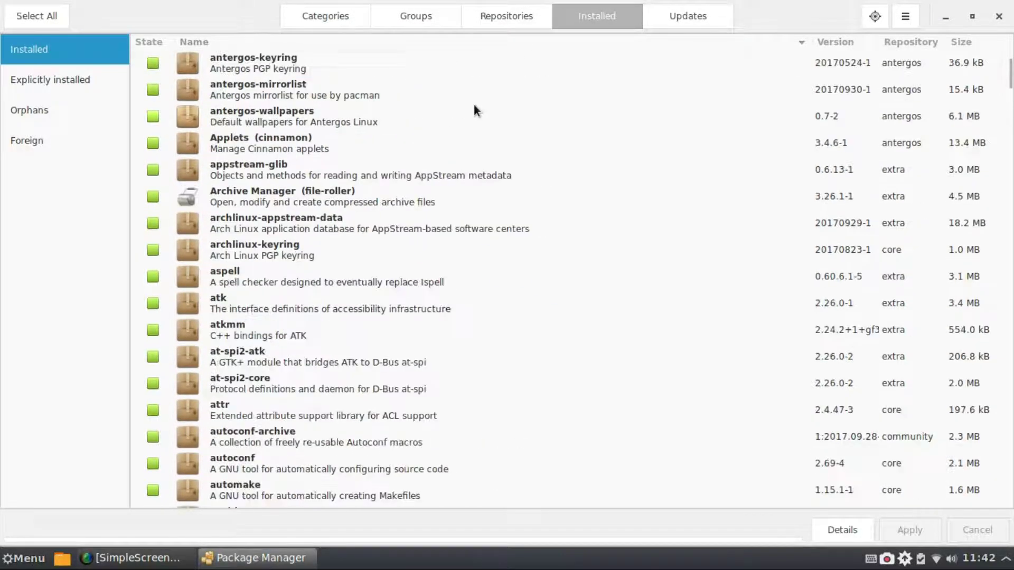
scroll(487, 110, down, 15)
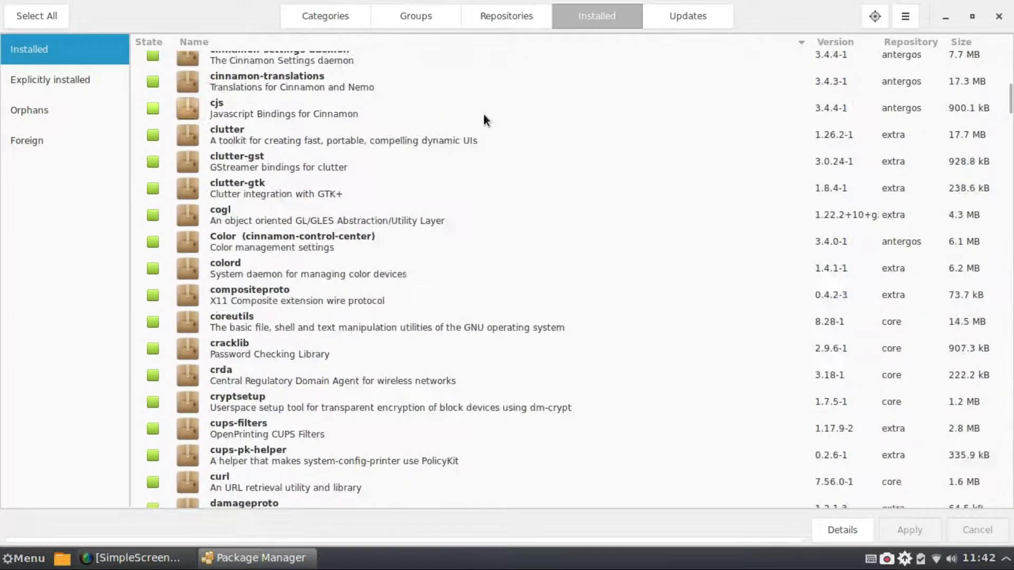
scroll(490, 138, down, 15)
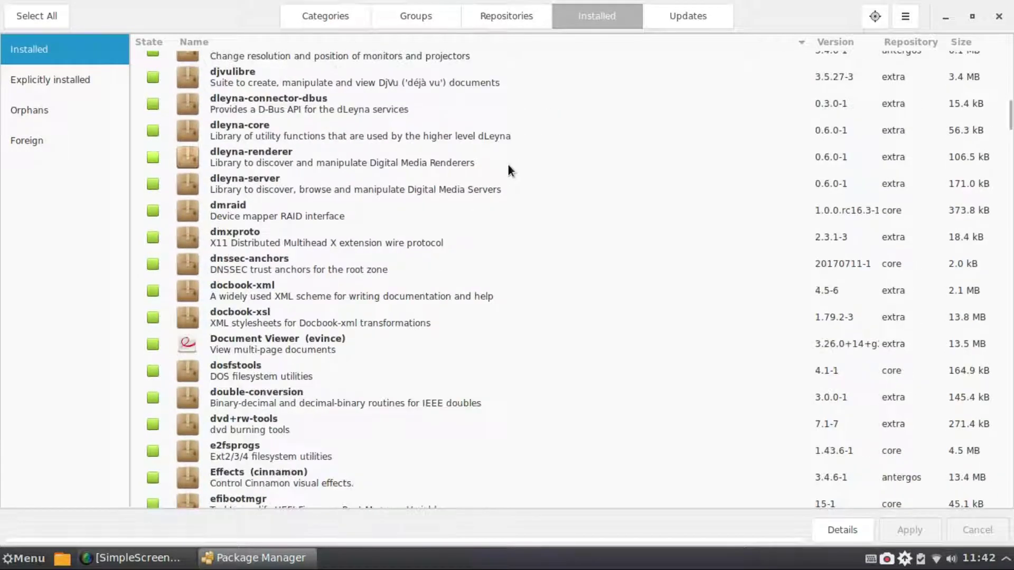
scroll(351, 203, down, 15)
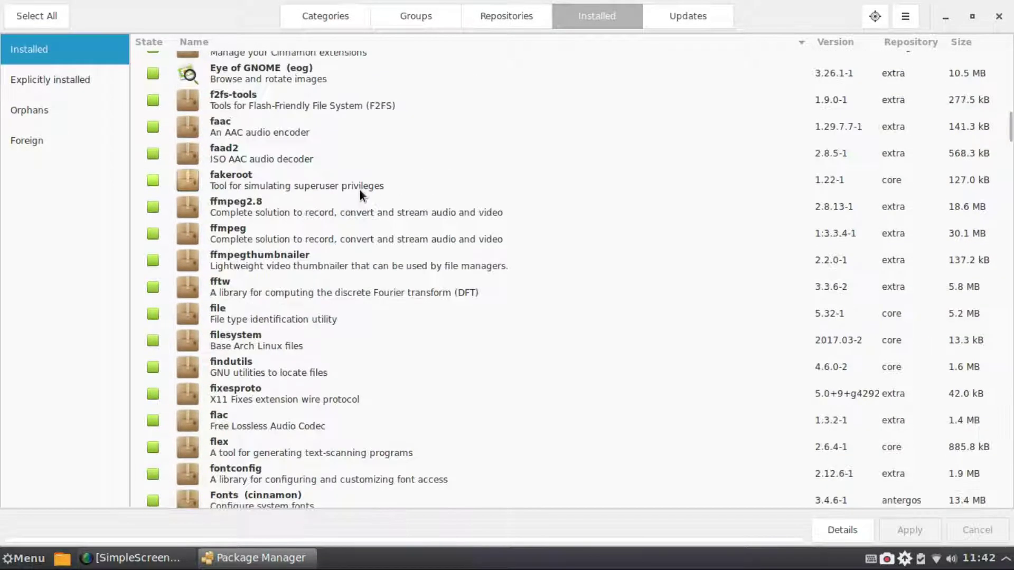
scroll(357, 190, down, 5)
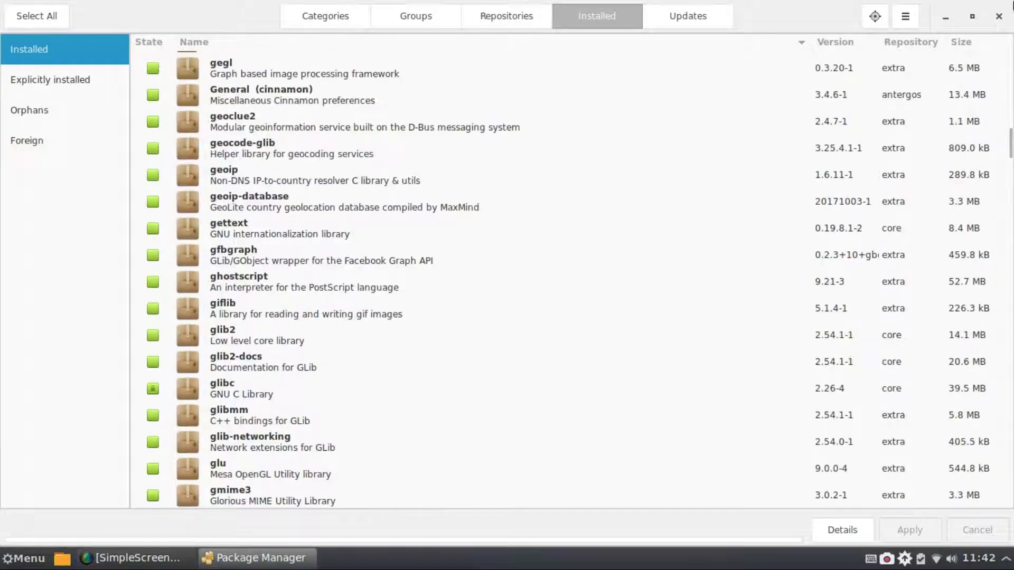
Close the Package Manager, then briefly check the application menu and the panel options
click(998, 16)
click(15, 558)
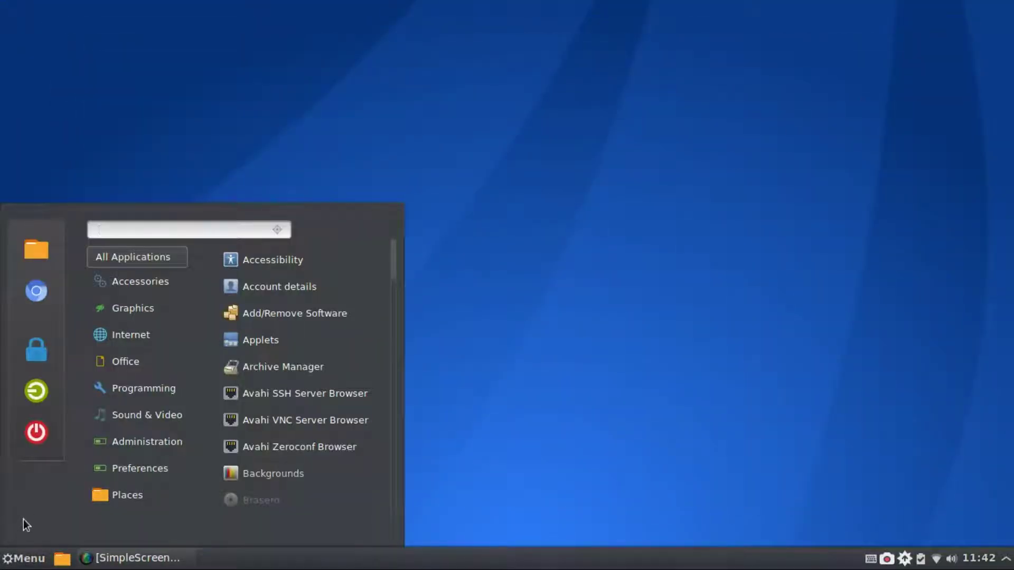
mouse_move(140, 469)
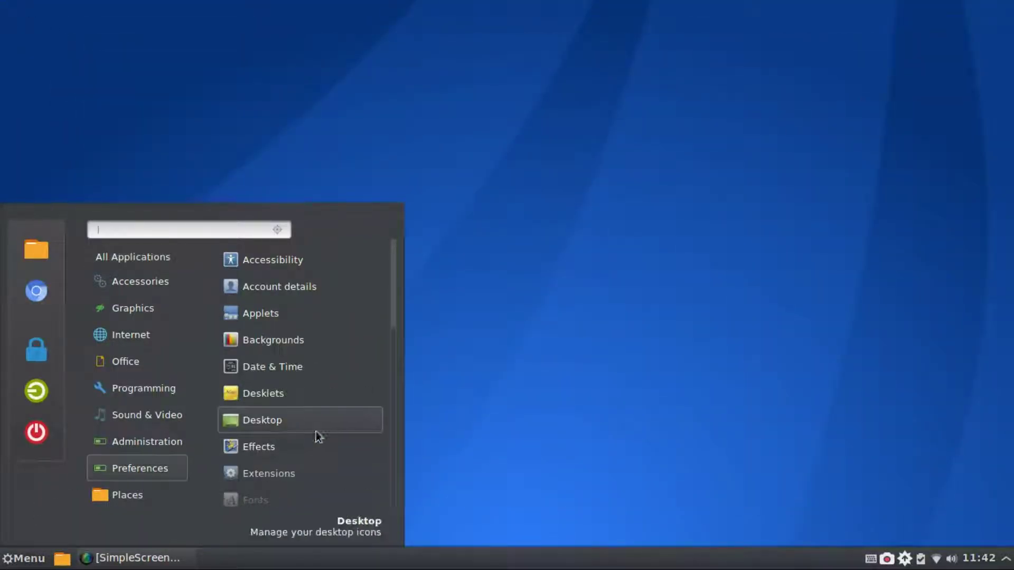
click(711, 400)
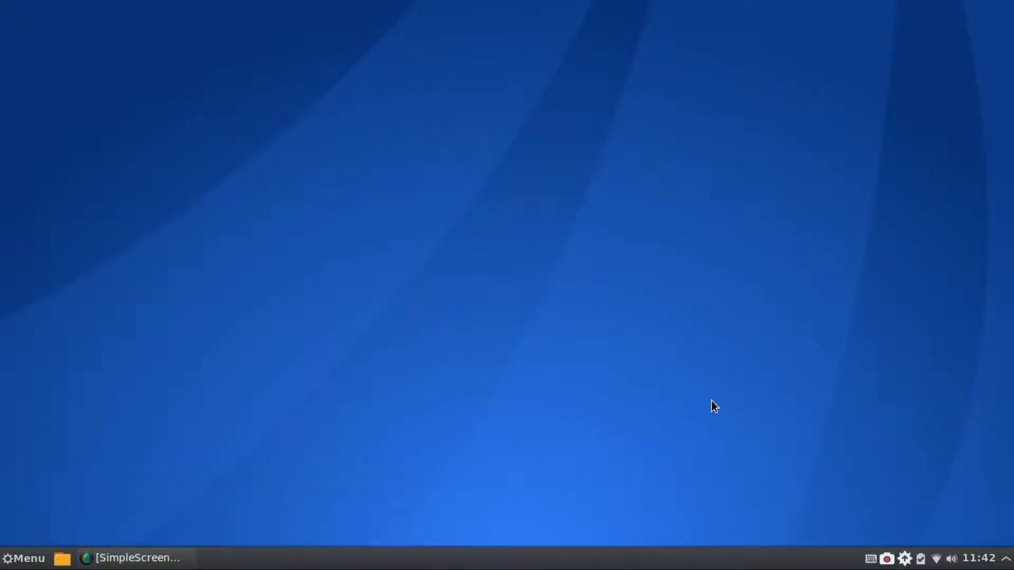
right_click(1006, 565)
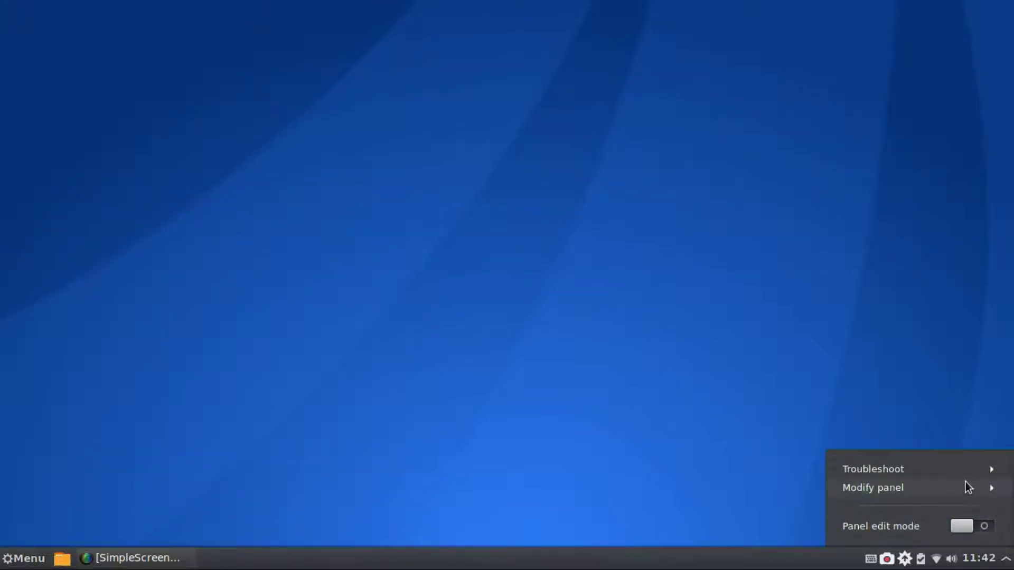
click(83, 549)
Reopen the application menu, scroll past Preferences, and list the Administration apps
click(24, 558)
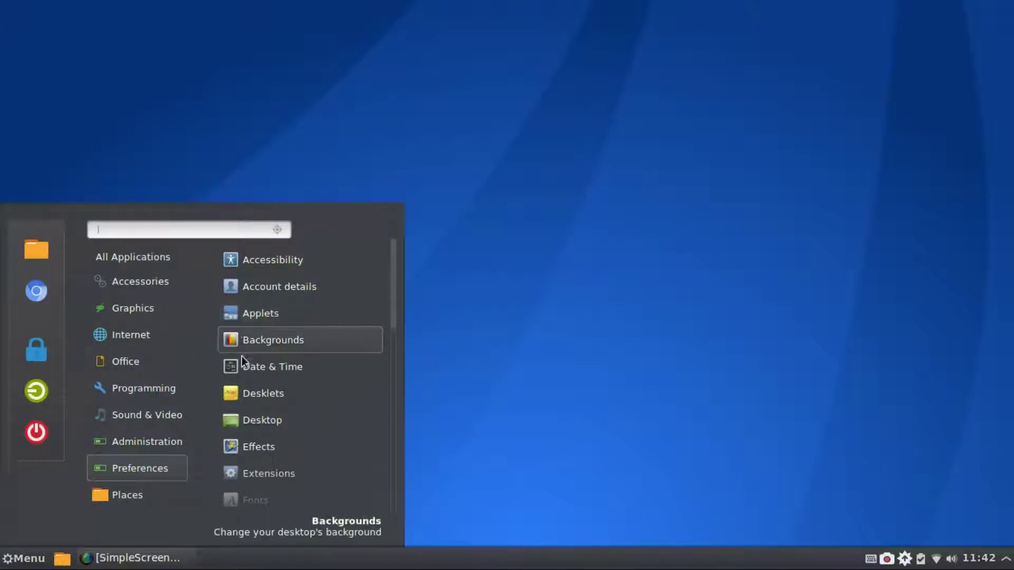
scroll(217, 423, down, 5)
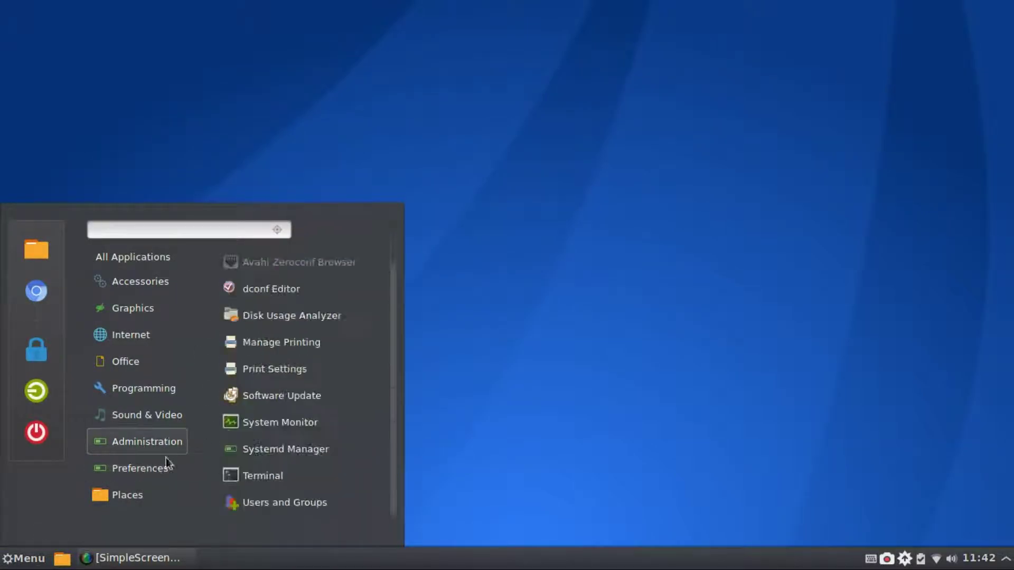
mouse_move(143, 435)
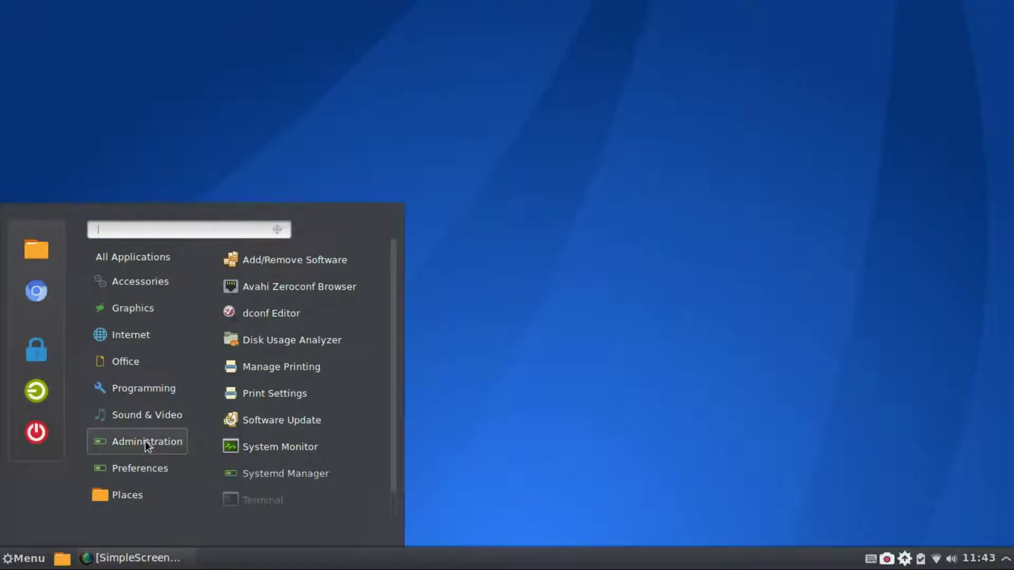
Run Software Update, confirm 'Your system is up-to-date', close Package Manager, and reopen the menu
click(321, 421)
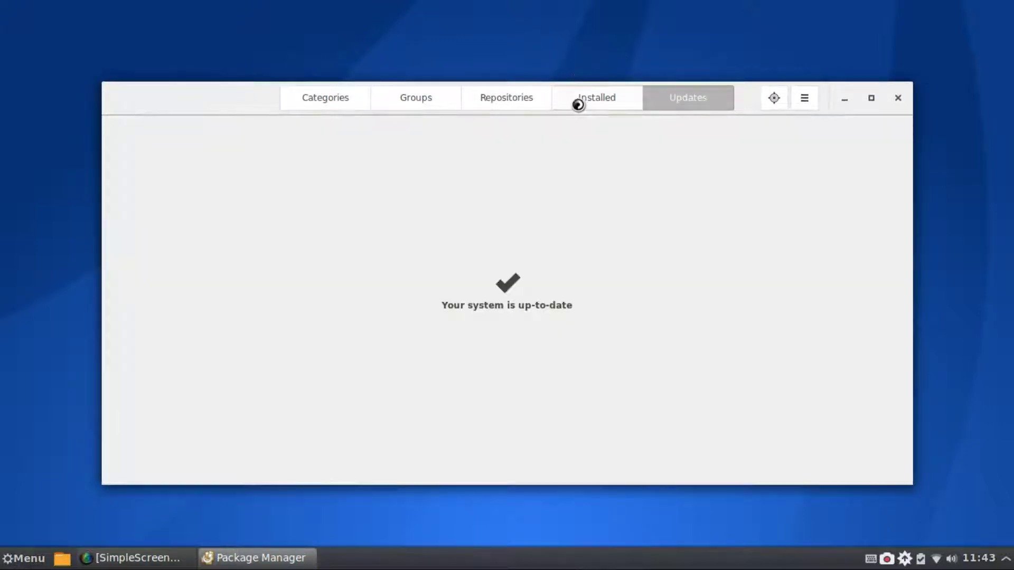
click(578, 103)
click(663, 89)
click(878, 97)
click(998, 15)
click(24, 558)
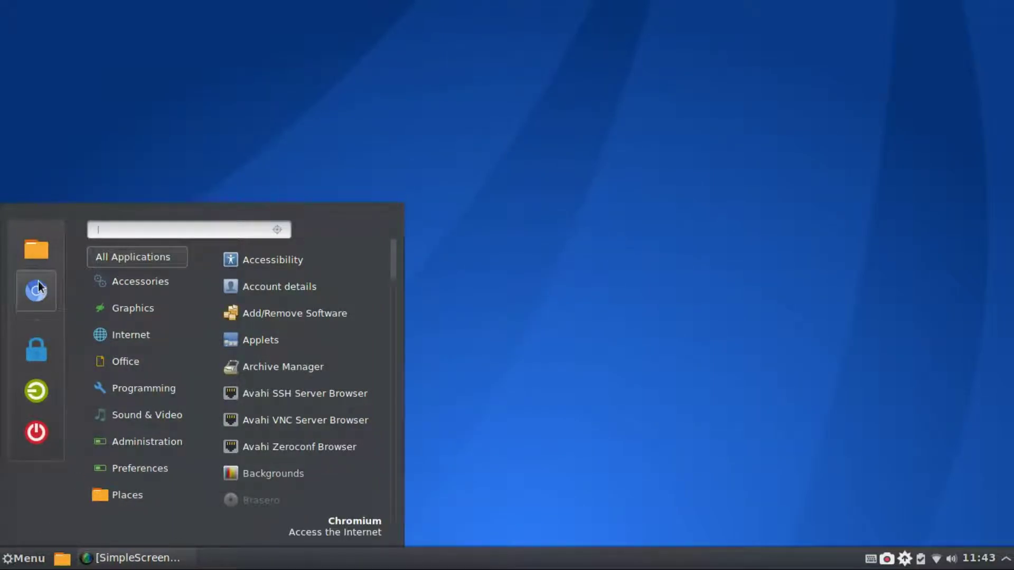
Launch Photos from Graphics, close it, then open and close the application menu twice
mouse_move(135, 313)
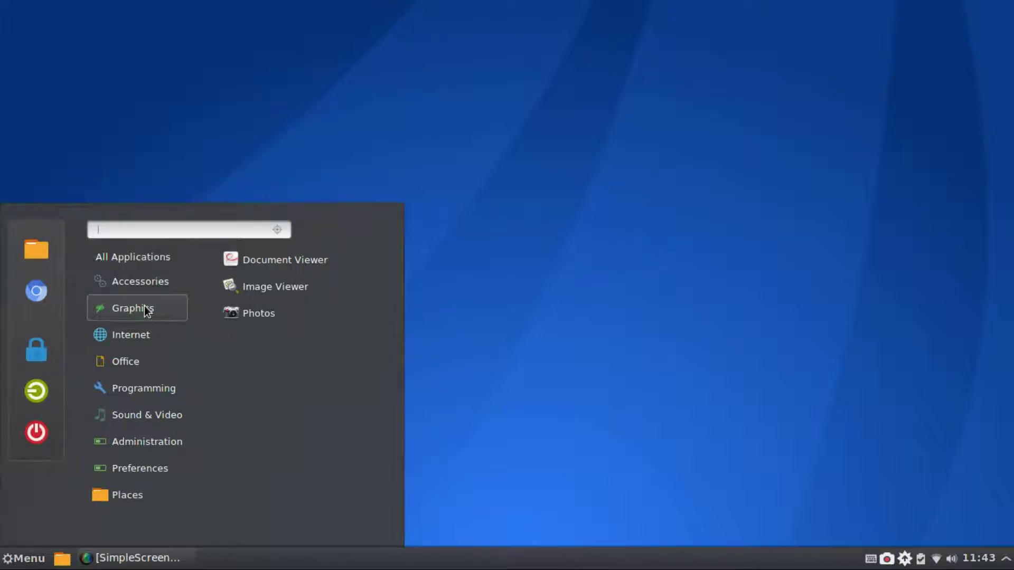
click(311, 315)
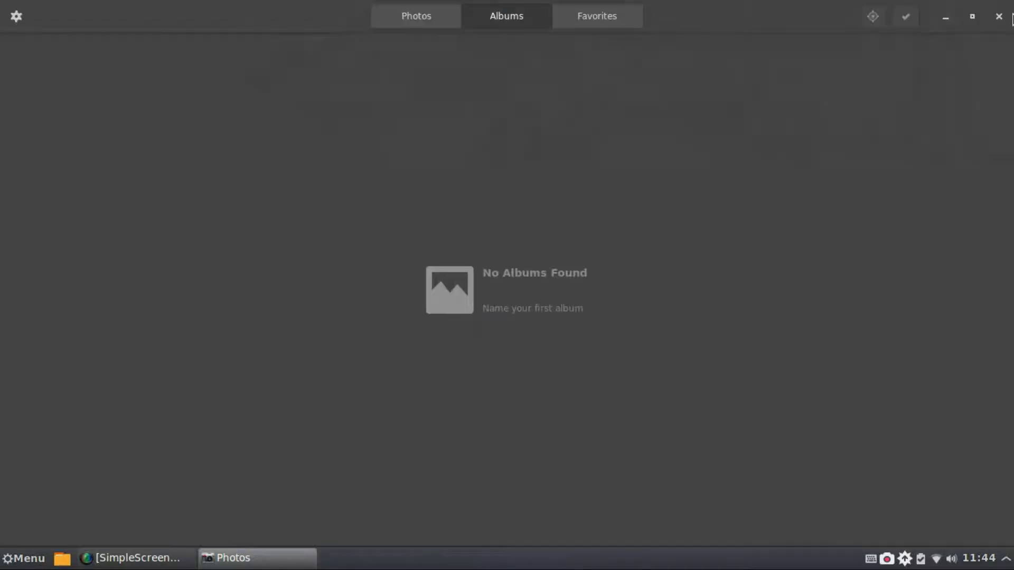
click(1000, 17)
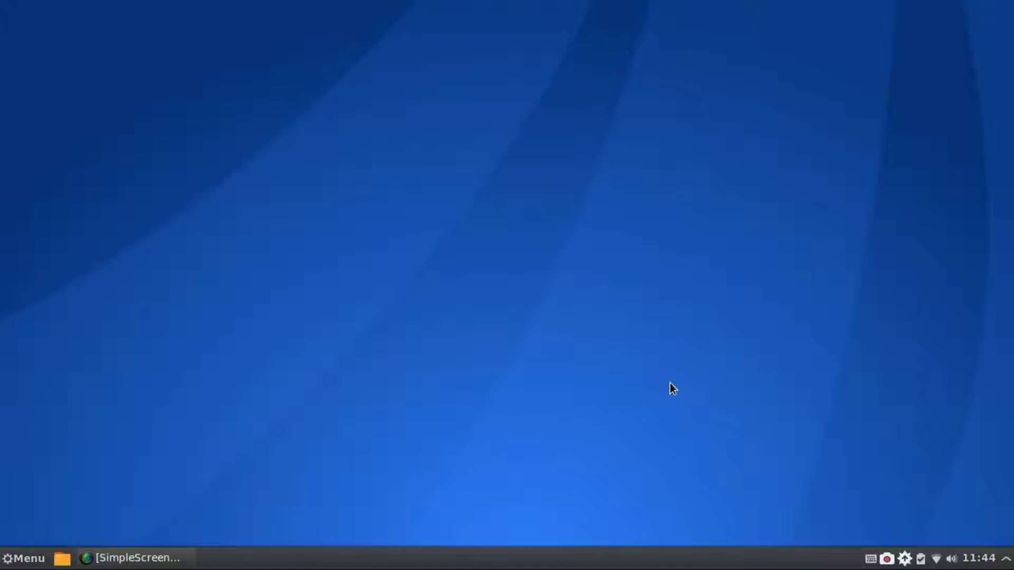
click(24, 558)
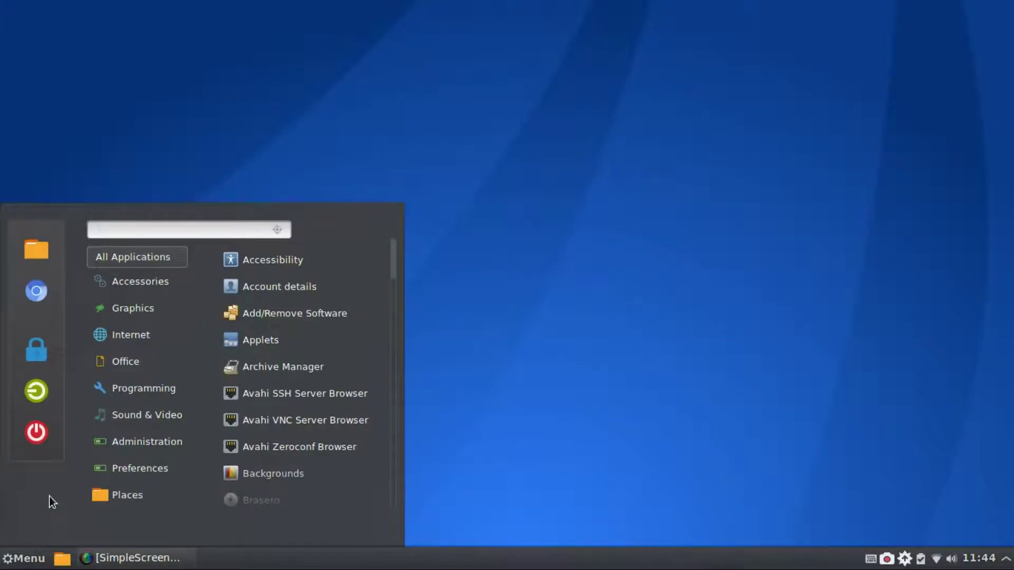
click(7, 559)
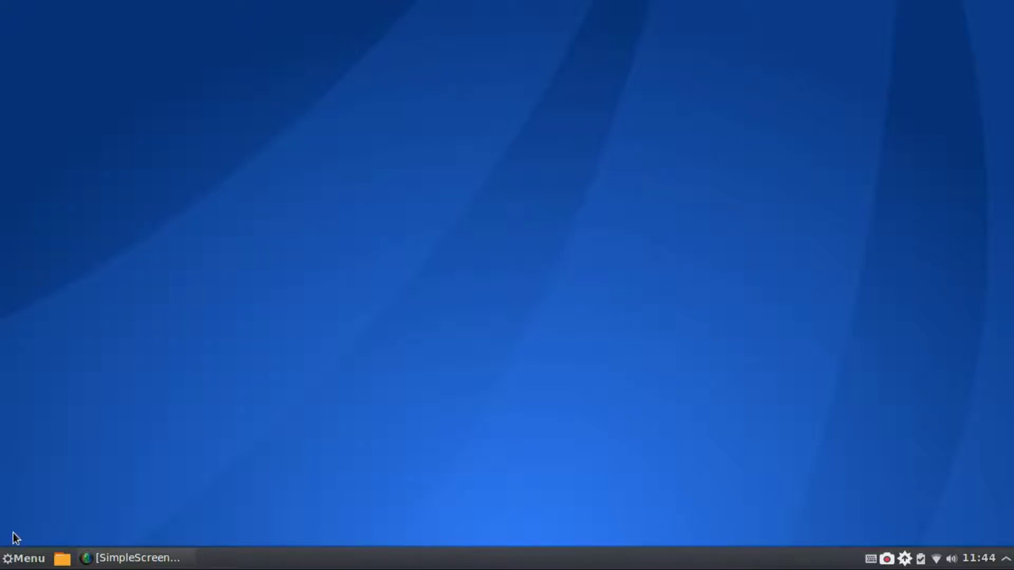
click(29, 556)
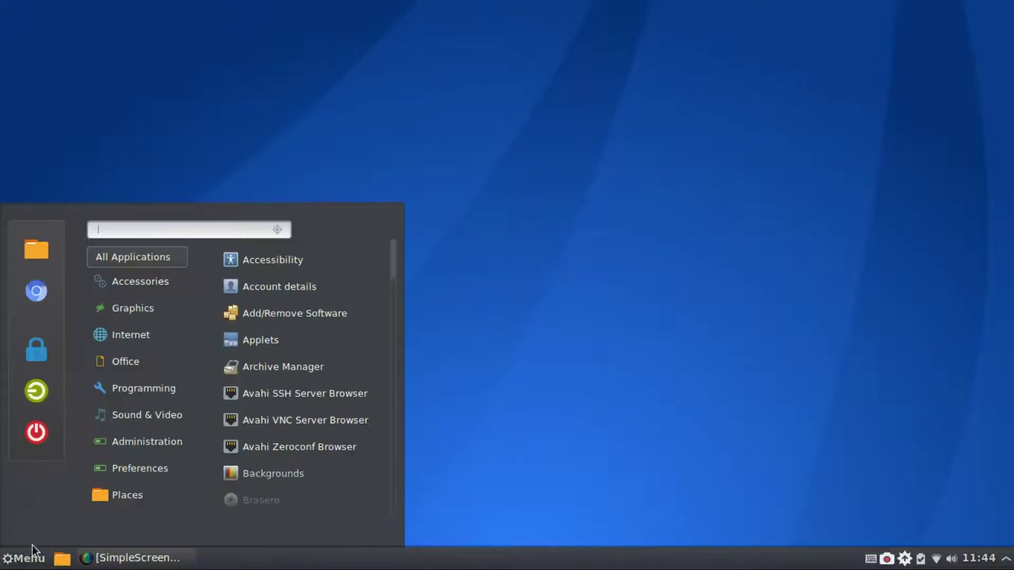
click(466, 493)
Launch Chromium from the menu favourites and load distrowatch.com
click(16, 558)
click(36, 291)
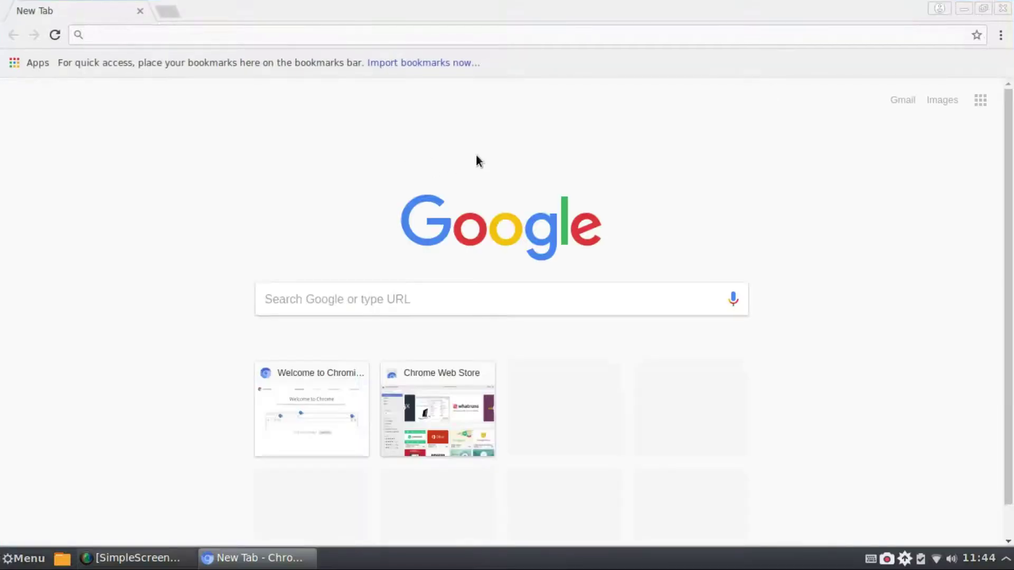
text(dis)
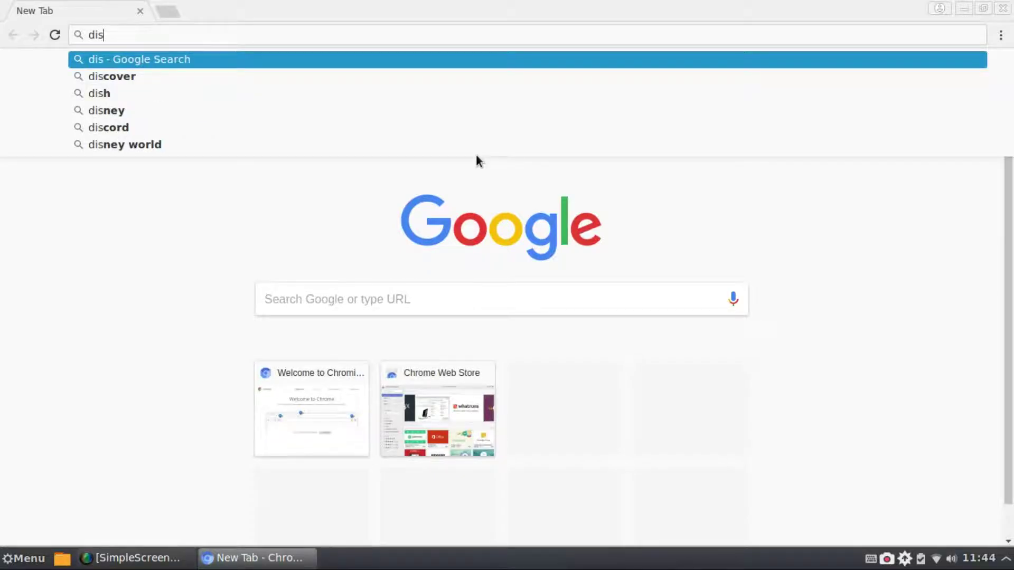
text(trowatch.co)
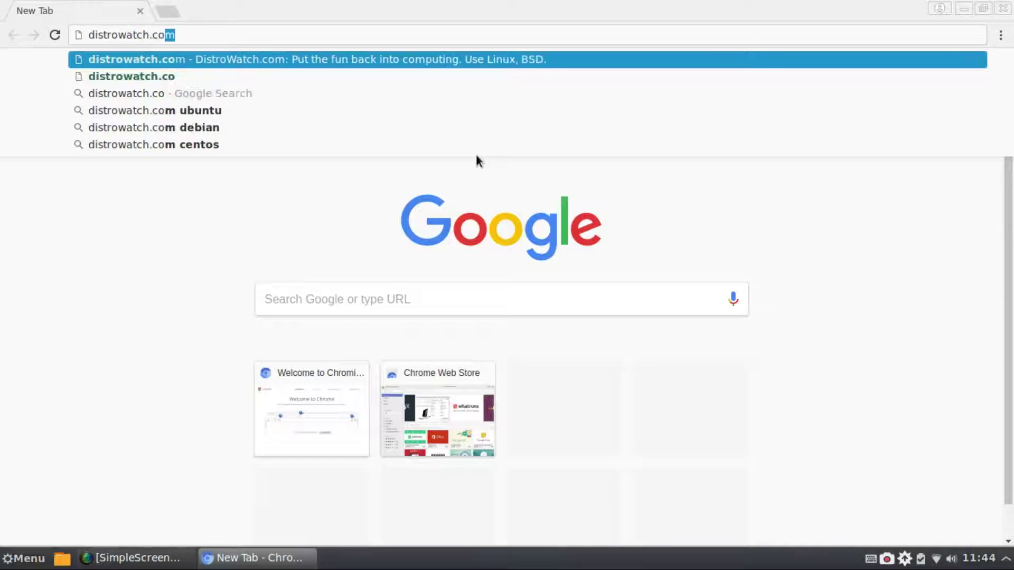
key(Return)
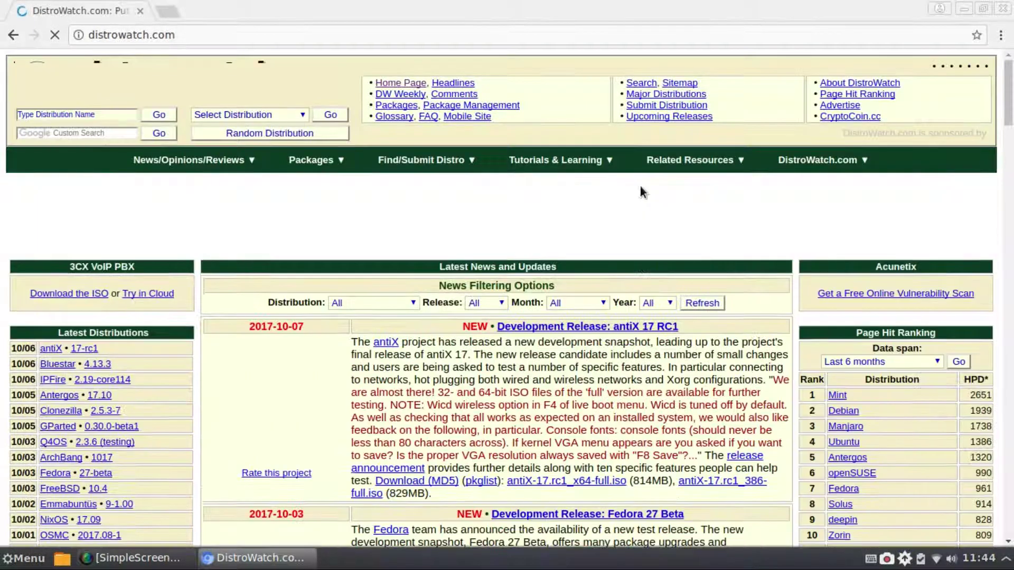
Scroll through the DistroWatch news and ranking, restore the window size, and open Chromium's main menu
scroll(854, 346, down, 3)
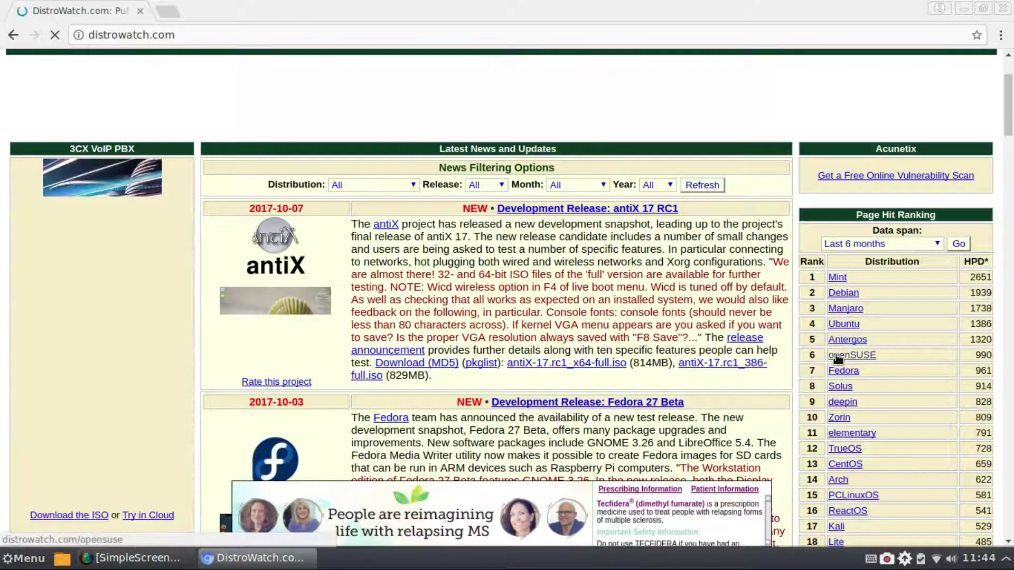
drag(832, 15, 719, 1)
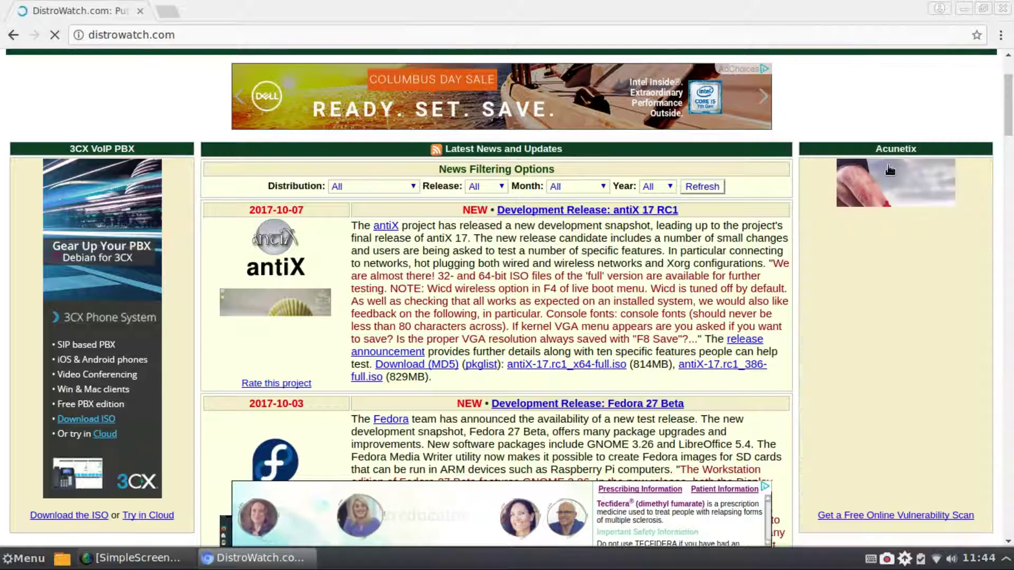
scroll(876, 440, down, 10)
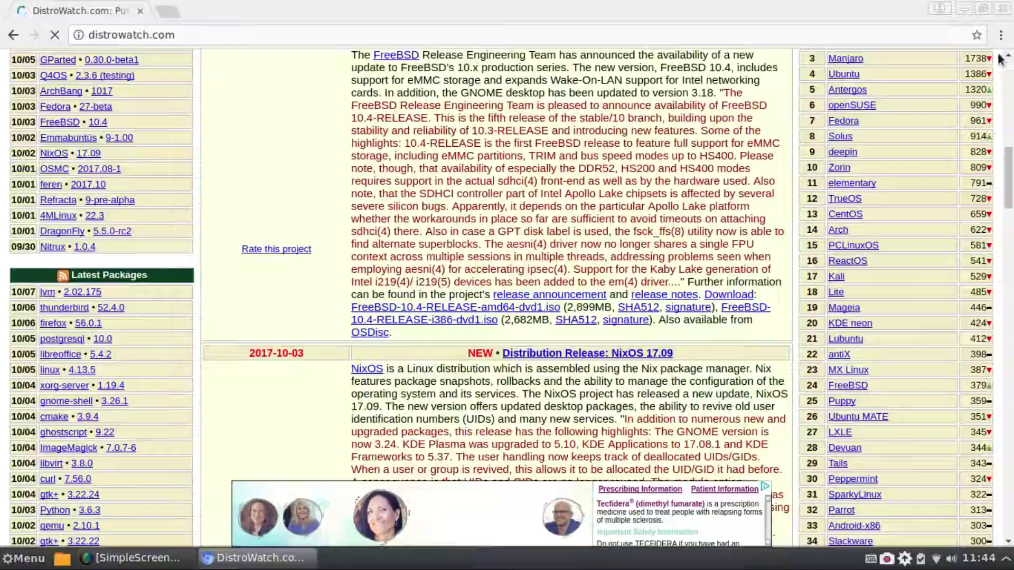
click(1000, 34)
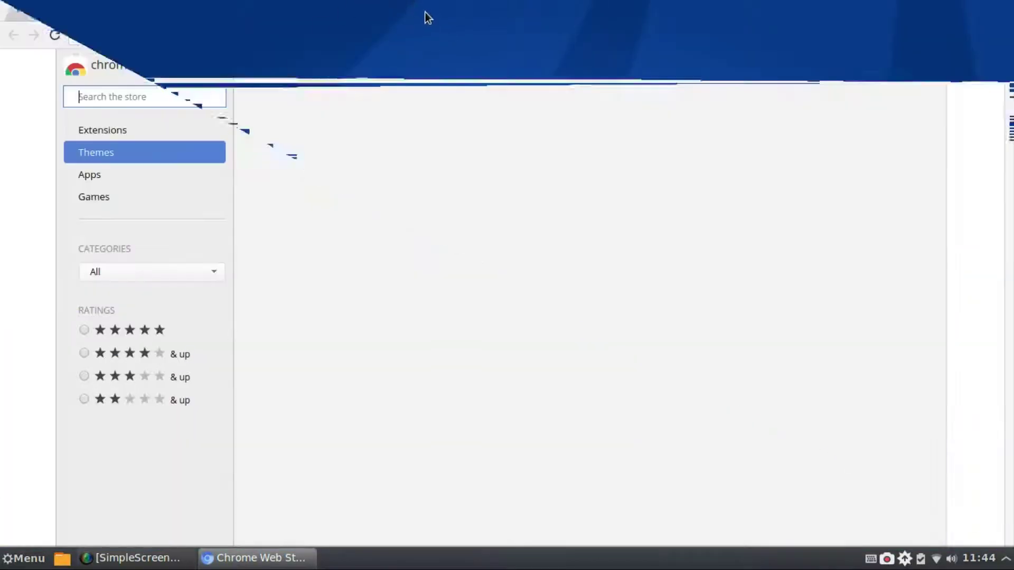
Close the Chrome Web Store tab, enable 'Use system title bar and borders', and close Chromium
click(424, 11)
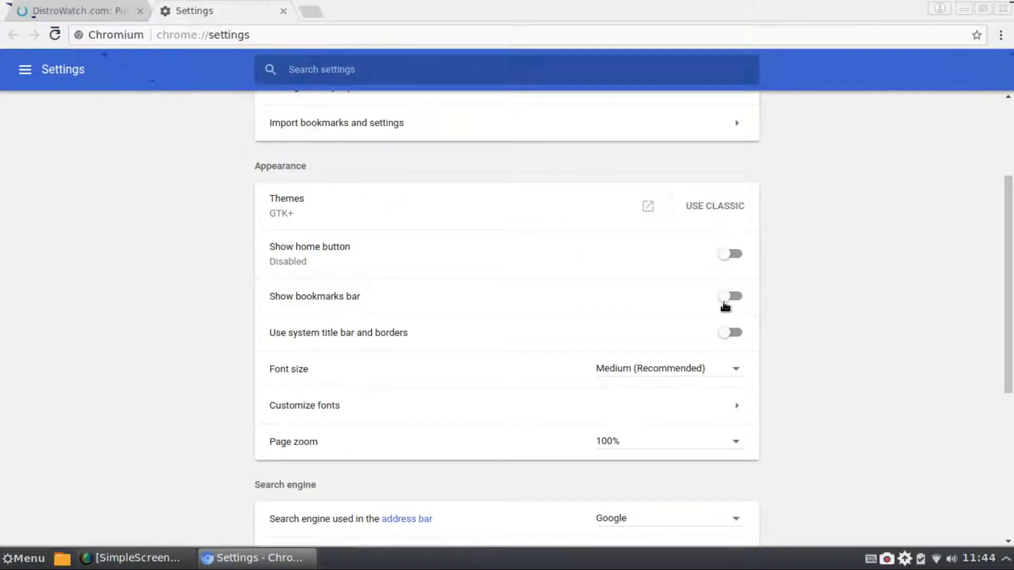
click(723, 340)
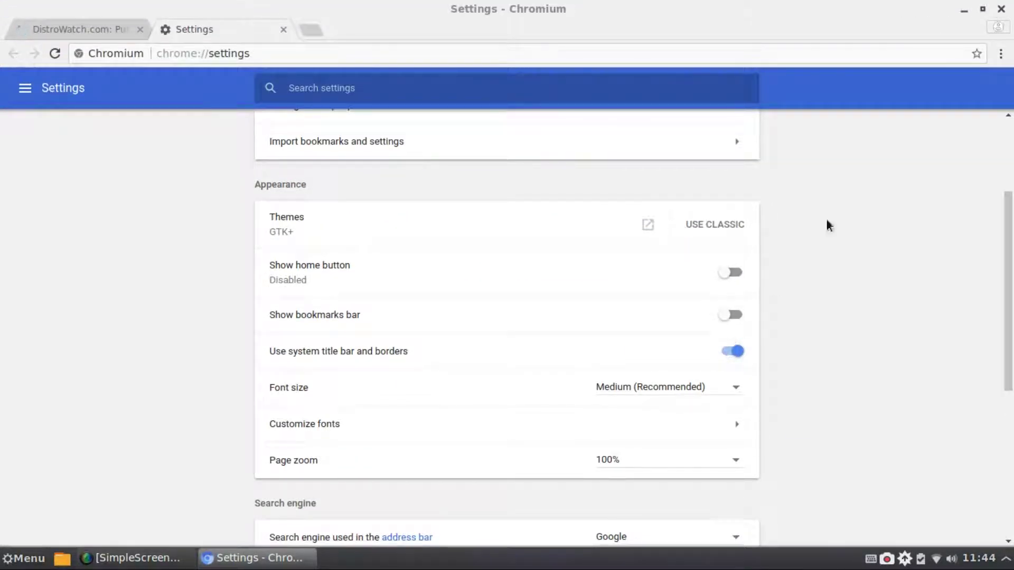
click(1000, 9)
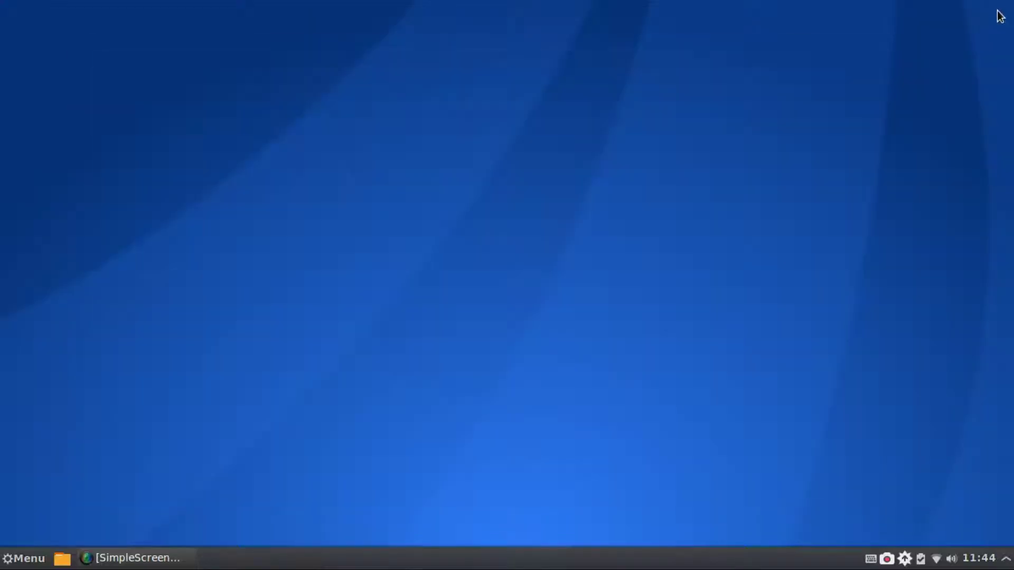
click(39, 568)
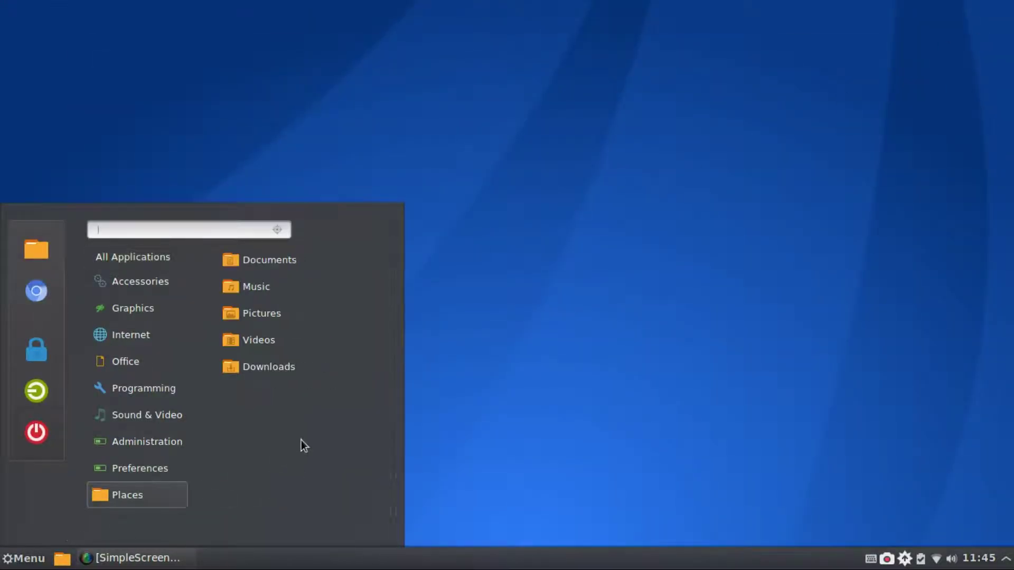
mouse_move(174, 476)
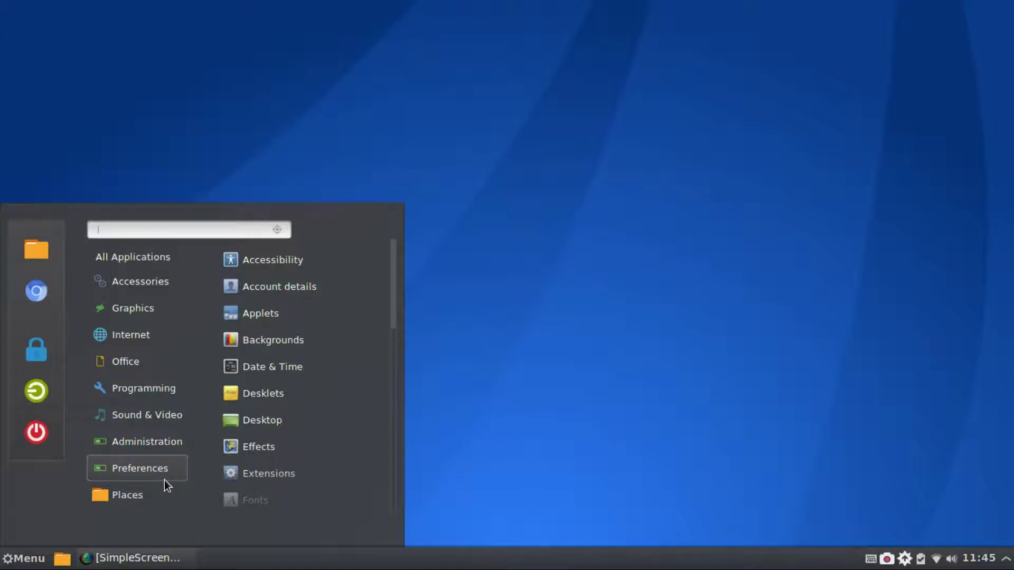
click(293, 358)
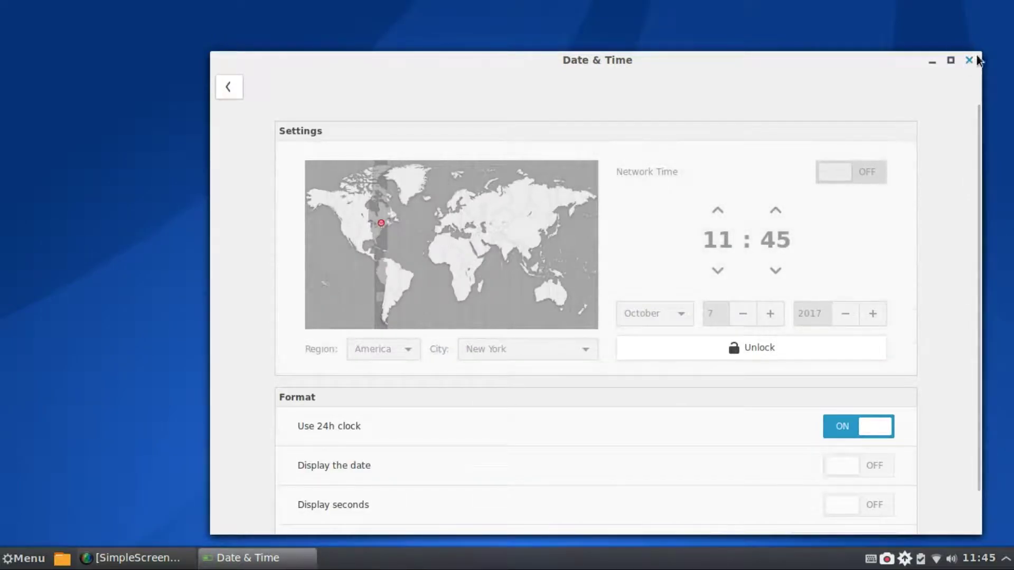
click(968, 60)
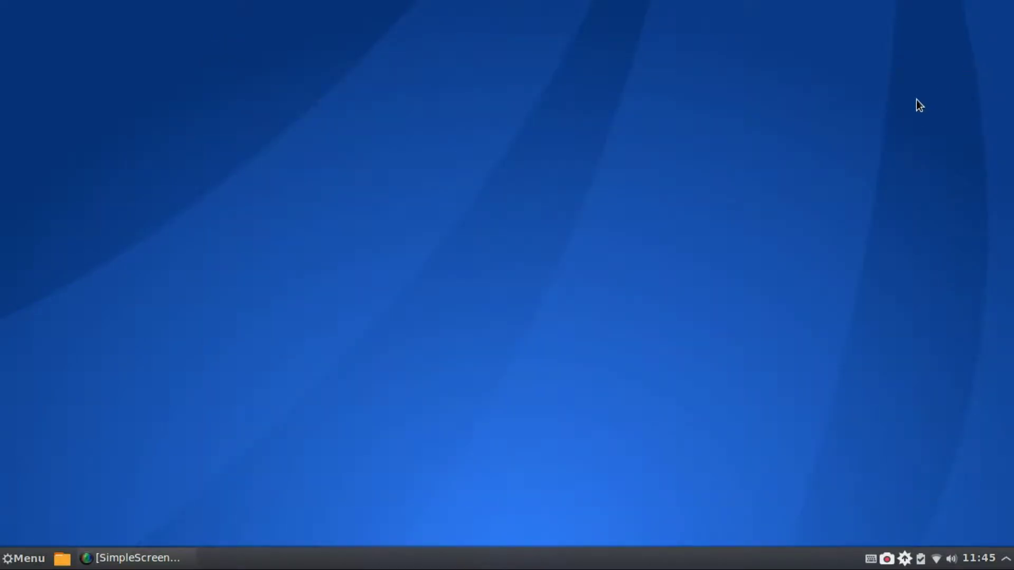